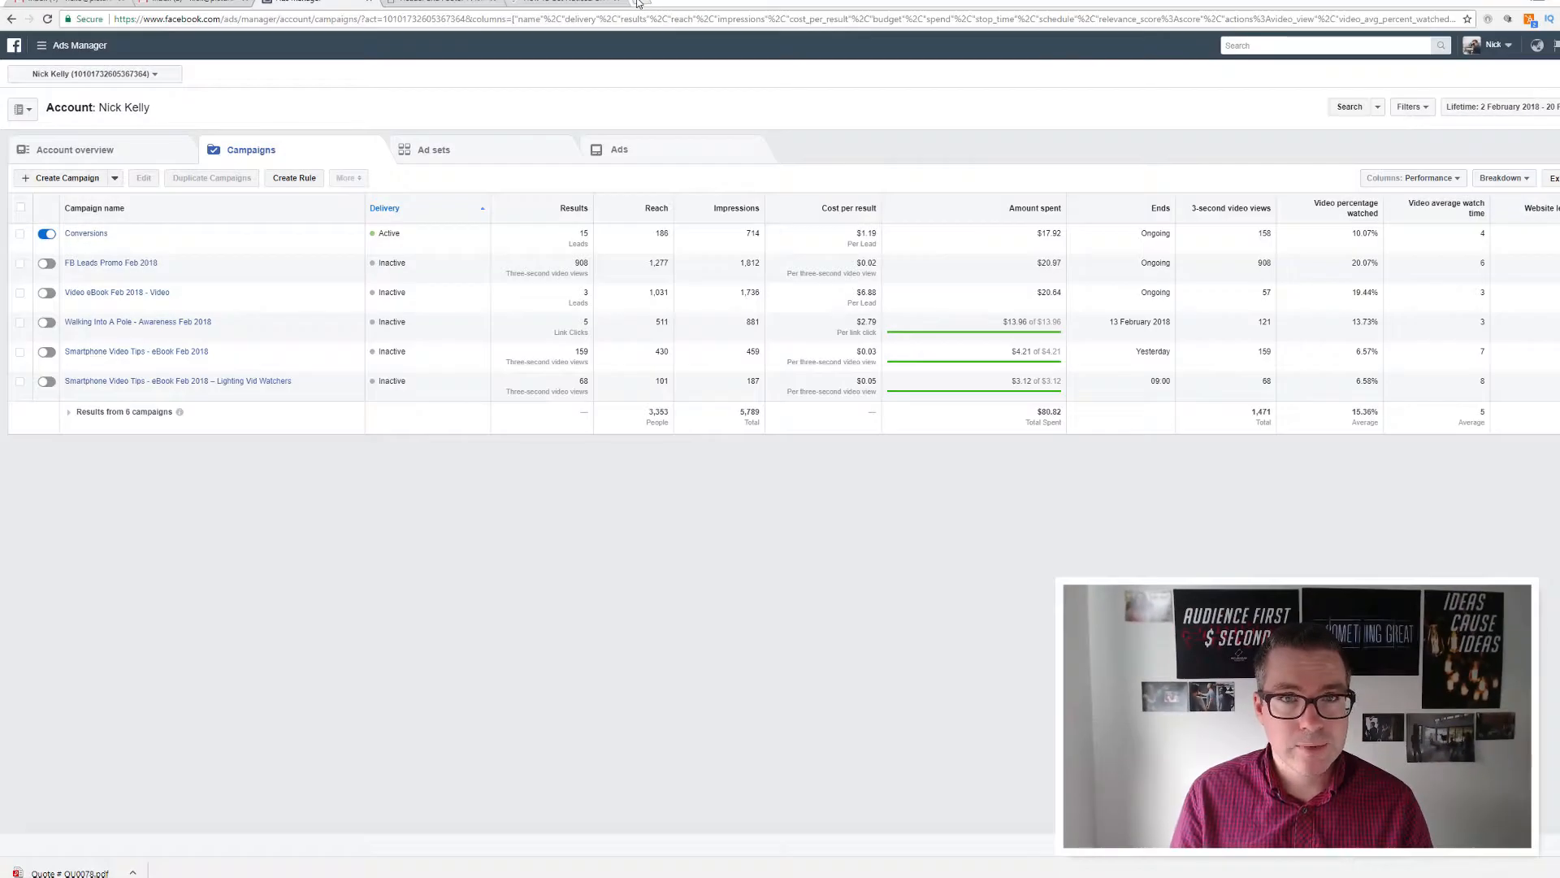
- Open facebook.com in a new browser tab and go to the Picturehouse Collective page
click(607, 9)
text(facebook.com)
key(Return)
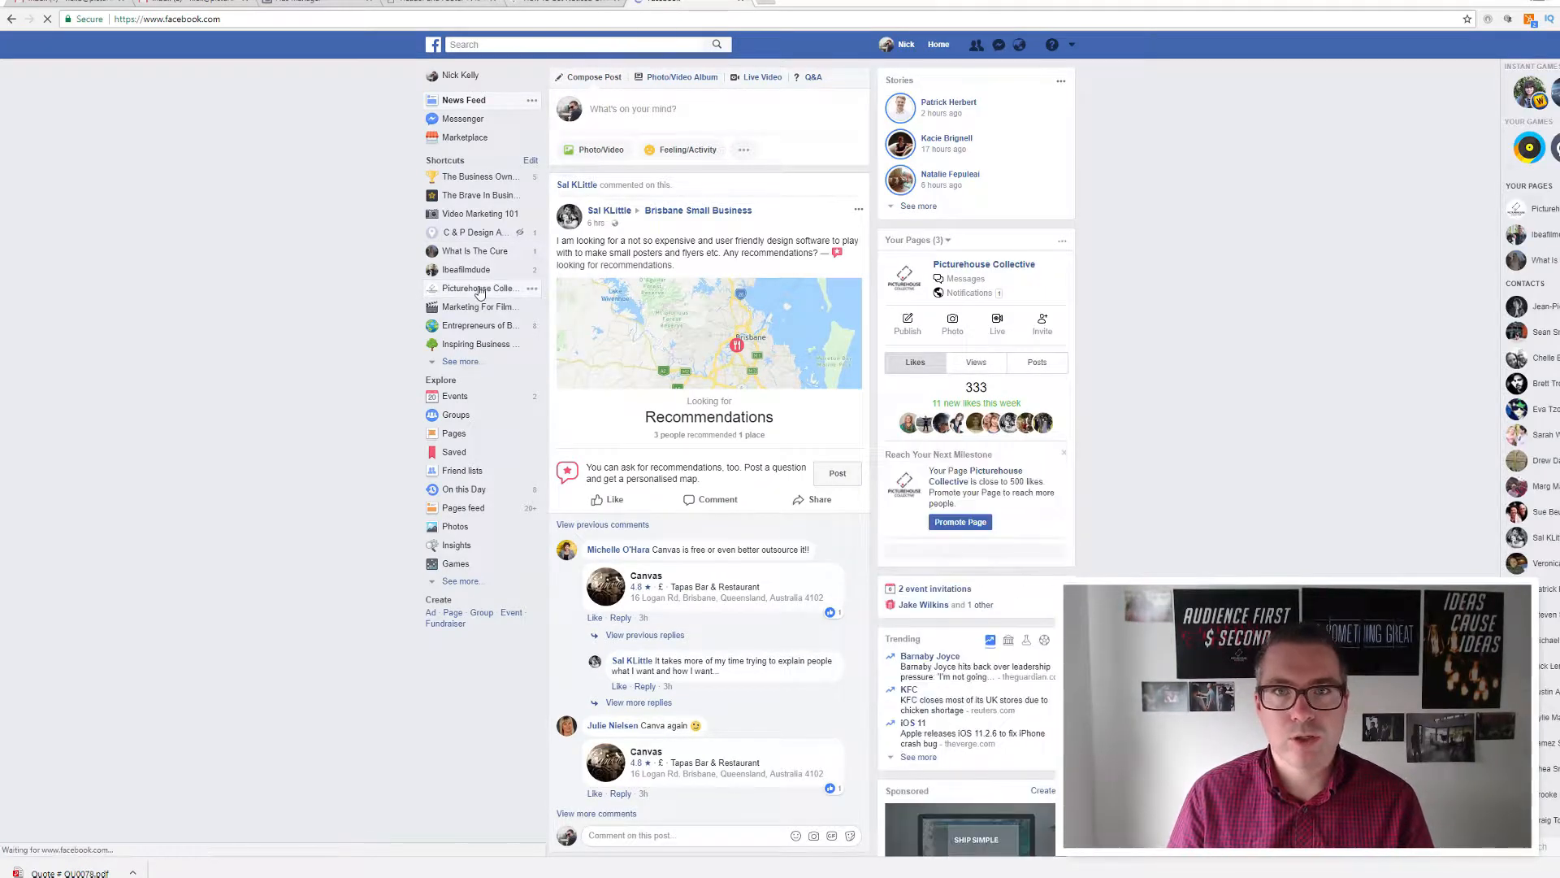
click(480, 288)
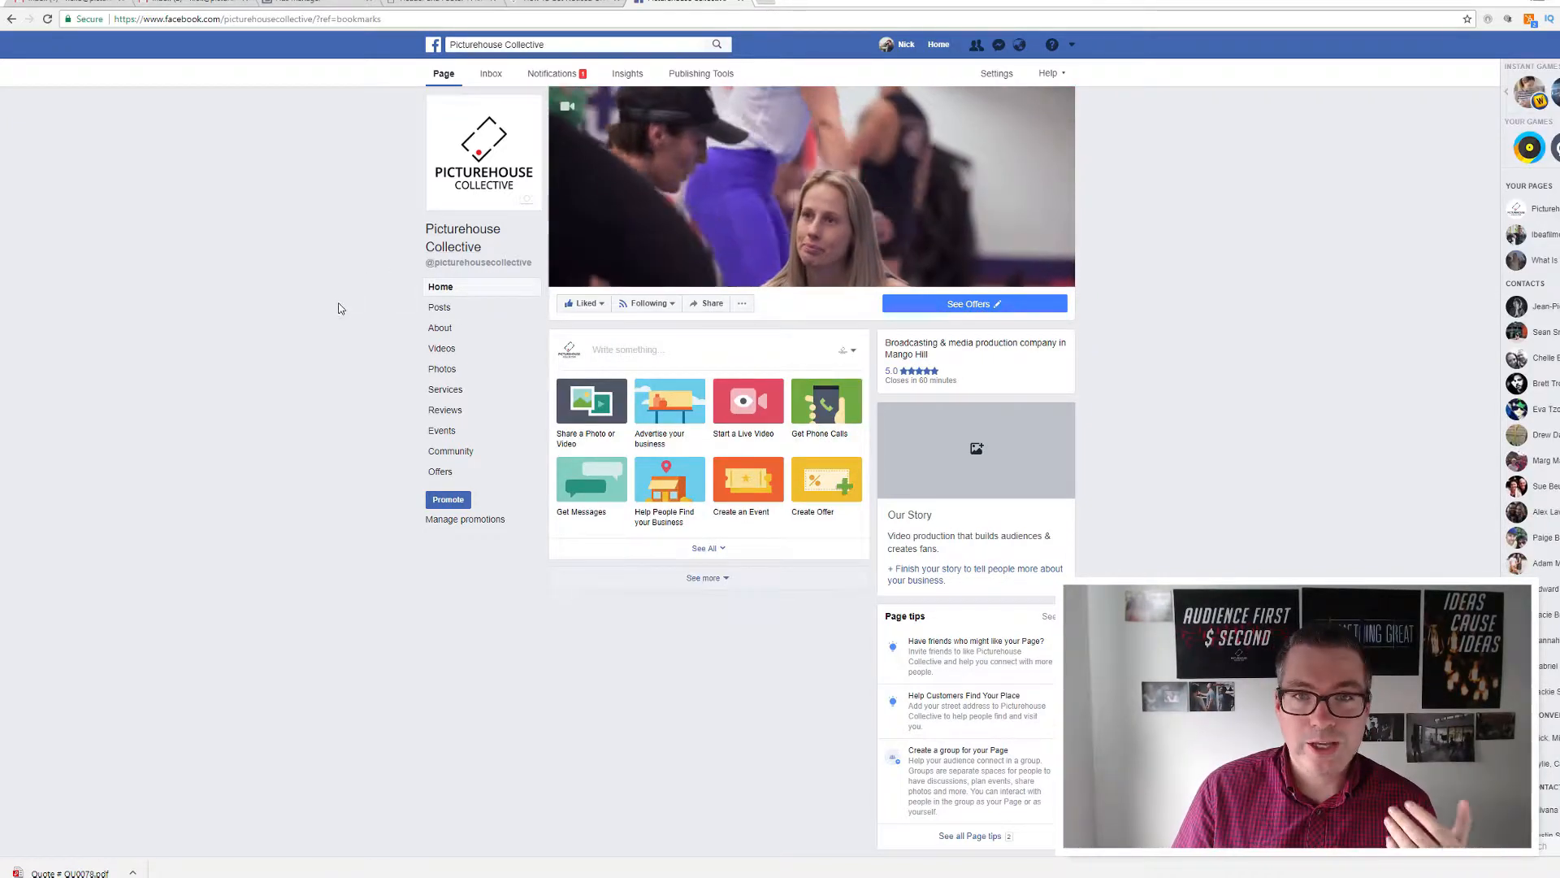
- Find the pinned 10 January video post on the Picturehouse Collective page and open its Boost Post settings
scroll(340, 309, down, 15)
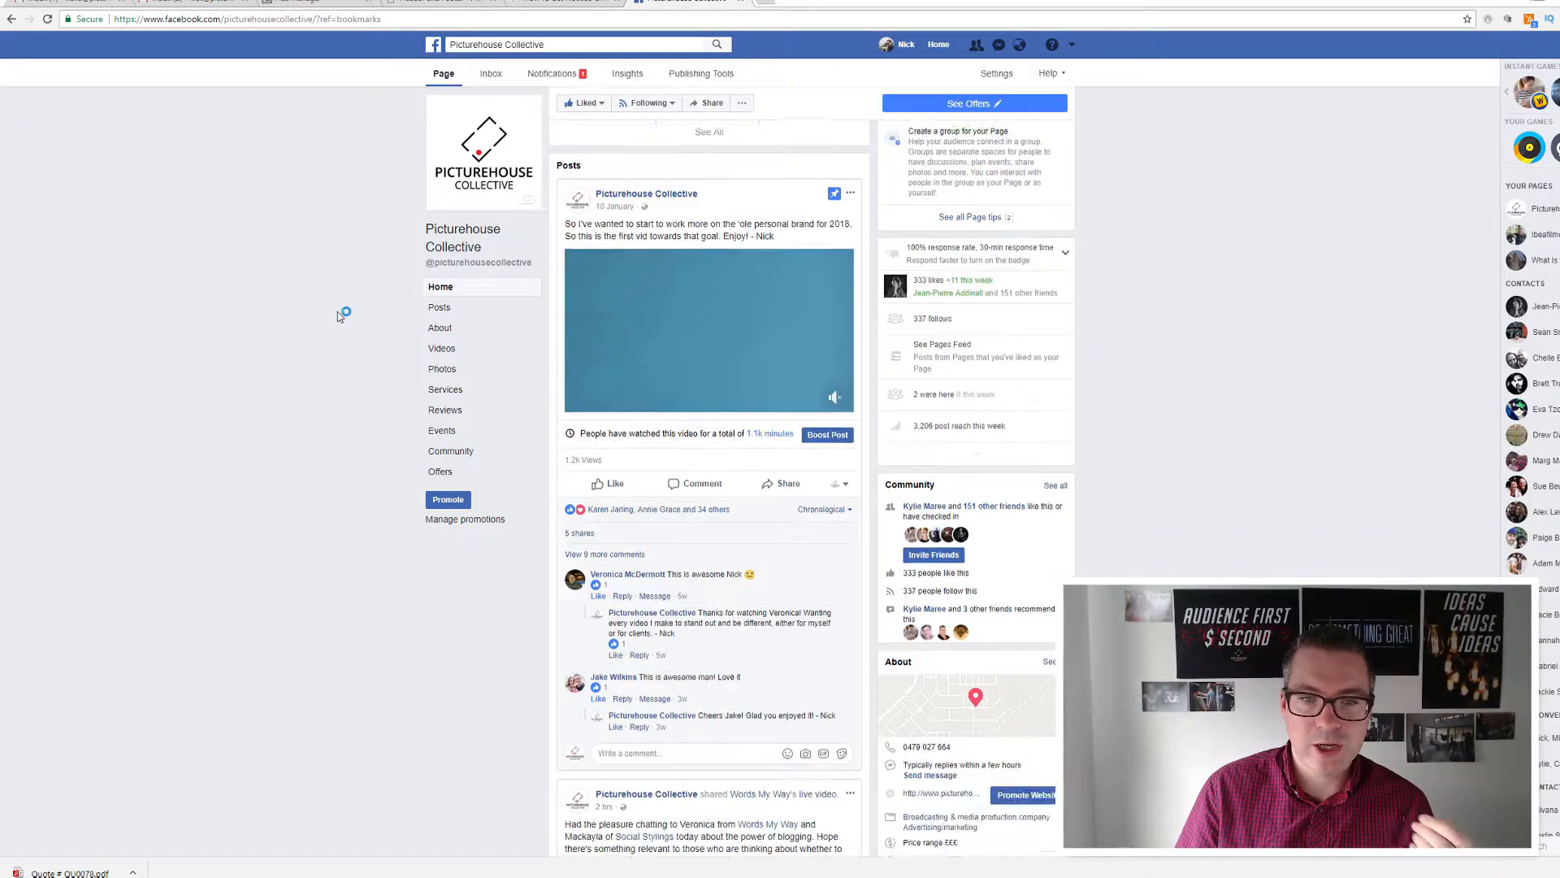
scroll(338, 316, up, 5)
scroll(610, 346, down, 3)
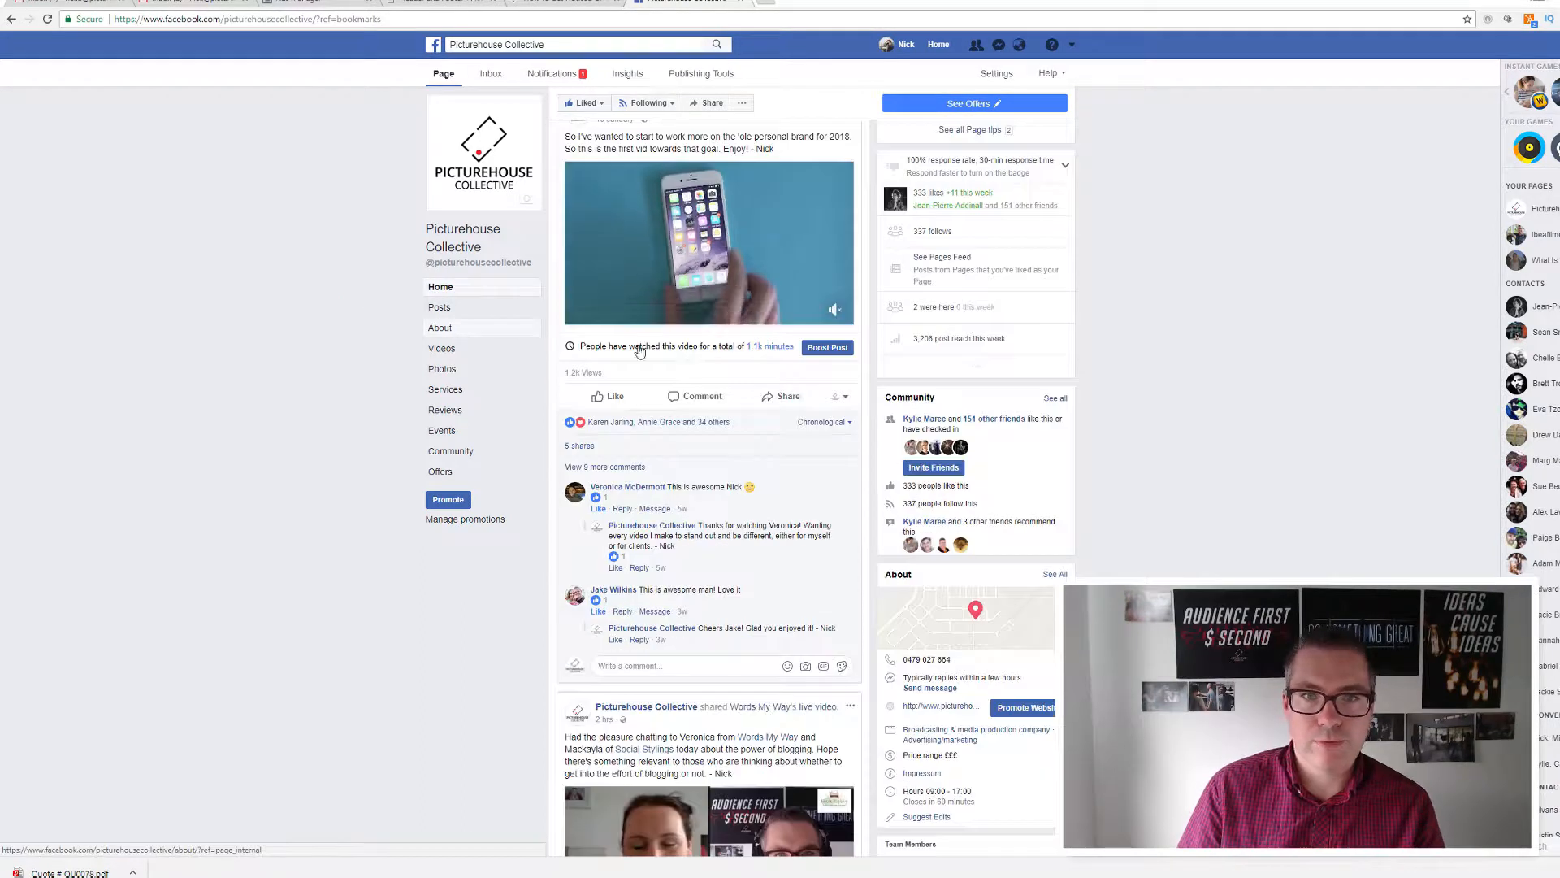
scroll(652, 355, up, 1)
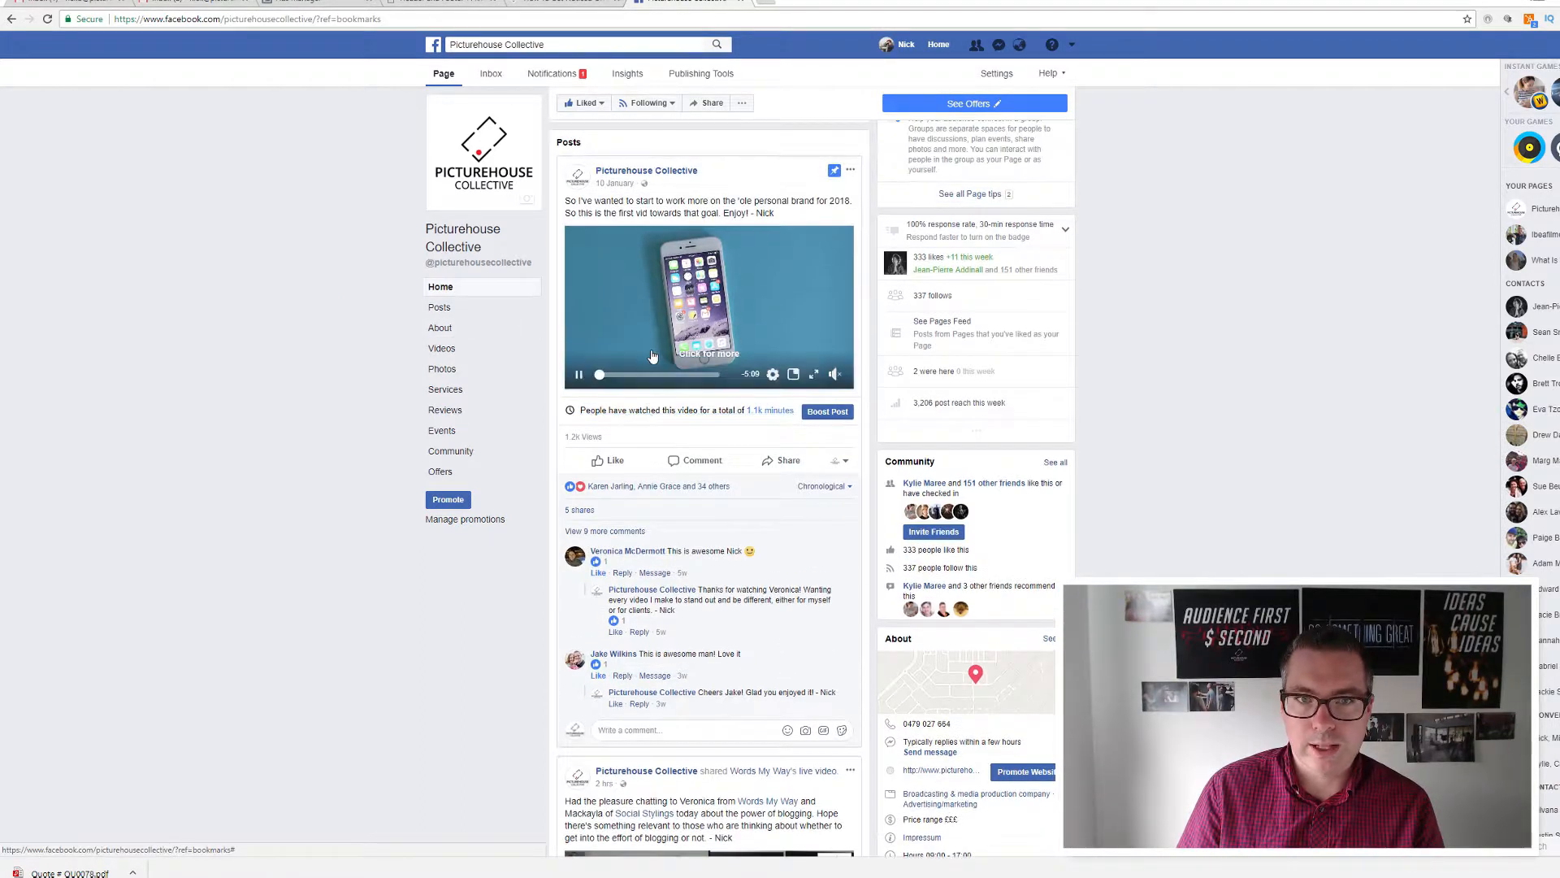
click(827, 412)
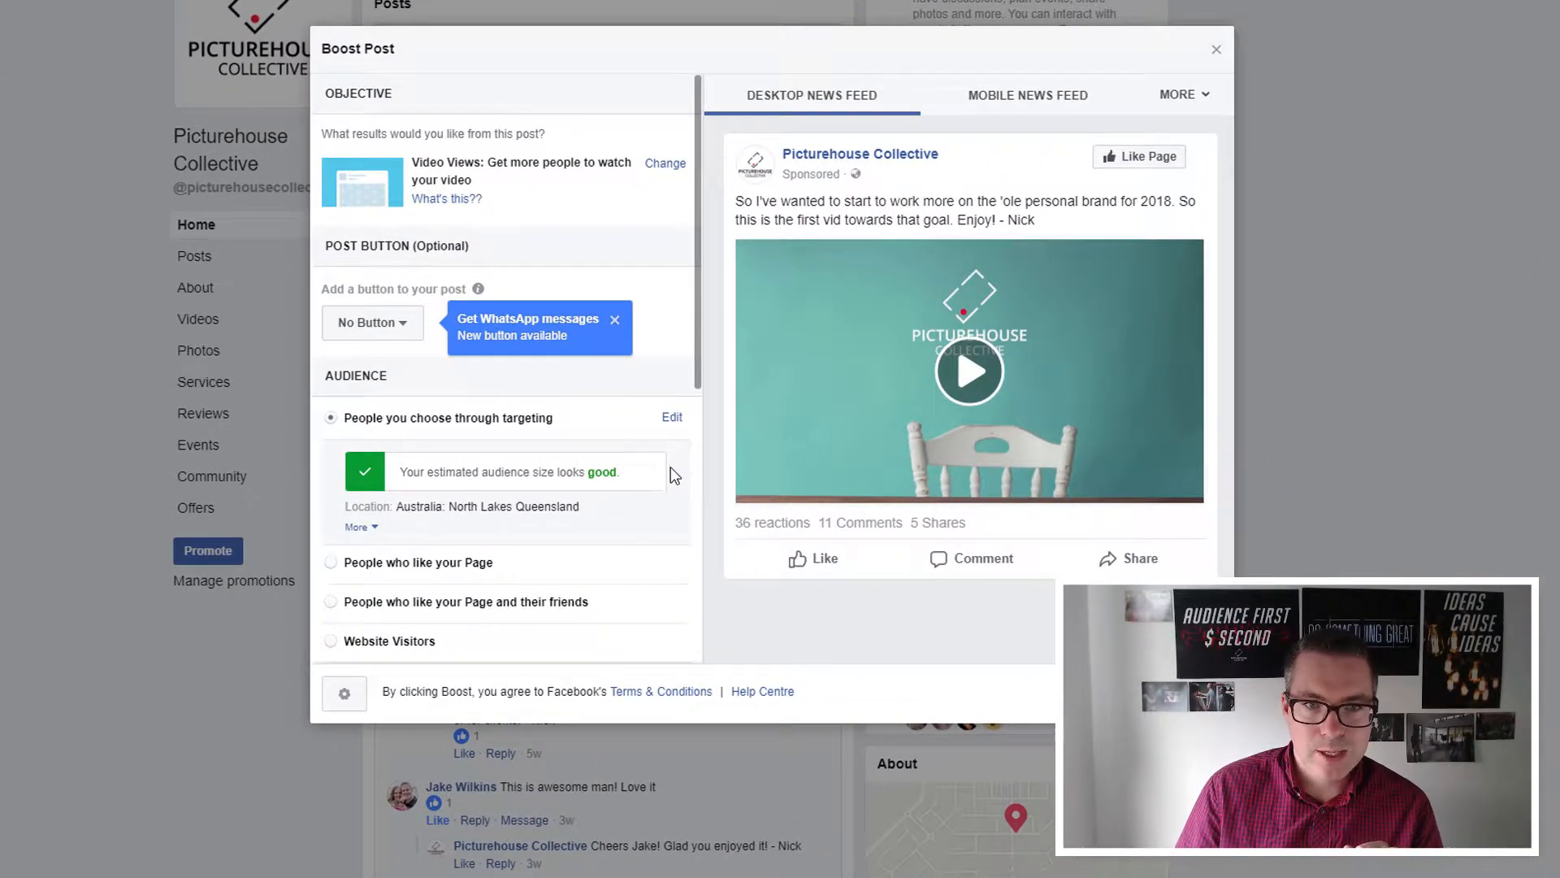
- Expand the full audience list in the Boost Post settings and review the available audiences
scroll(671, 471, down, 3)
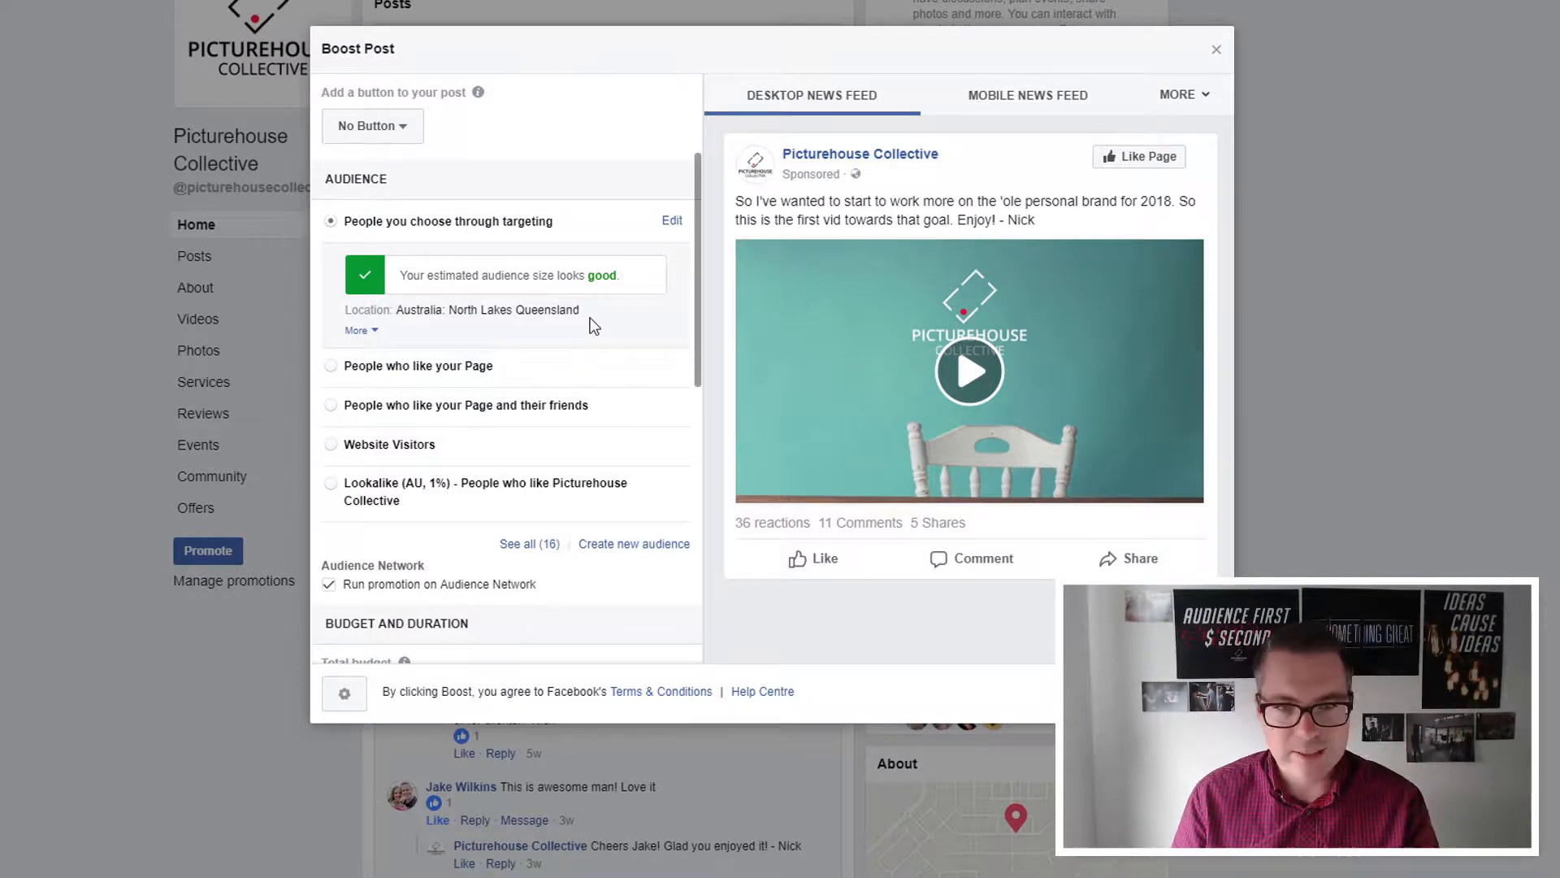
click(544, 552)
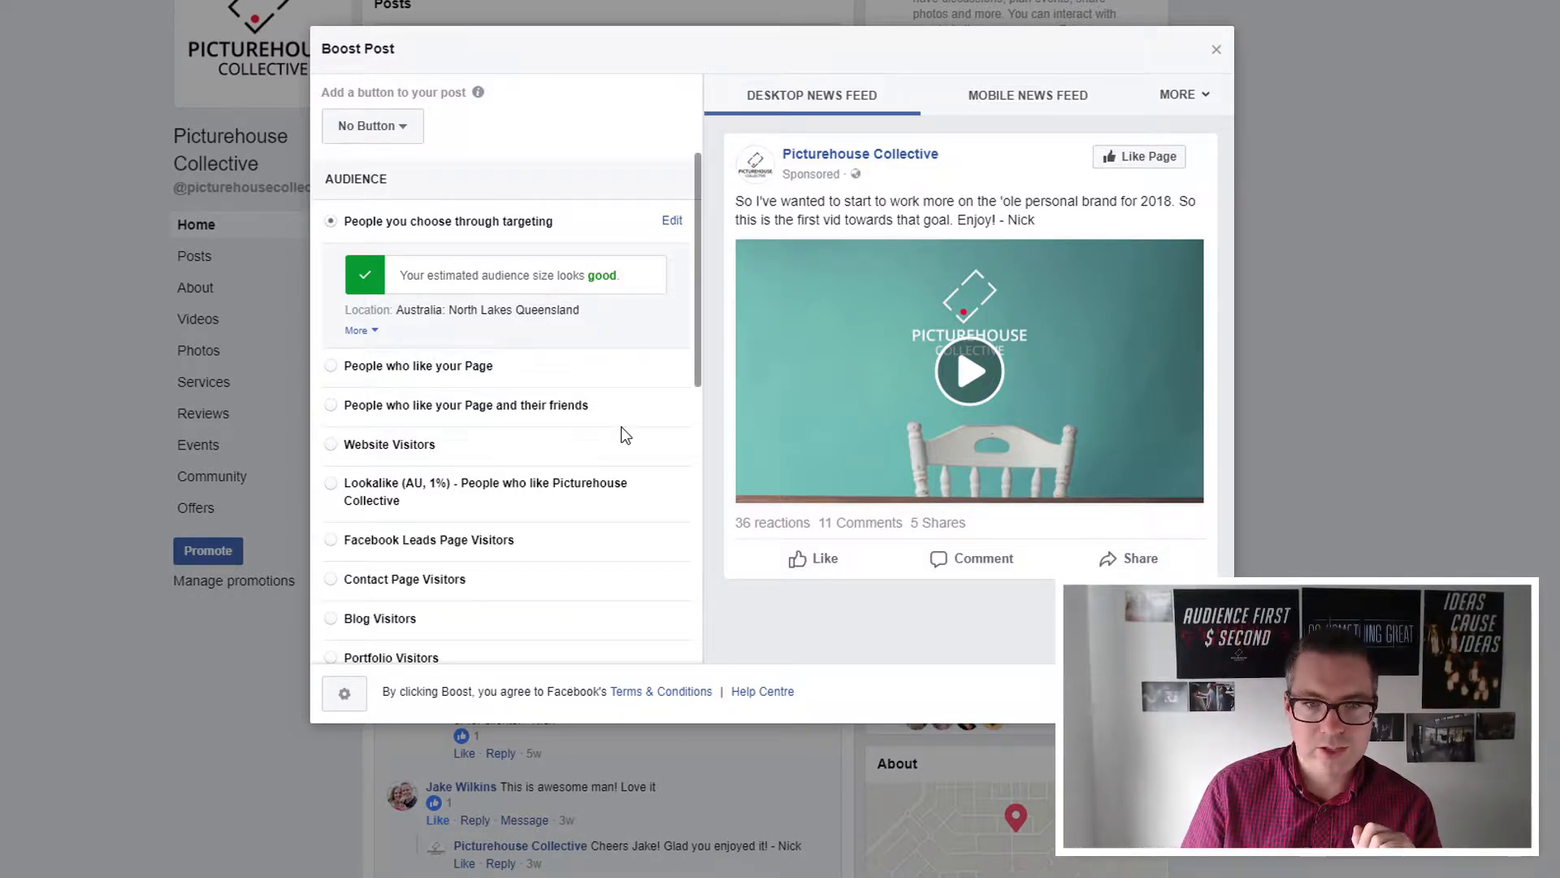
scroll(626, 433, down, 3)
scroll(626, 435, down, 3)
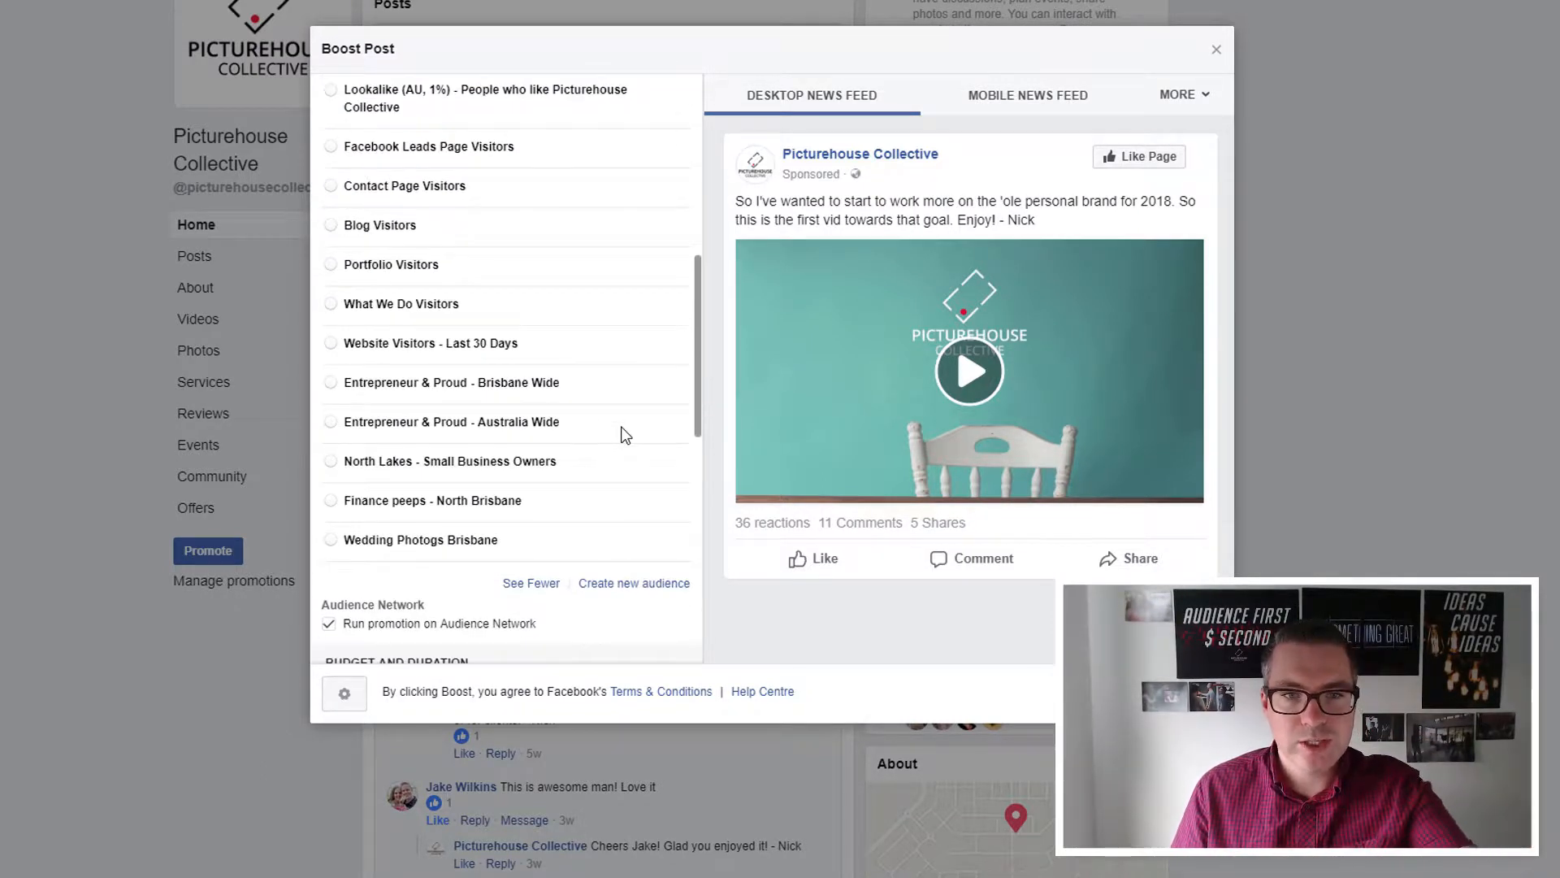
scroll(626, 435, up, 2)
scroll(624, 435, up, 1)
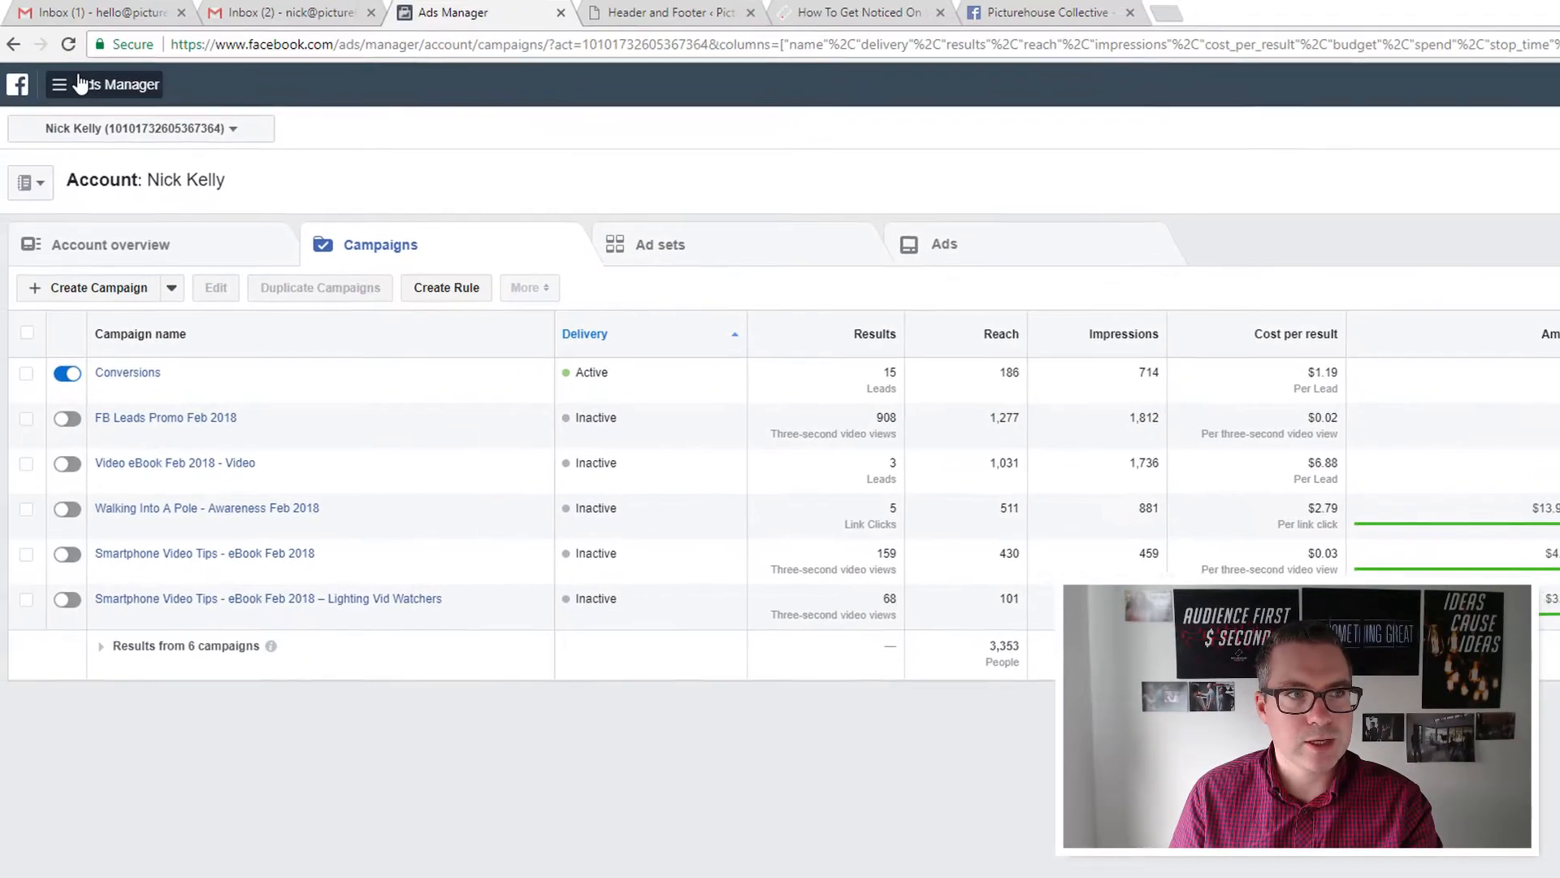
- View the Audiences list in Ads Manager and return to the Boost Post settings in the Picturehouse Collective tab
click(96, 69)
click(60, 191)
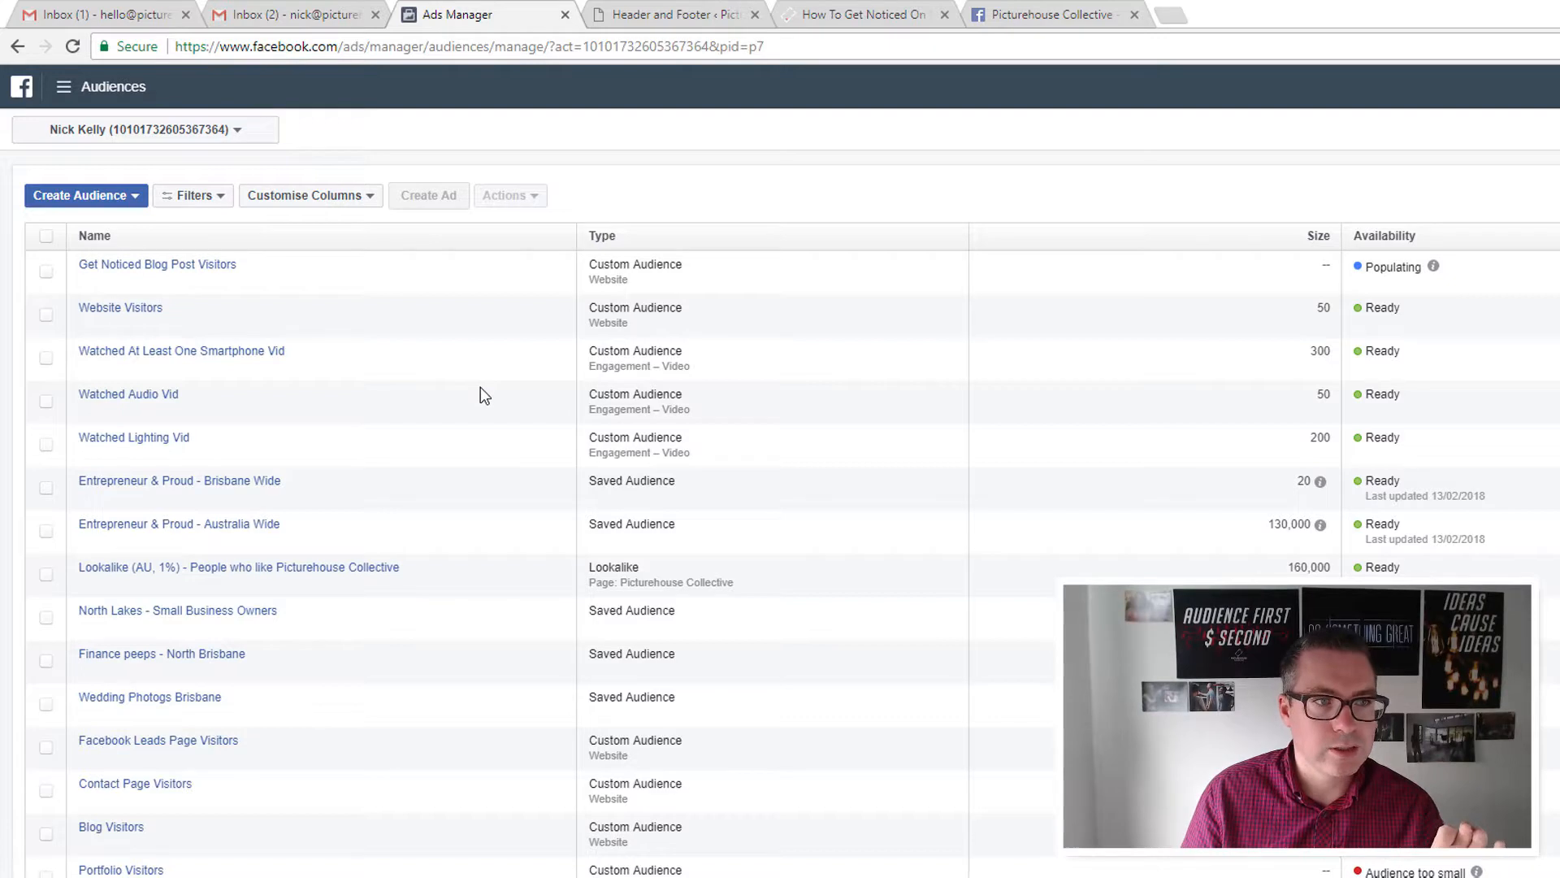
click(1015, 8)
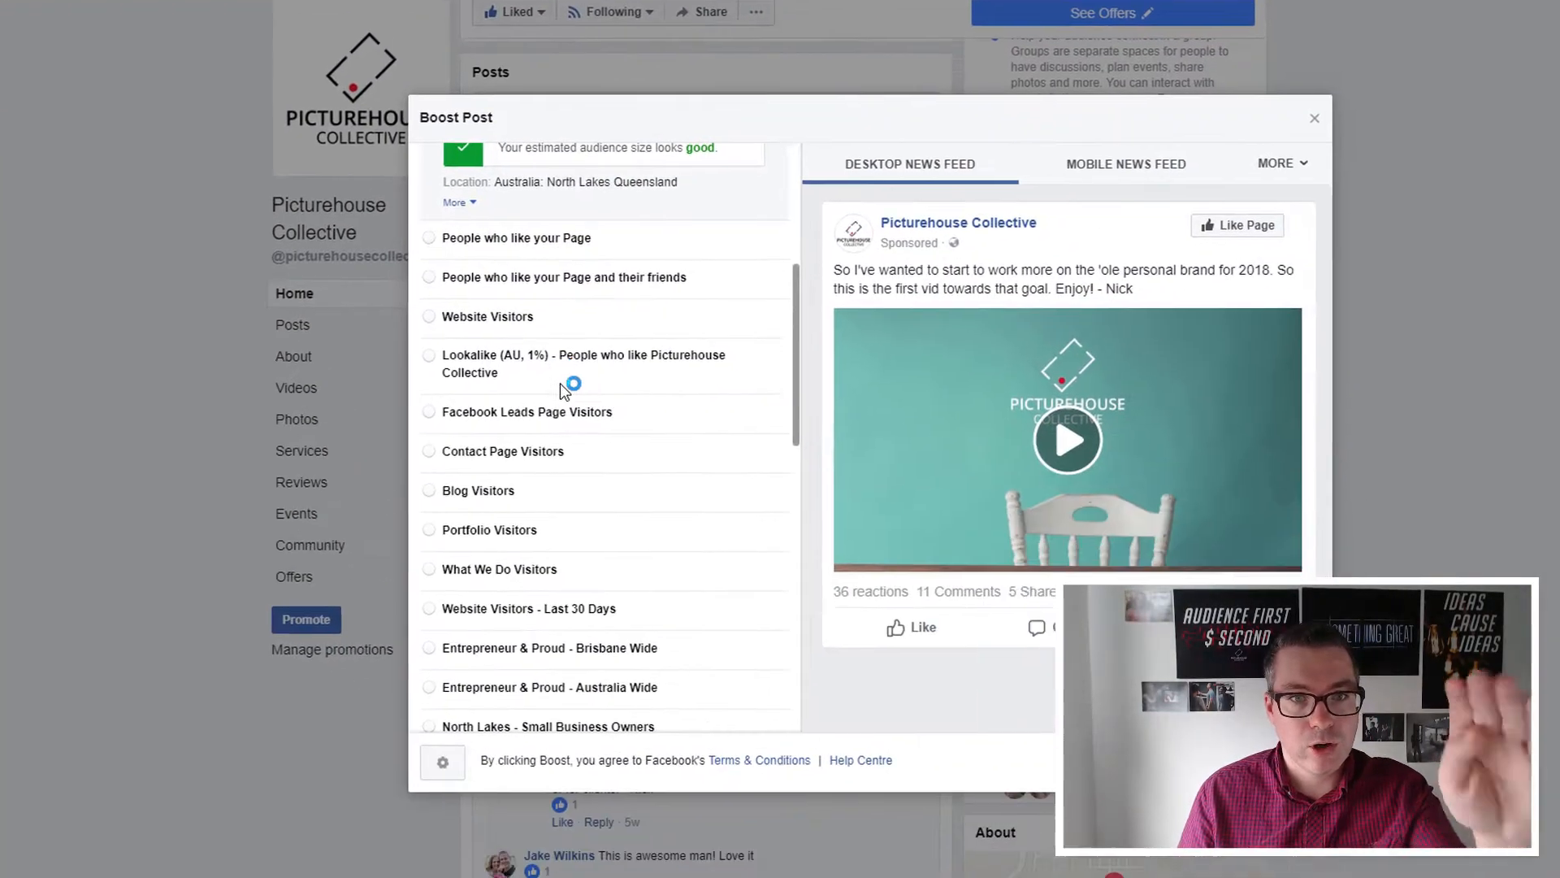
- Try the Website Visitors - Last 30 Days audience for the boosted post and discard the boost
scroll(462, 344, up, 1)
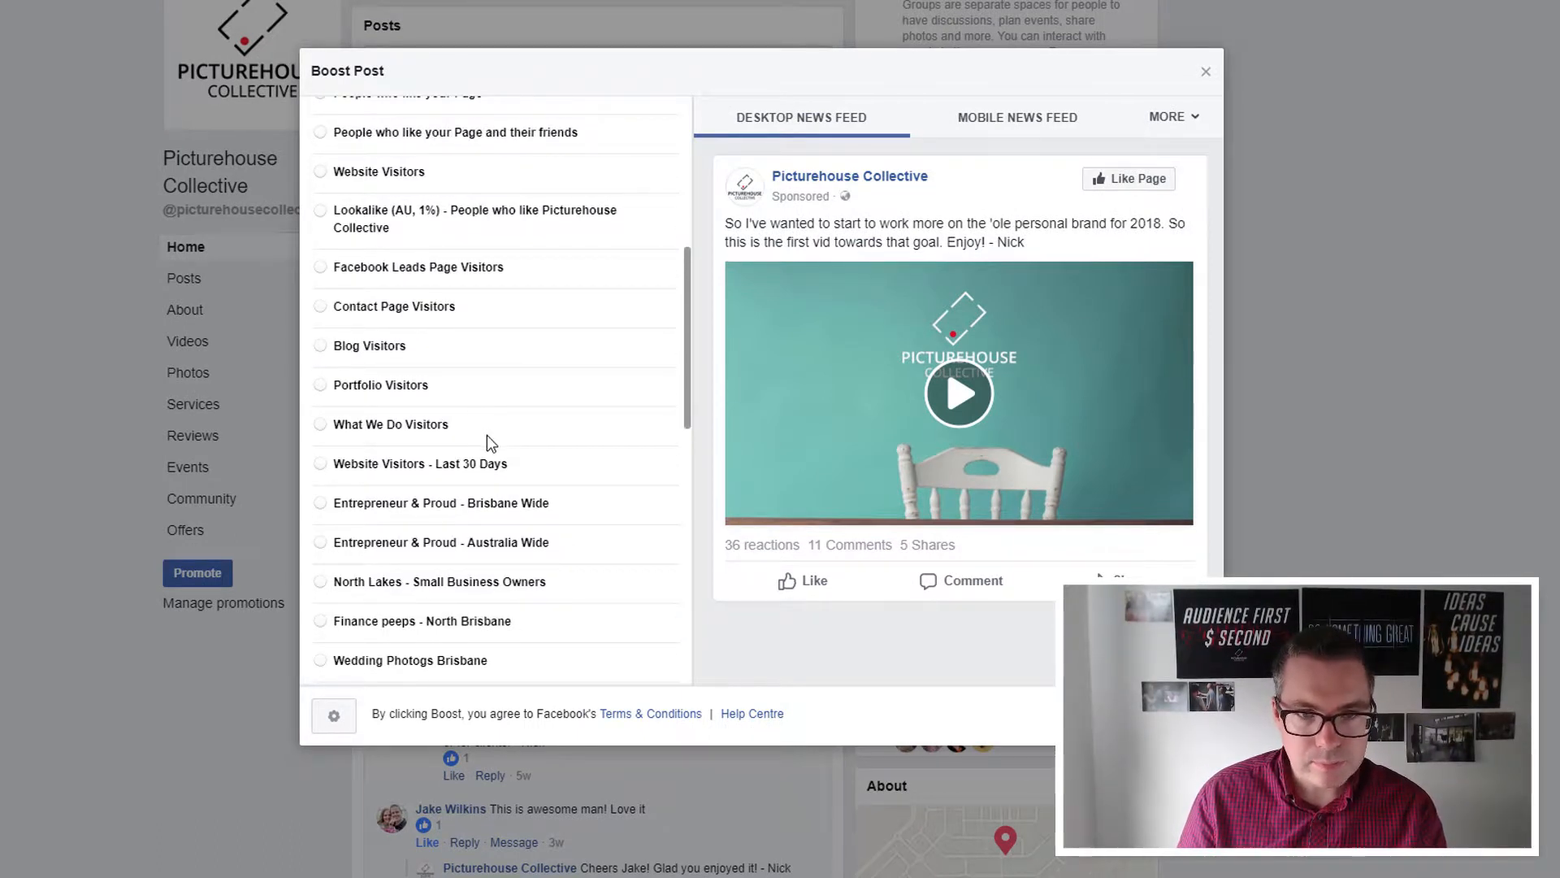
click(367, 464)
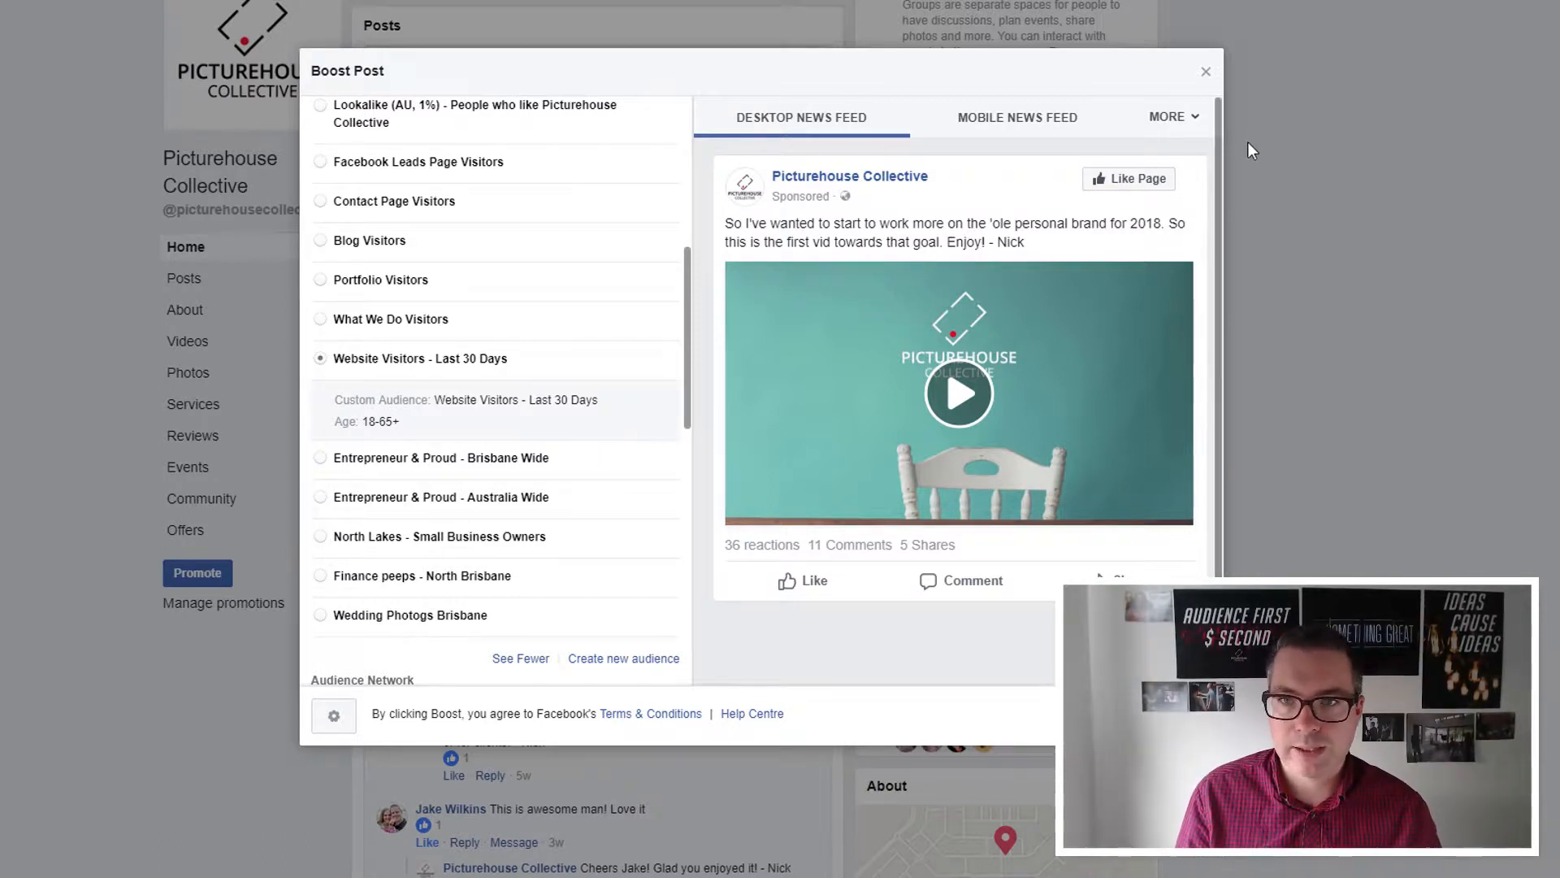
click(1206, 75)
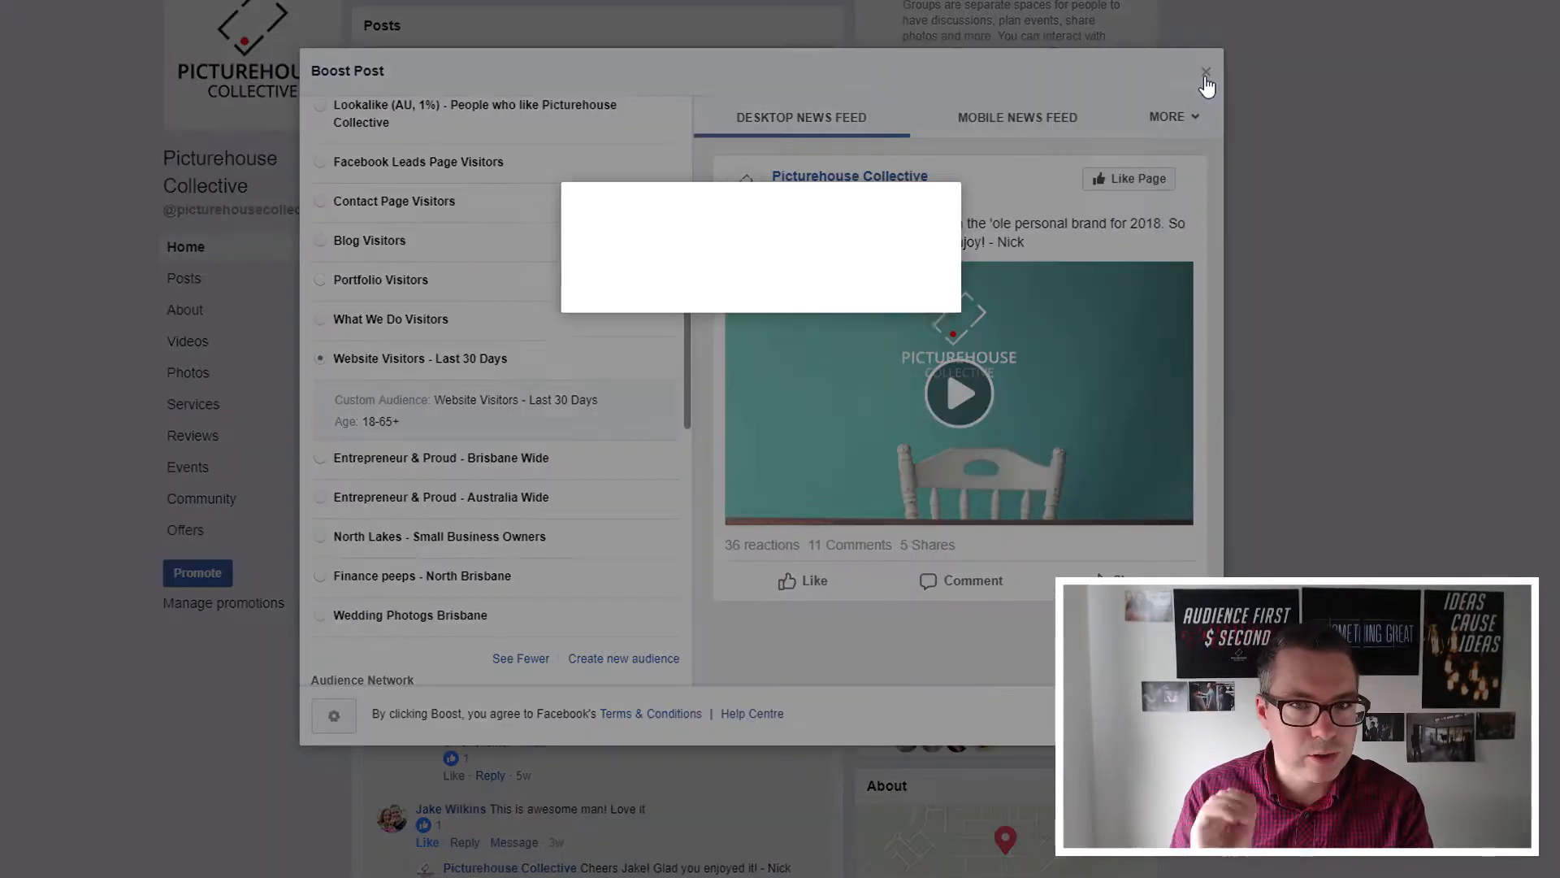
click(913, 307)
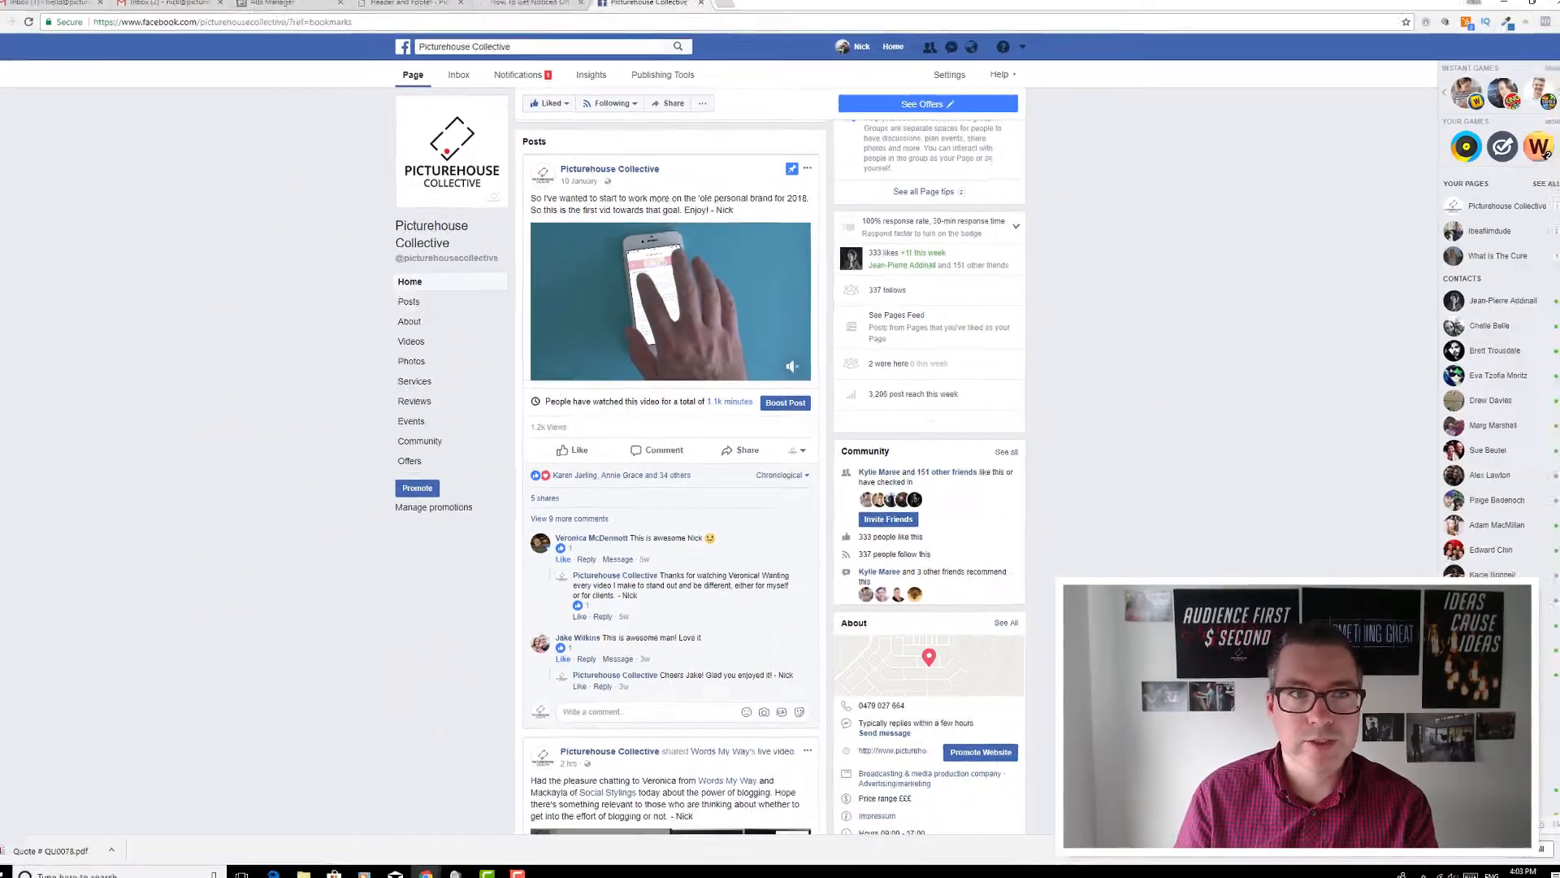
- Return to the campaigns overview in Ads Manager and start creating a new campaign
click(296, 0)
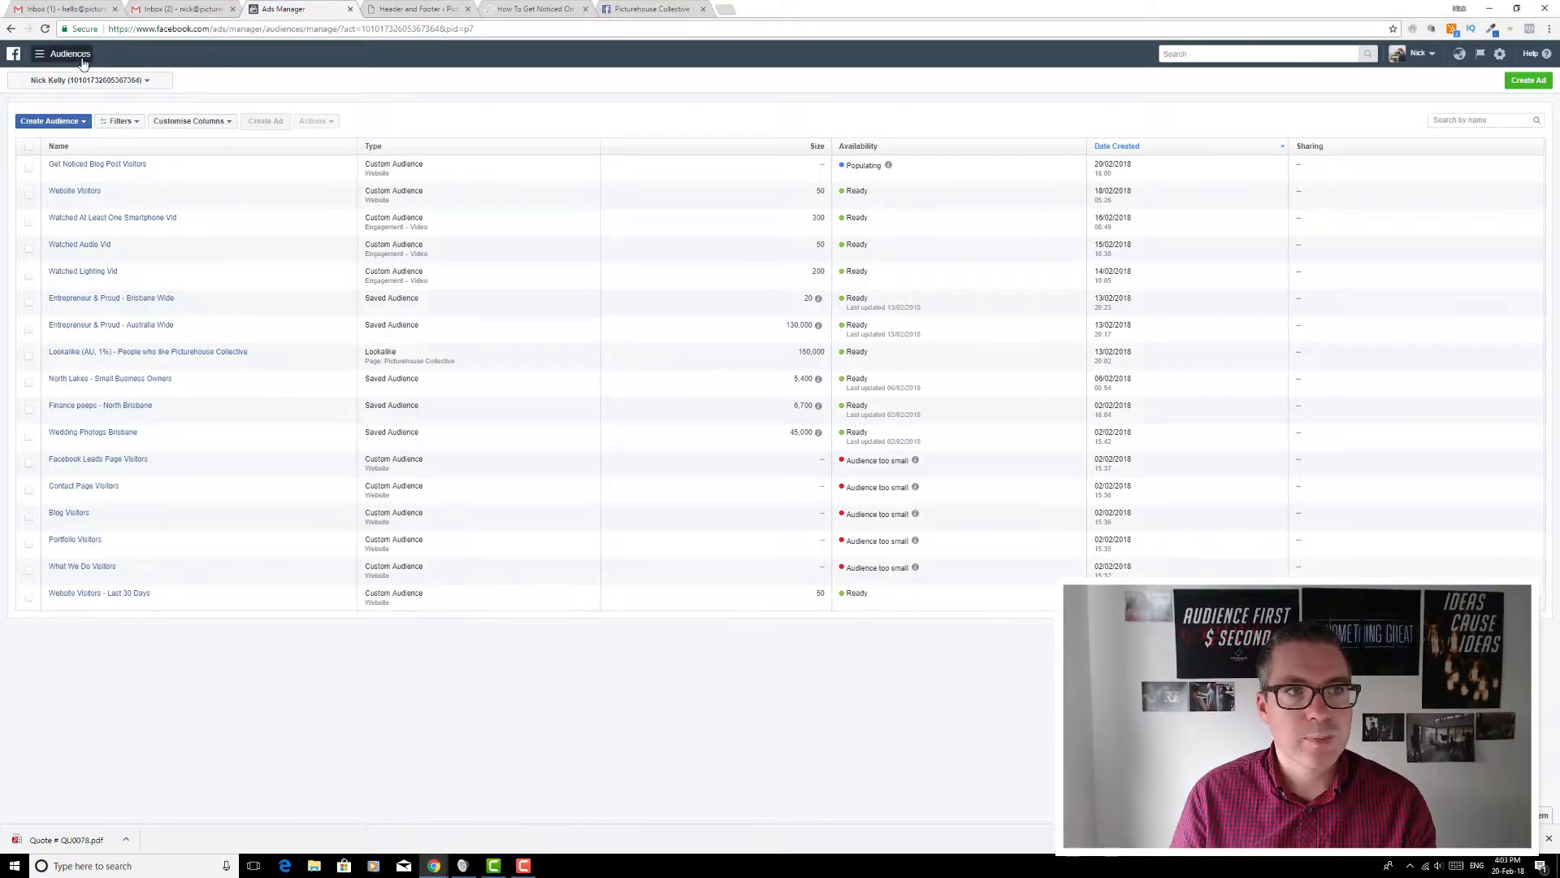
click(49, 53)
click(44, 184)
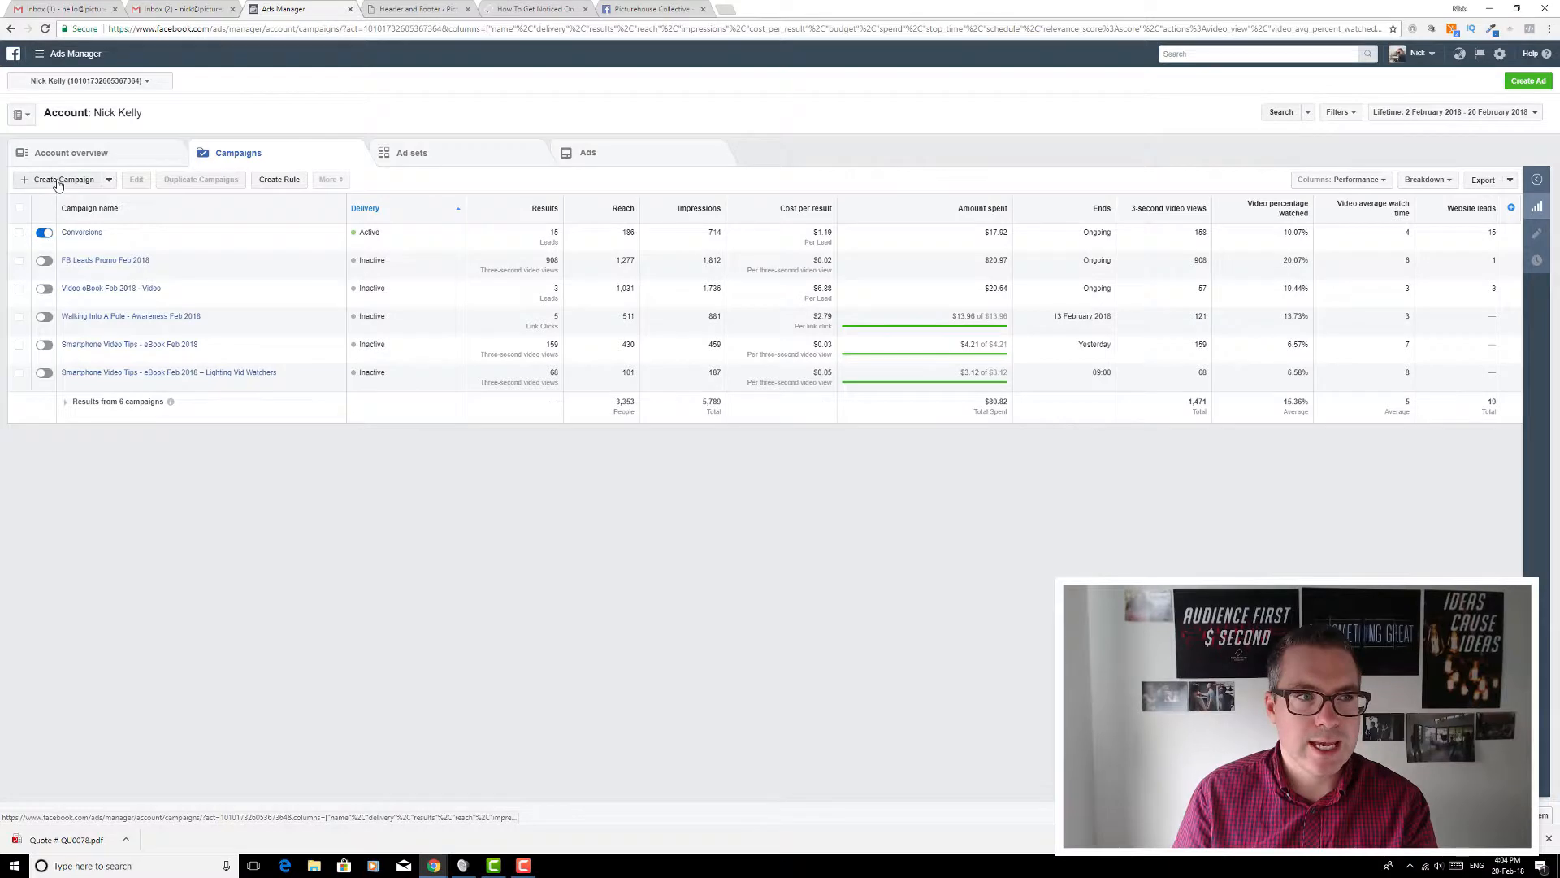
click(91, 224)
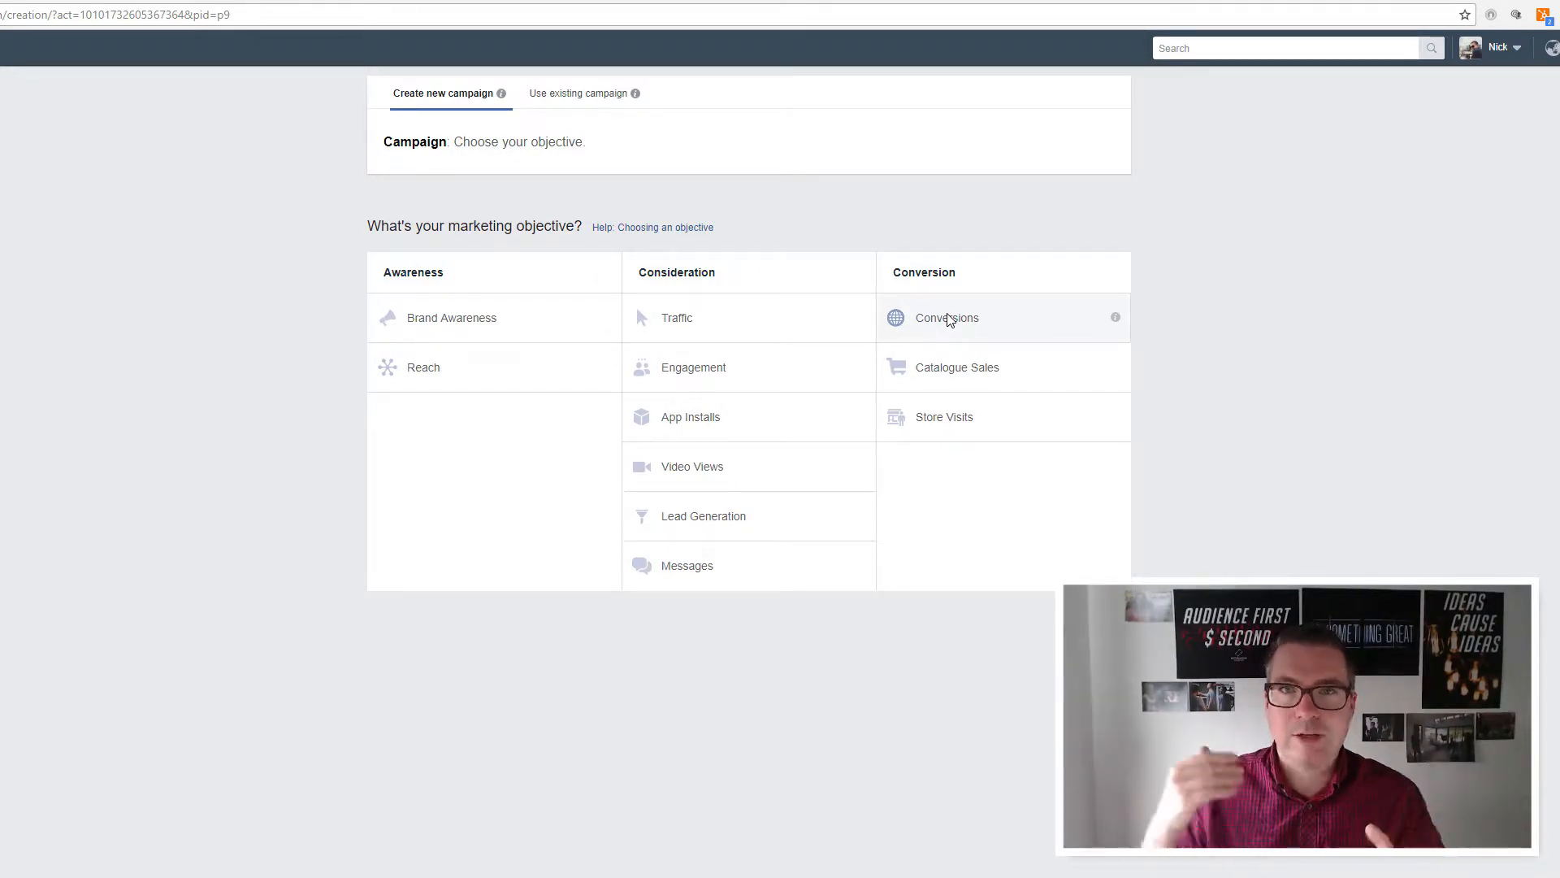
- Try Video Views as the new campaign's marketing objective
click(797, 475)
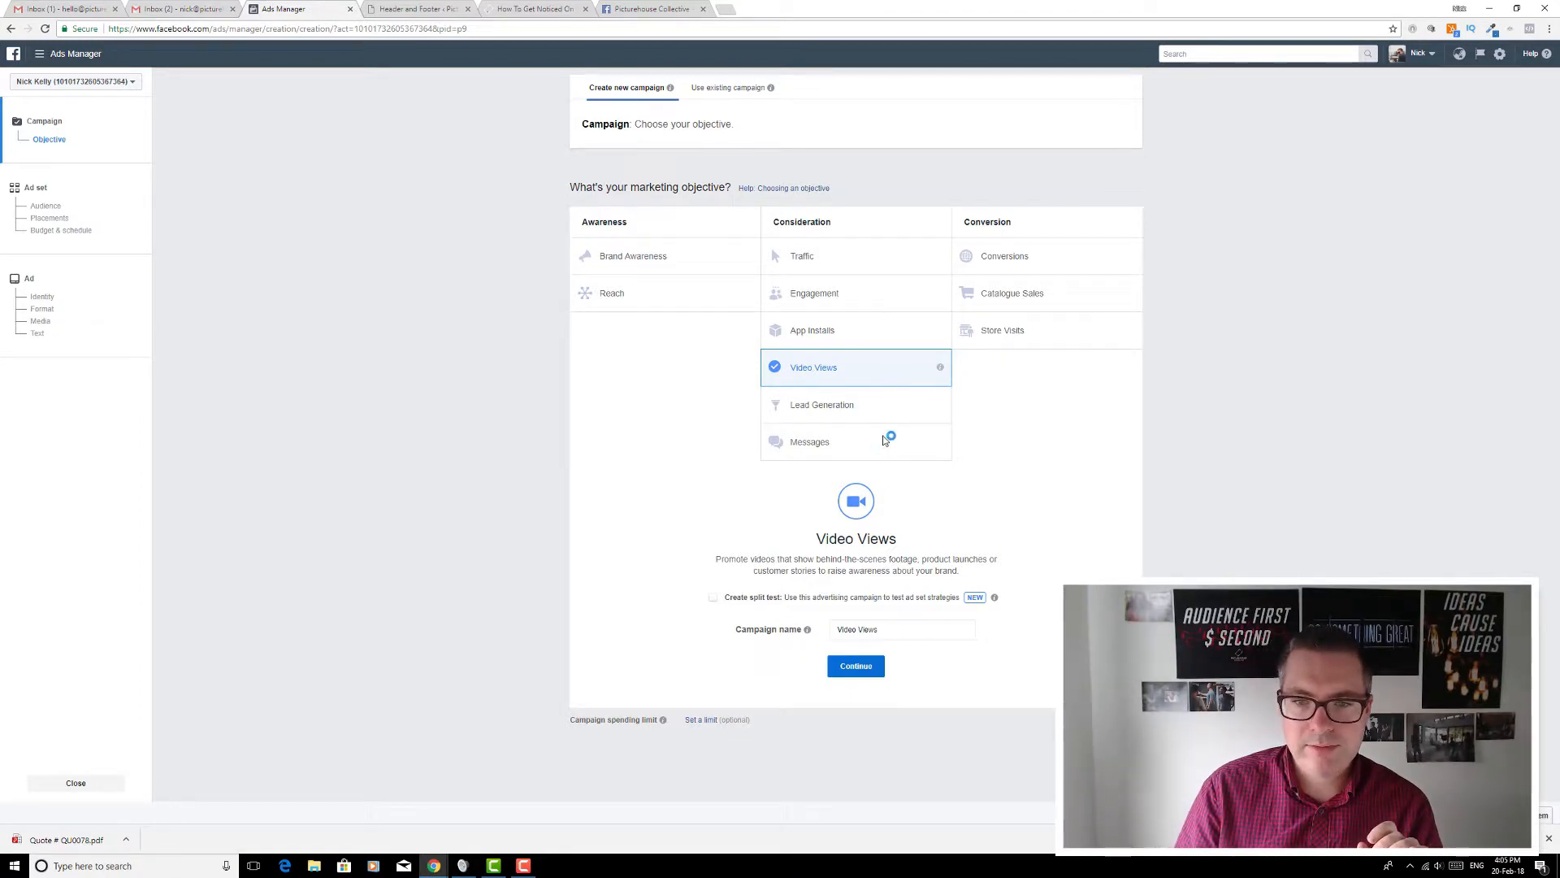
click(912, 631)
click(972, 655)
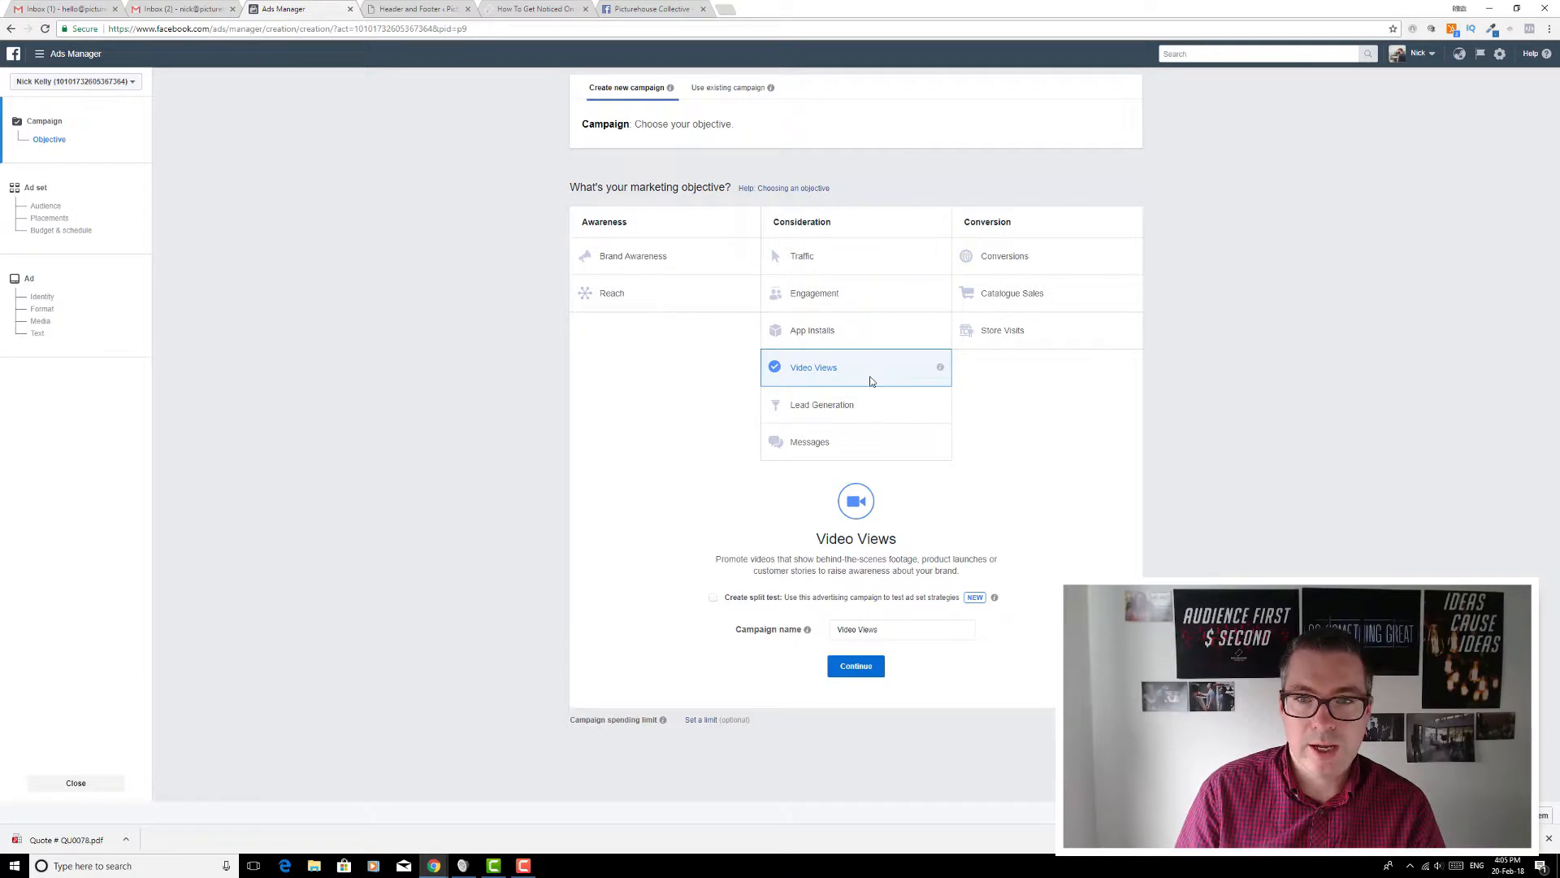
- Choose Traffic as the marketing objective, name the campaign "More visitors please" and continue to the ad set
click(861, 268)
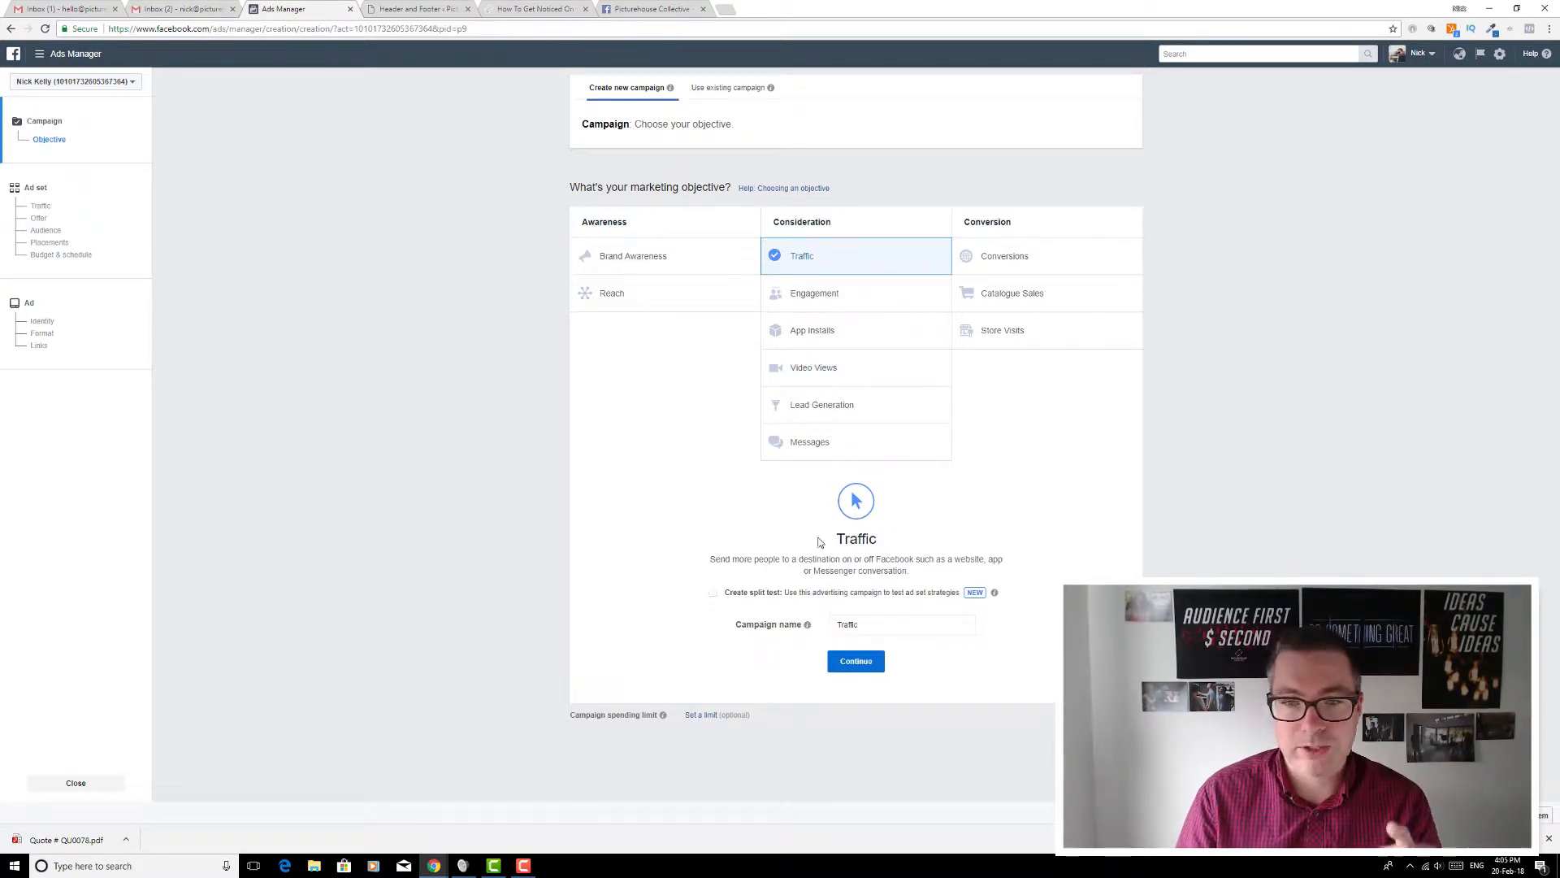
click(754, 626)
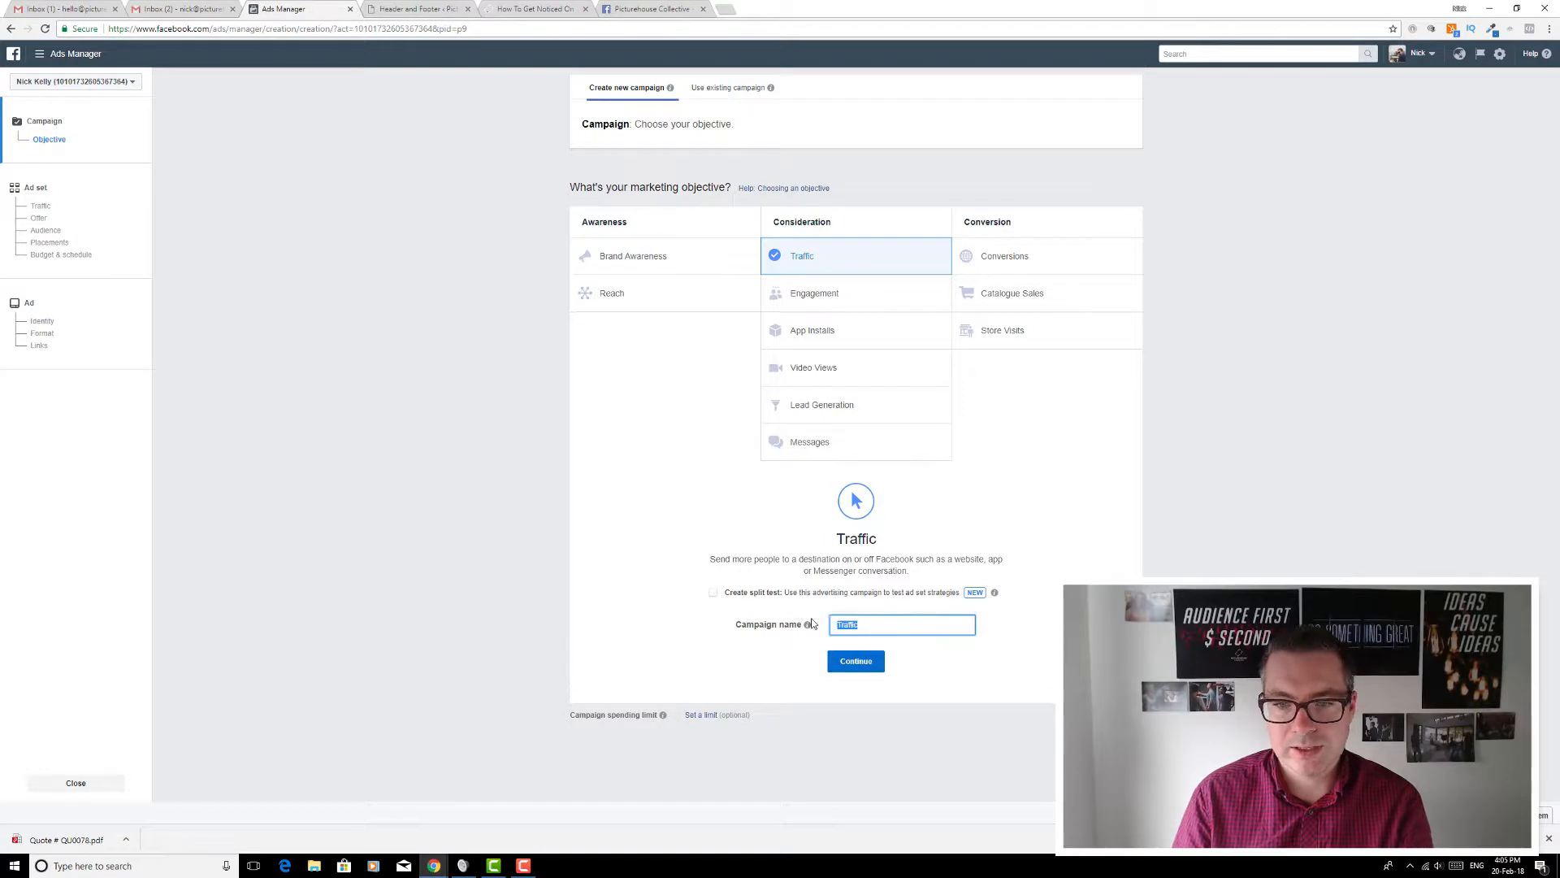
text(More)
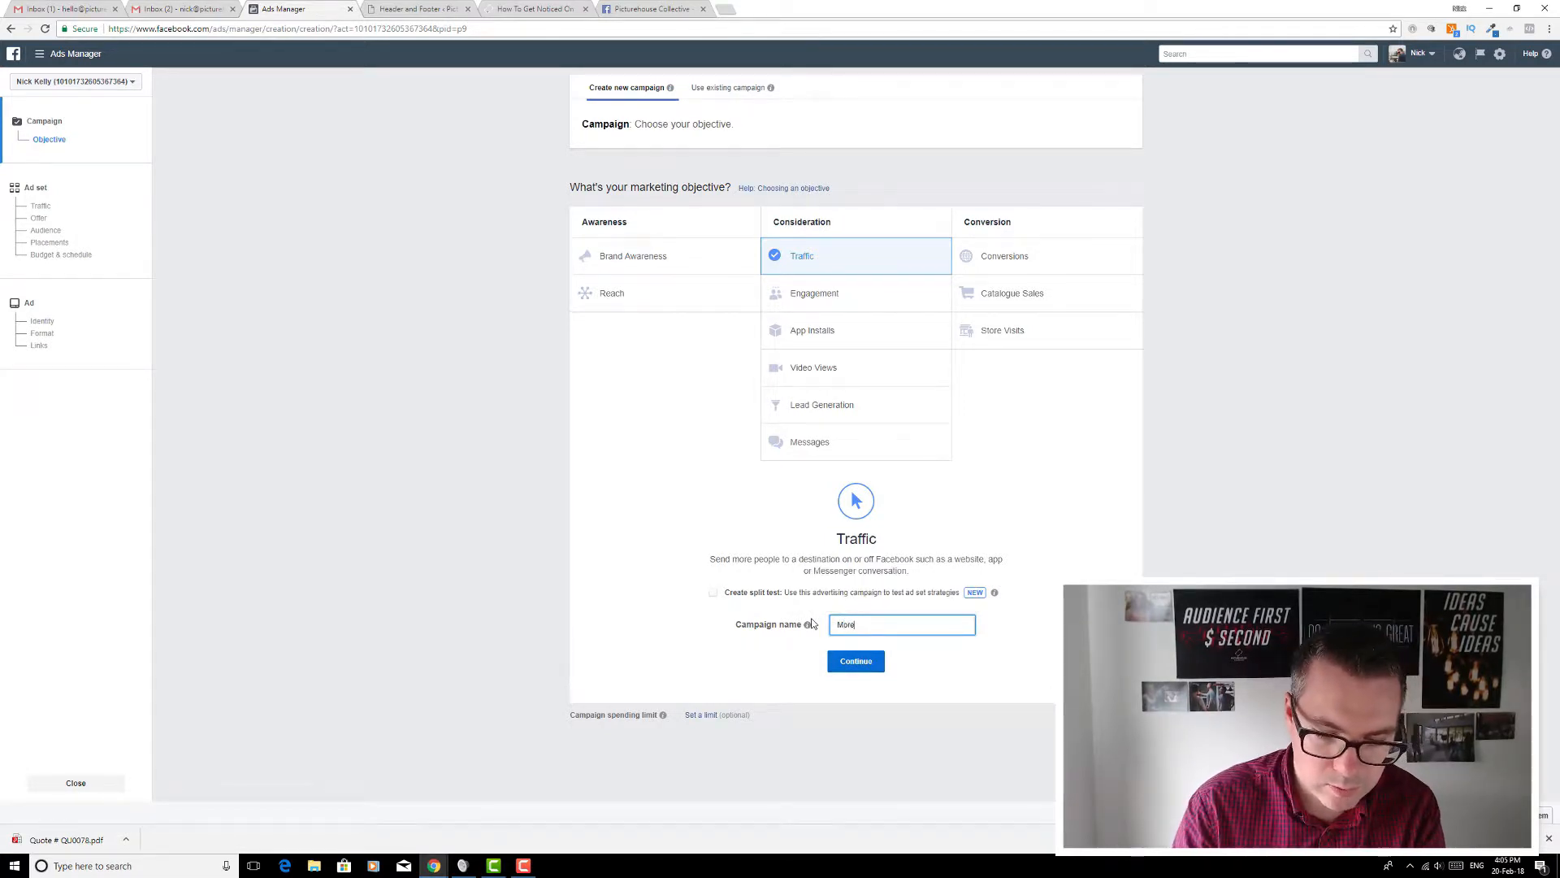
text( visitors please)
click(851, 662)
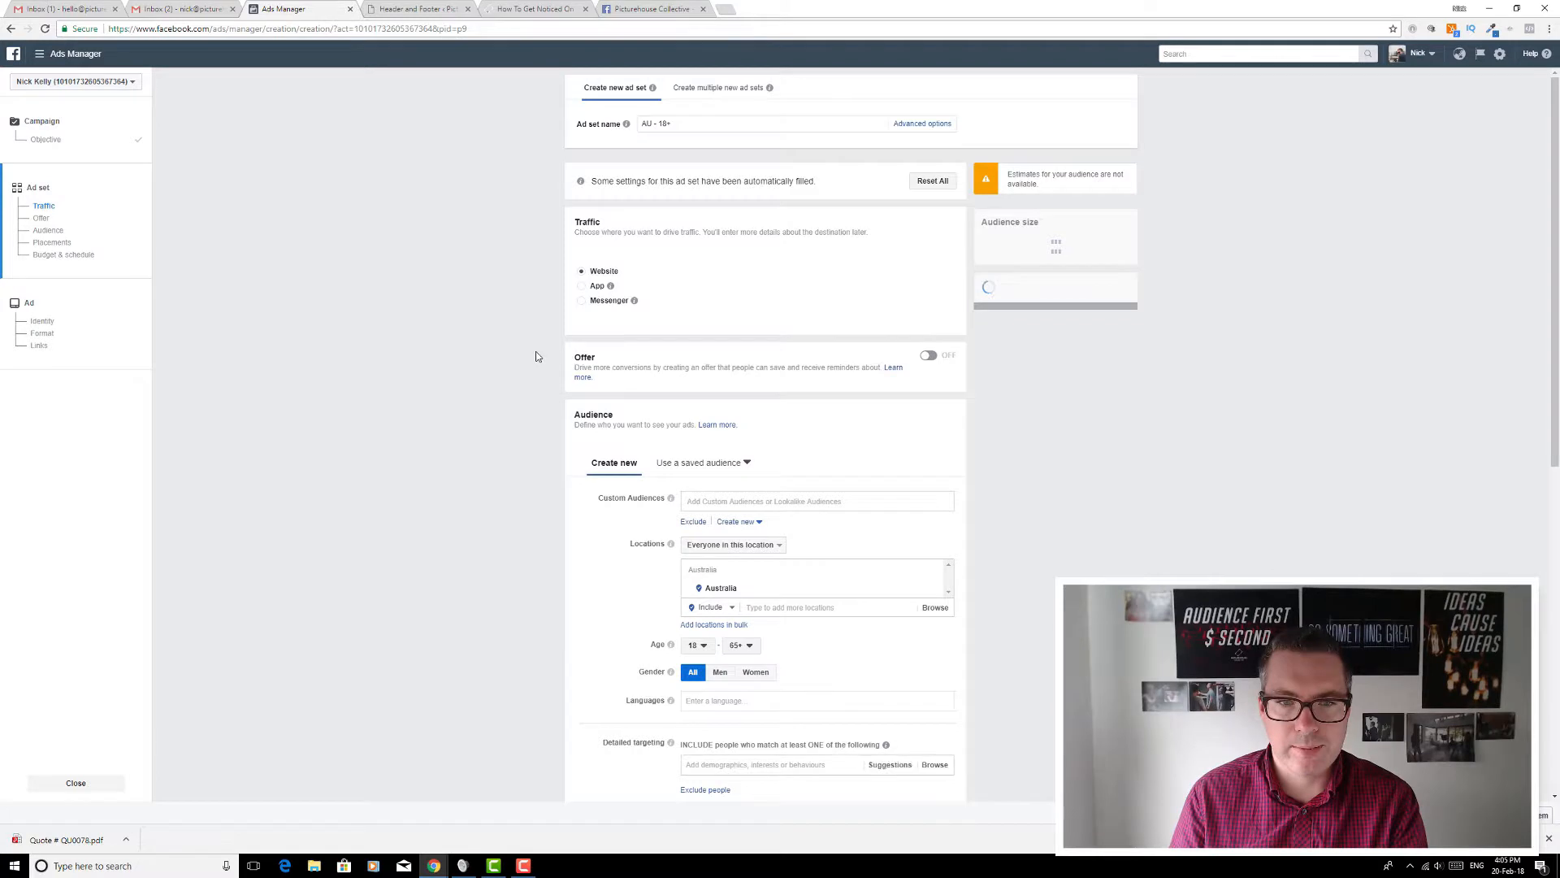
- Review the ad set's saved audience choices and return to creating a new audience
scroll(537, 356, down, 3)
scroll(537, 356, down, 1)
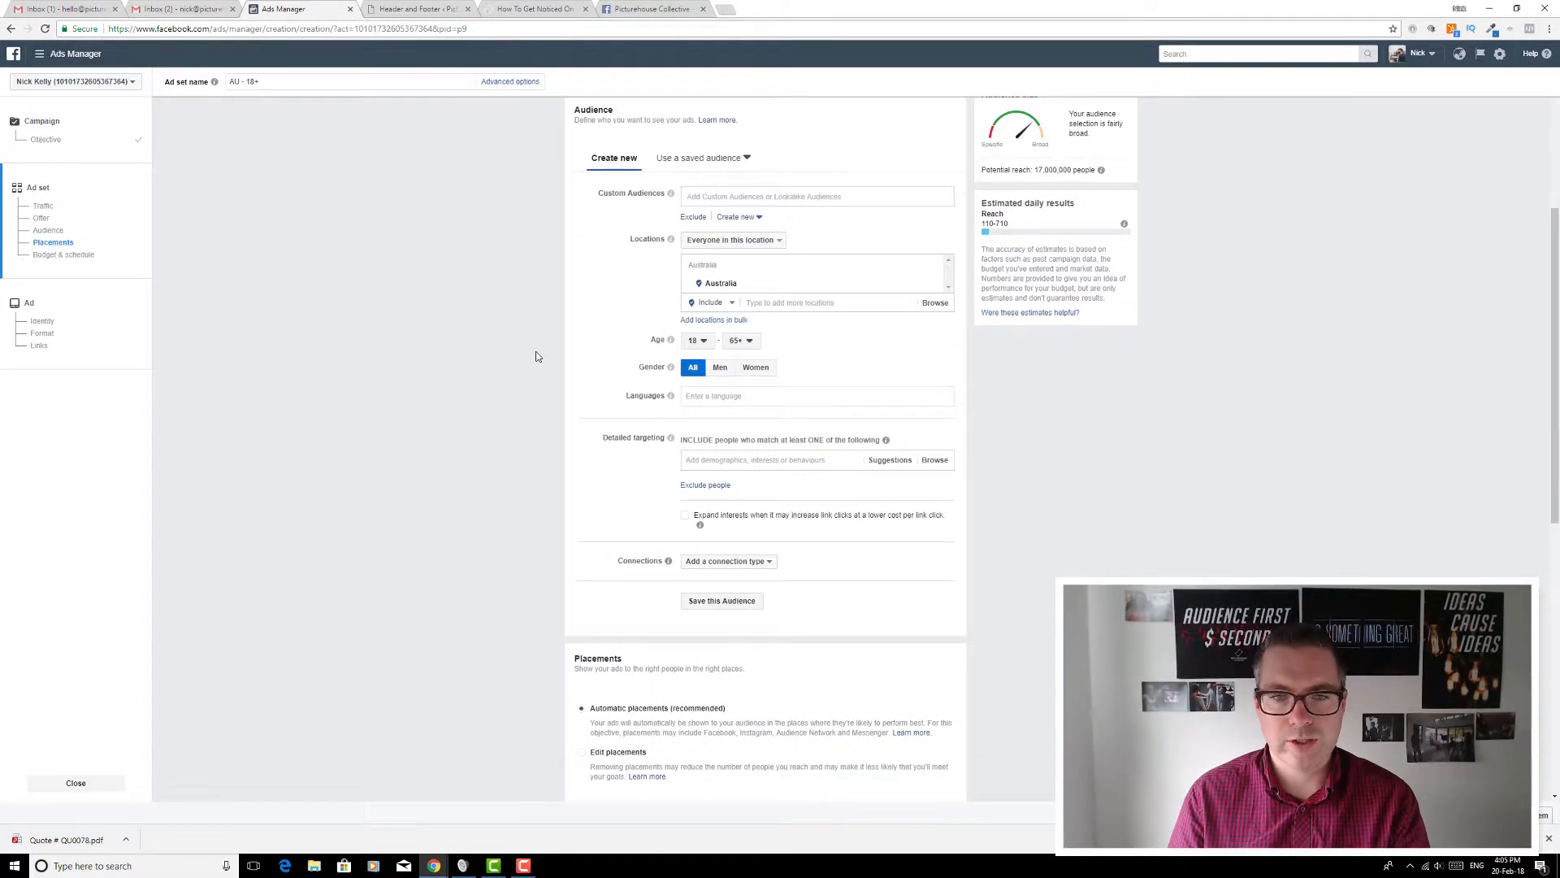
scroll(536, 354, up, 1)
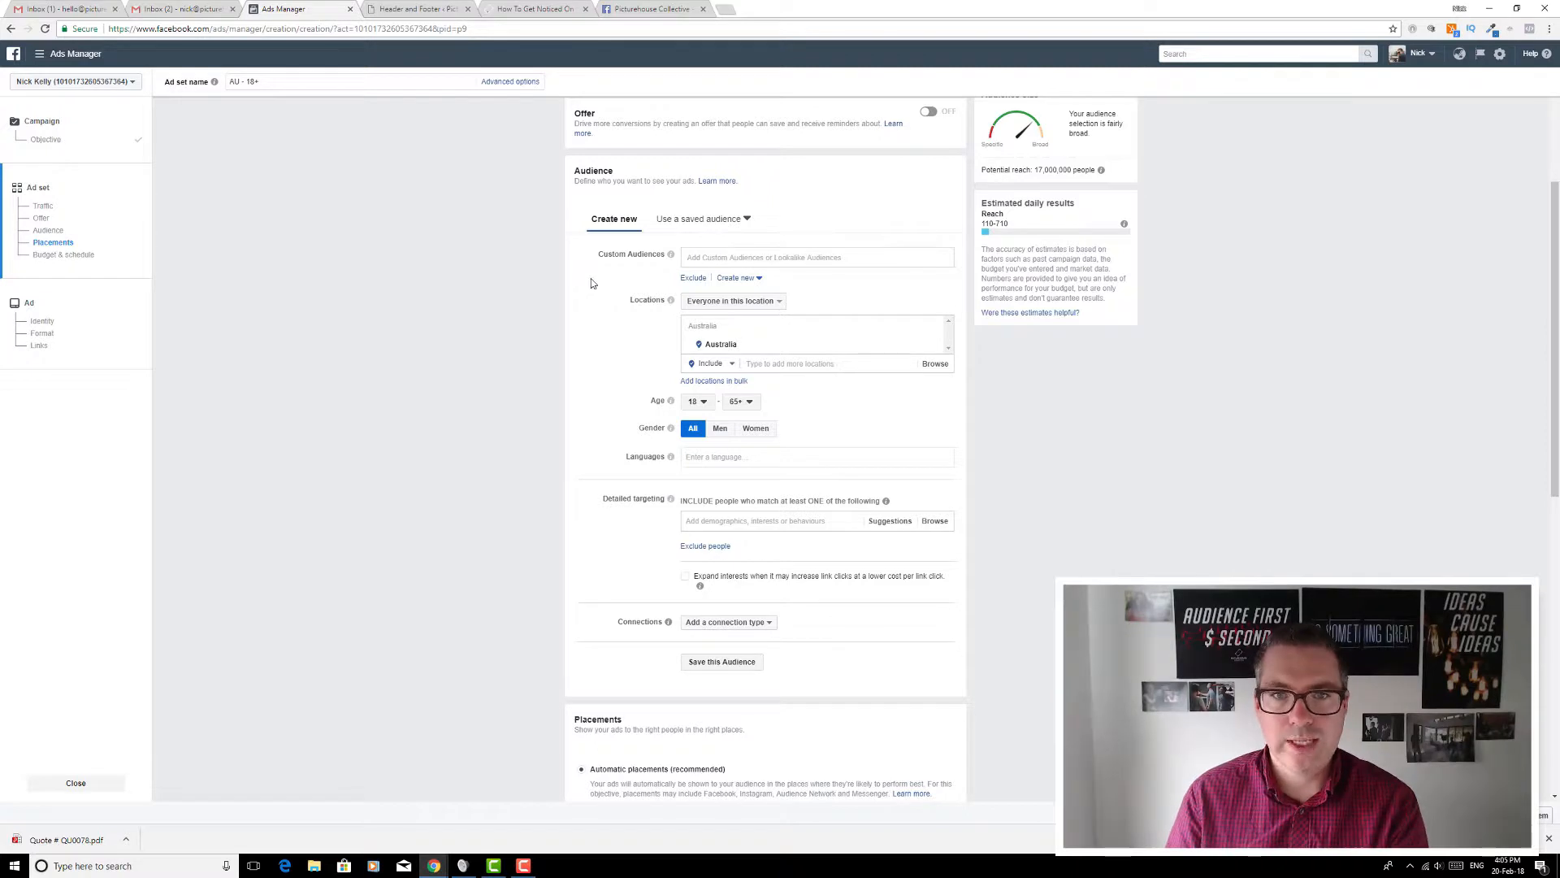
click(718, 259)
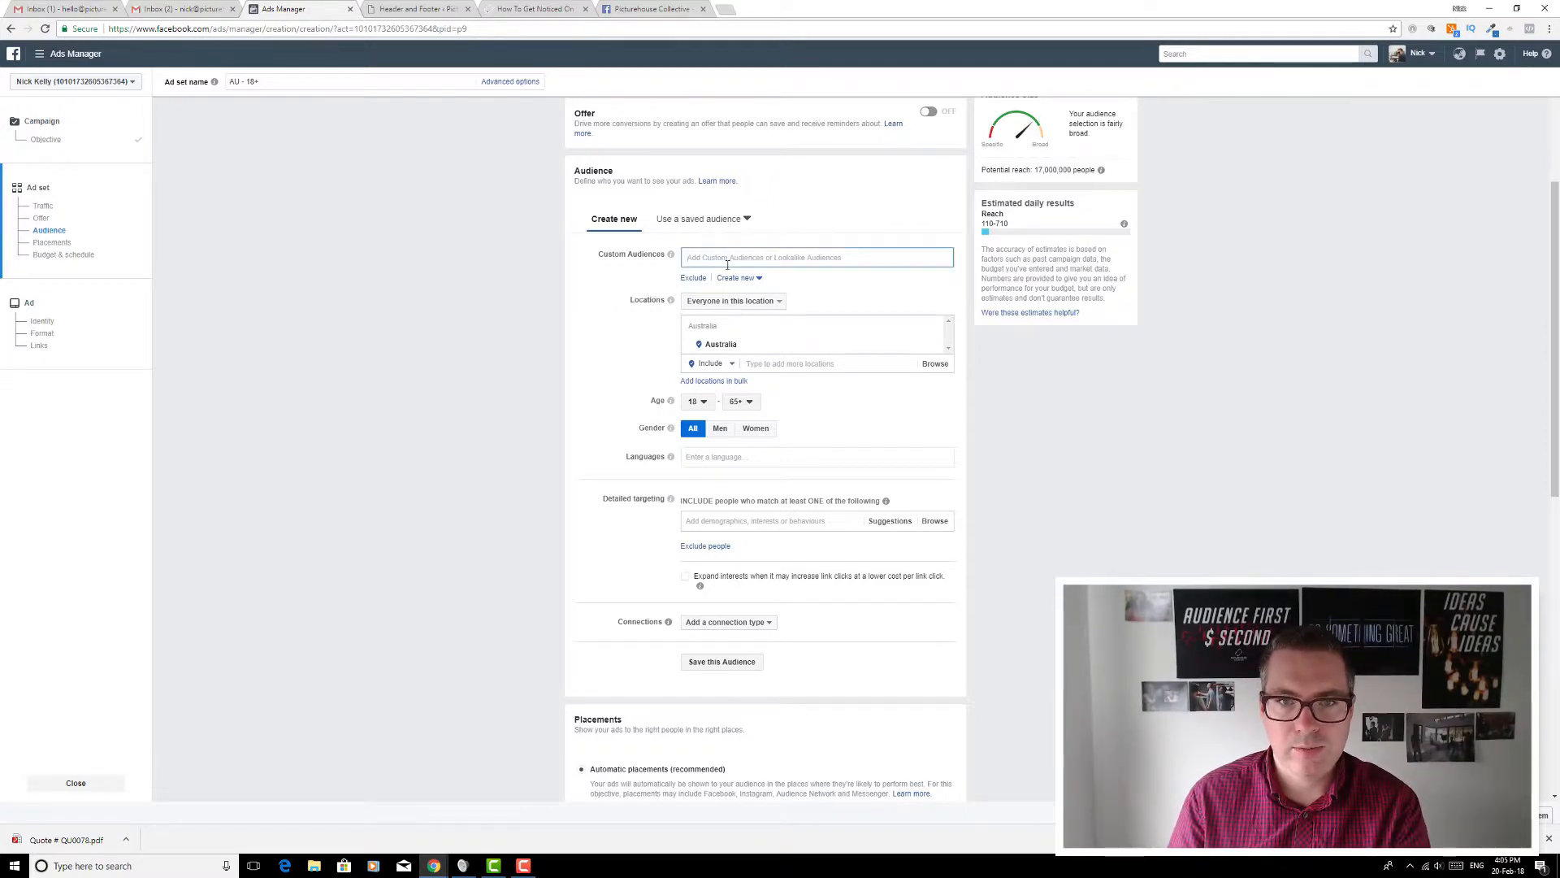
click(727, 219)
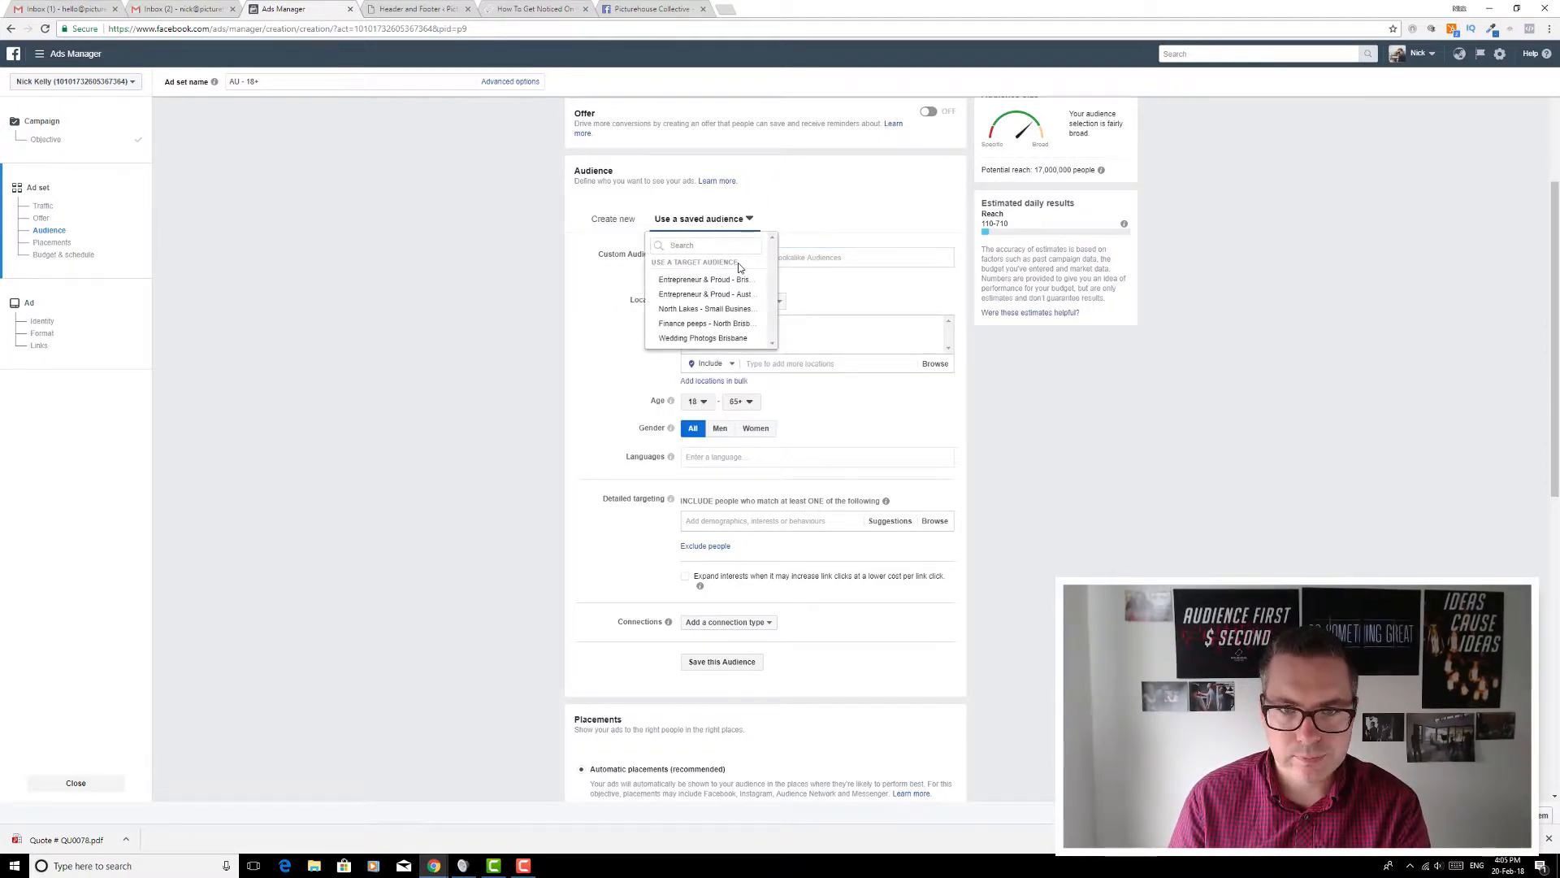
click(613, 228)
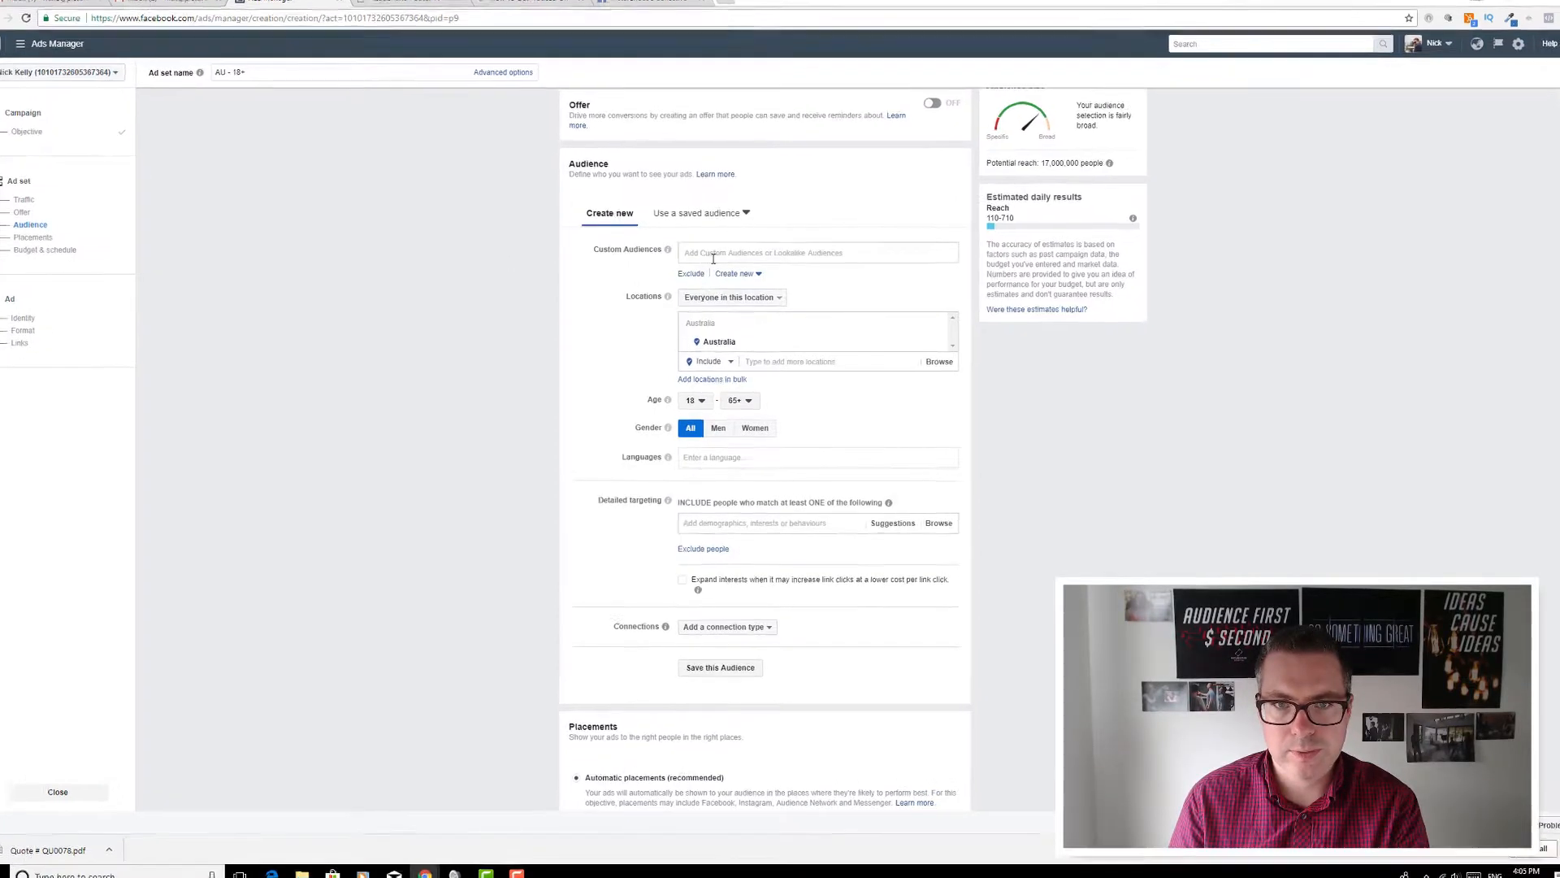
- Add Website Visitors as the custom audience for the ad set
click(724, 261)
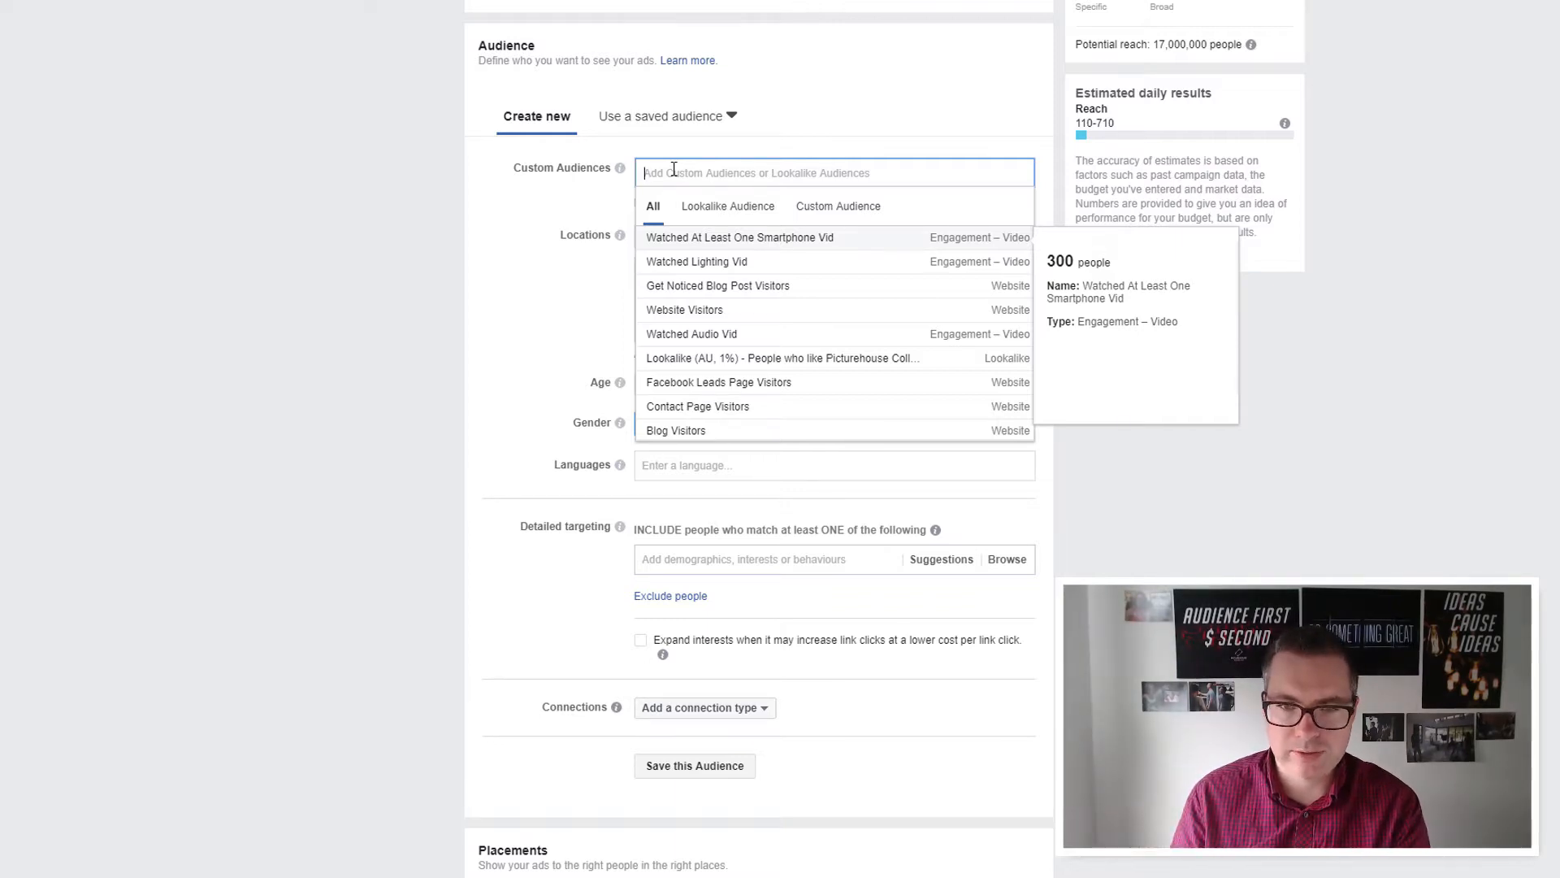
click(718, 310)
click(481, 243)
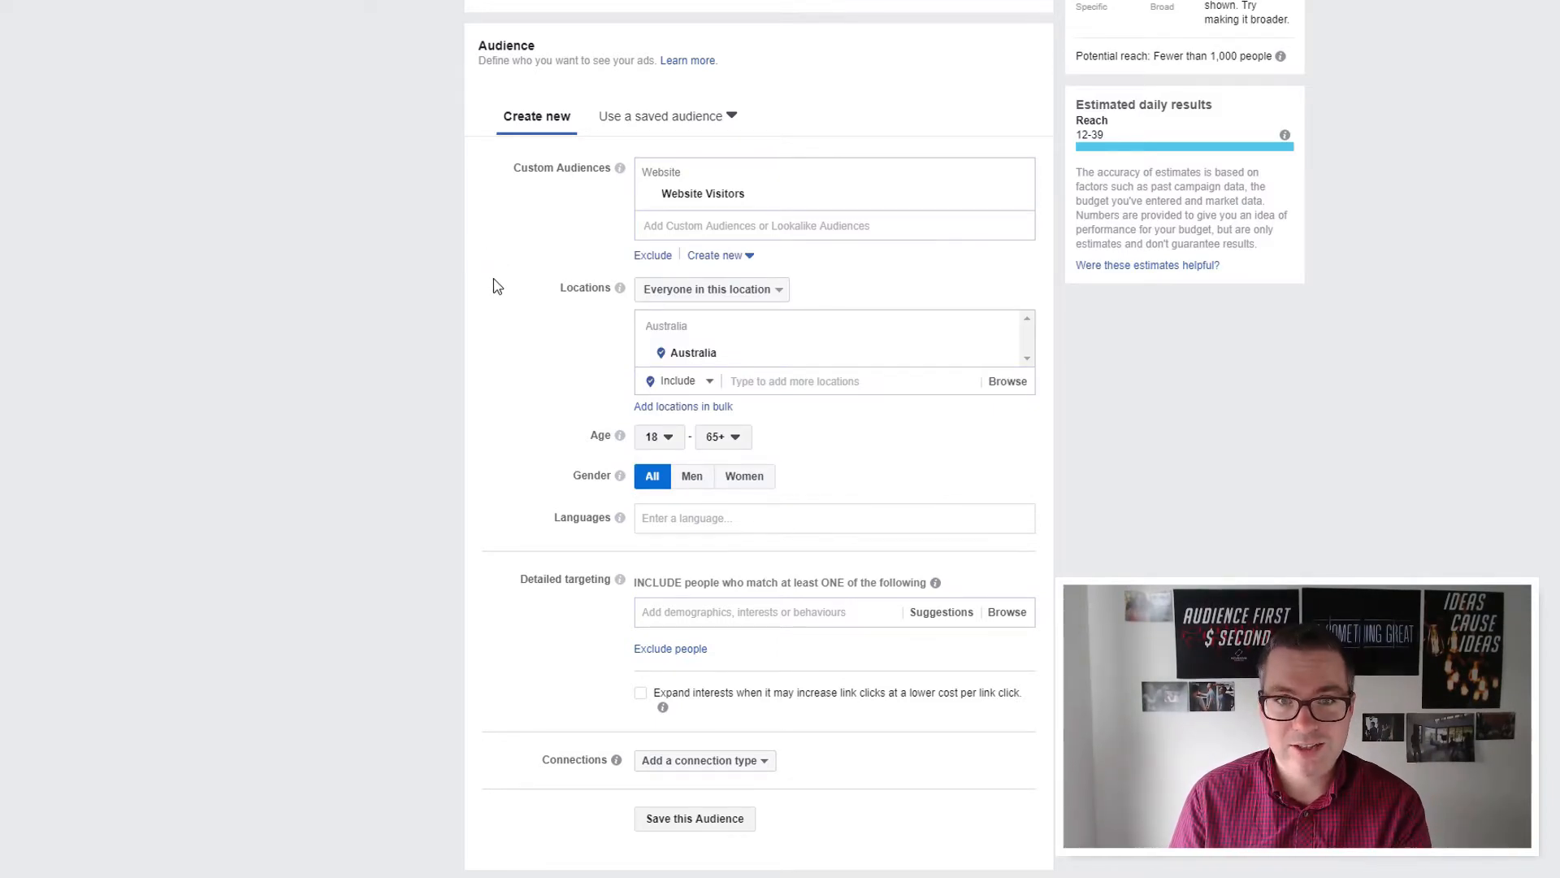
- Search the detailed targeting options for "social media" and leave the suggestions without adding any
scroll(491, 298, down, 2)
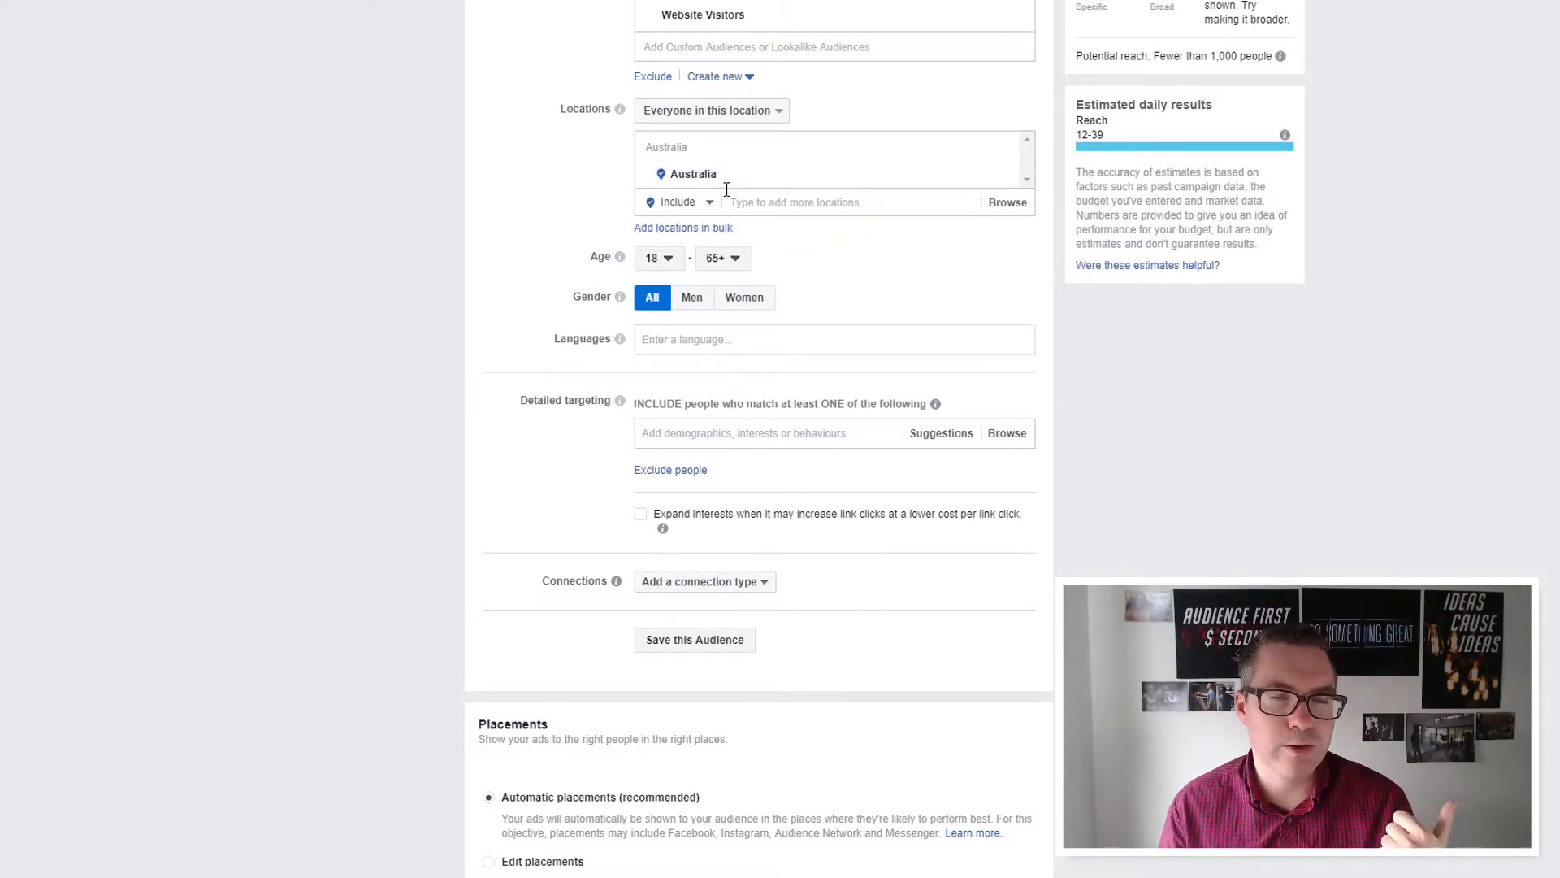
click(704, 433)
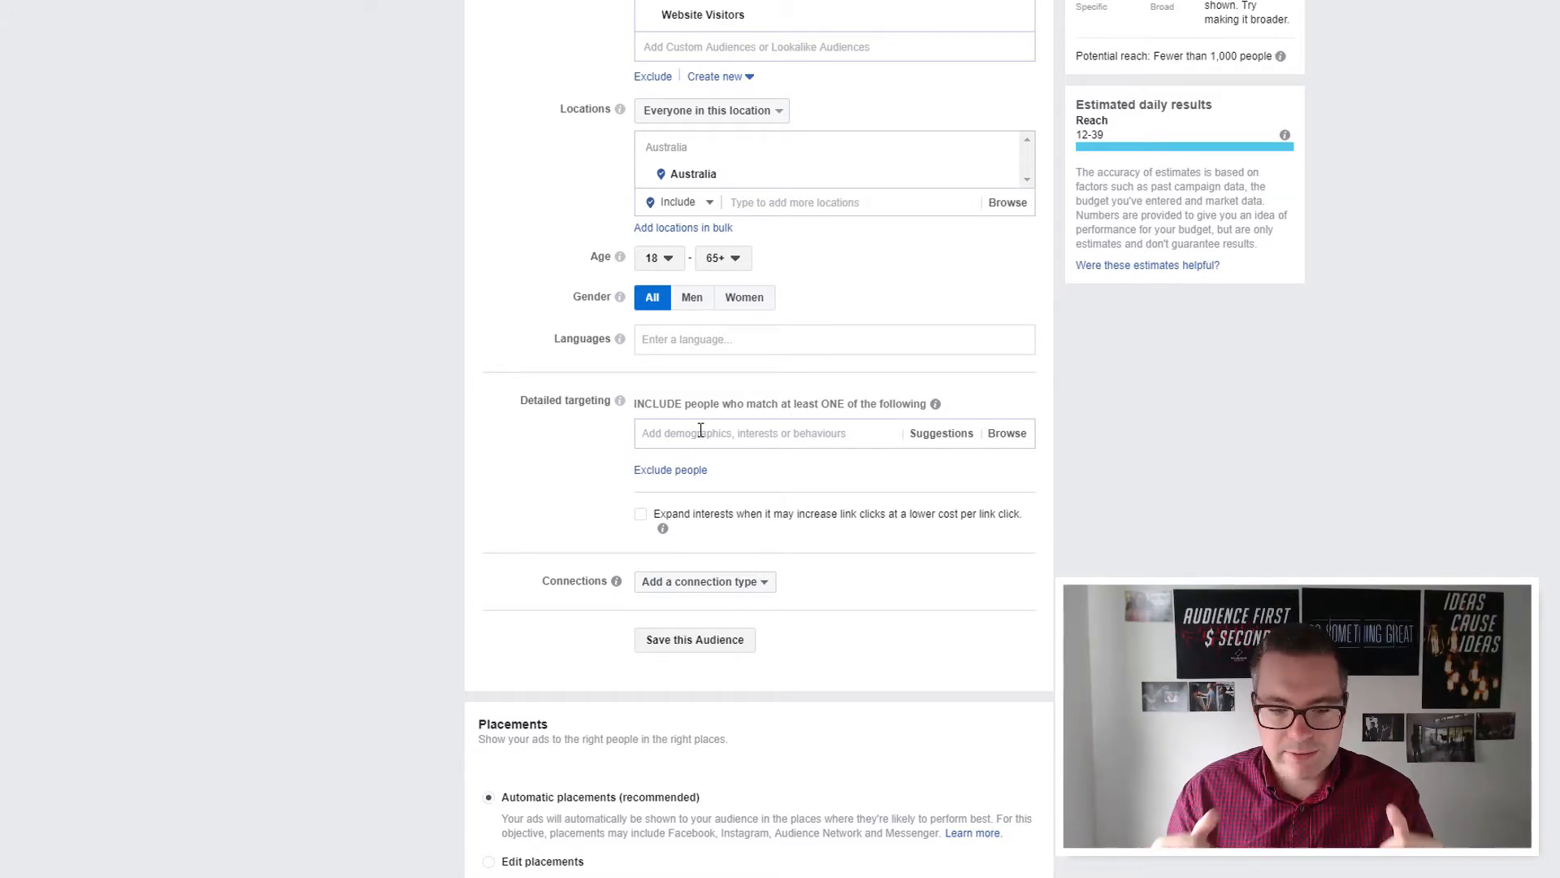
text(social media)
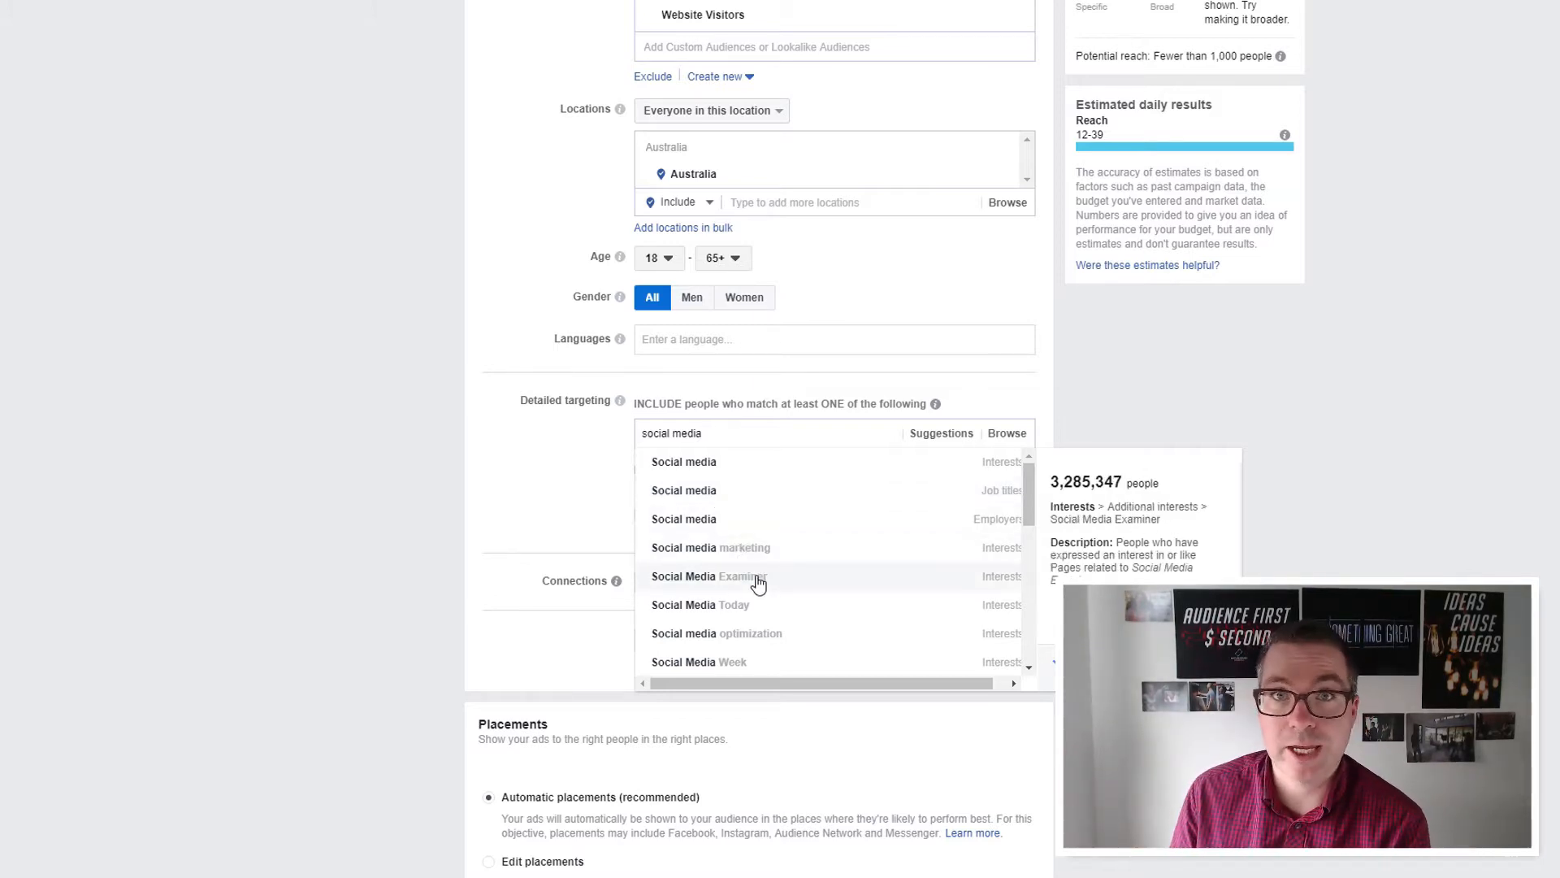
click(422, 520)
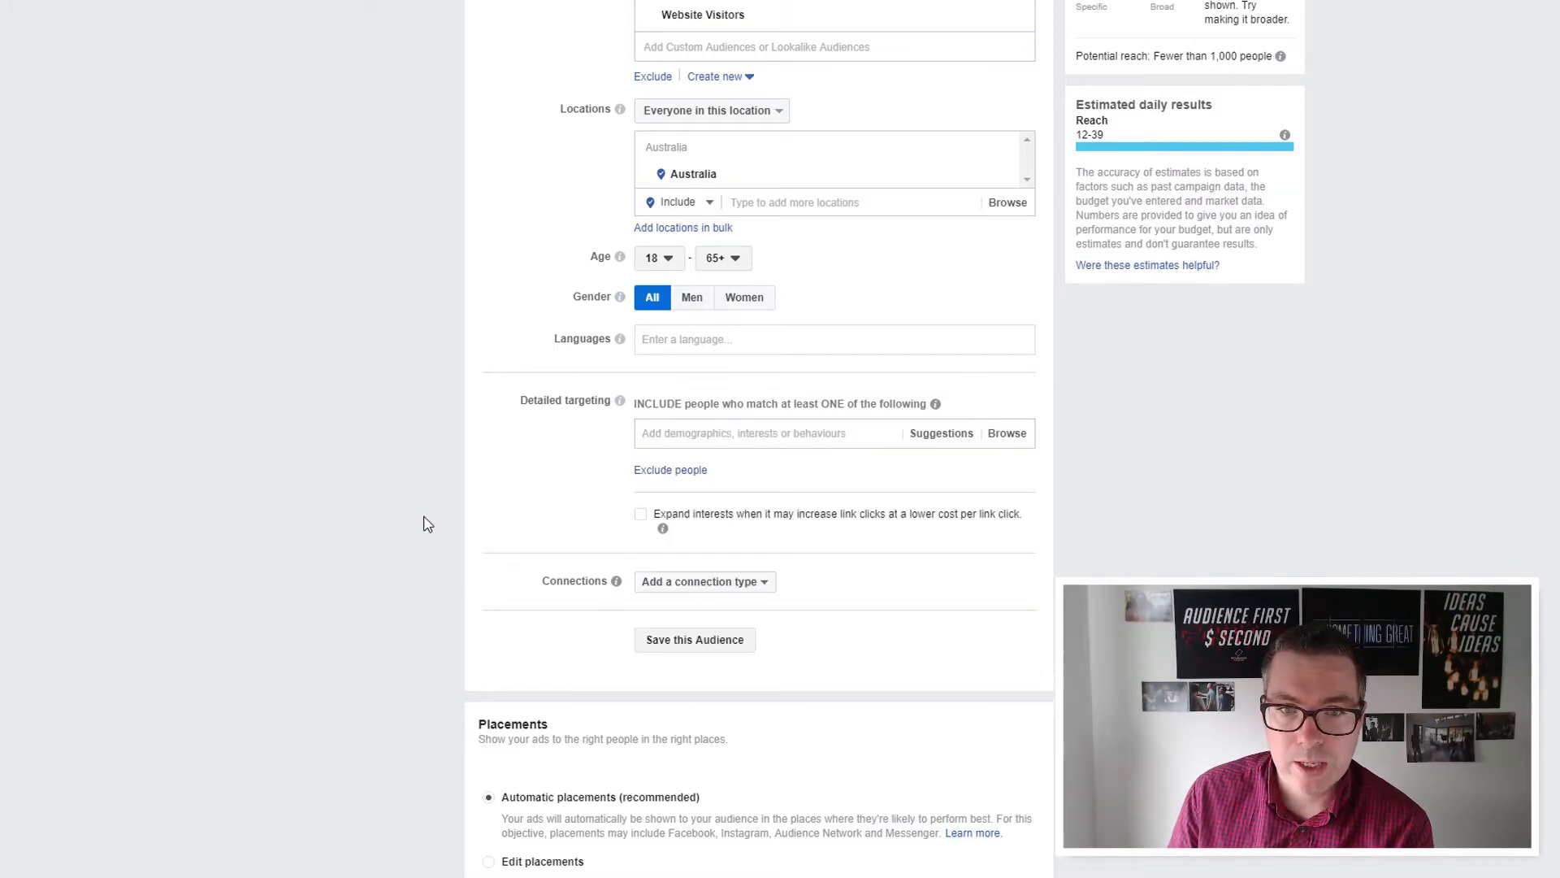
- Review the ad set's audience, placements, daily budget and schedule settings
scroll(446, 486, up, 4)
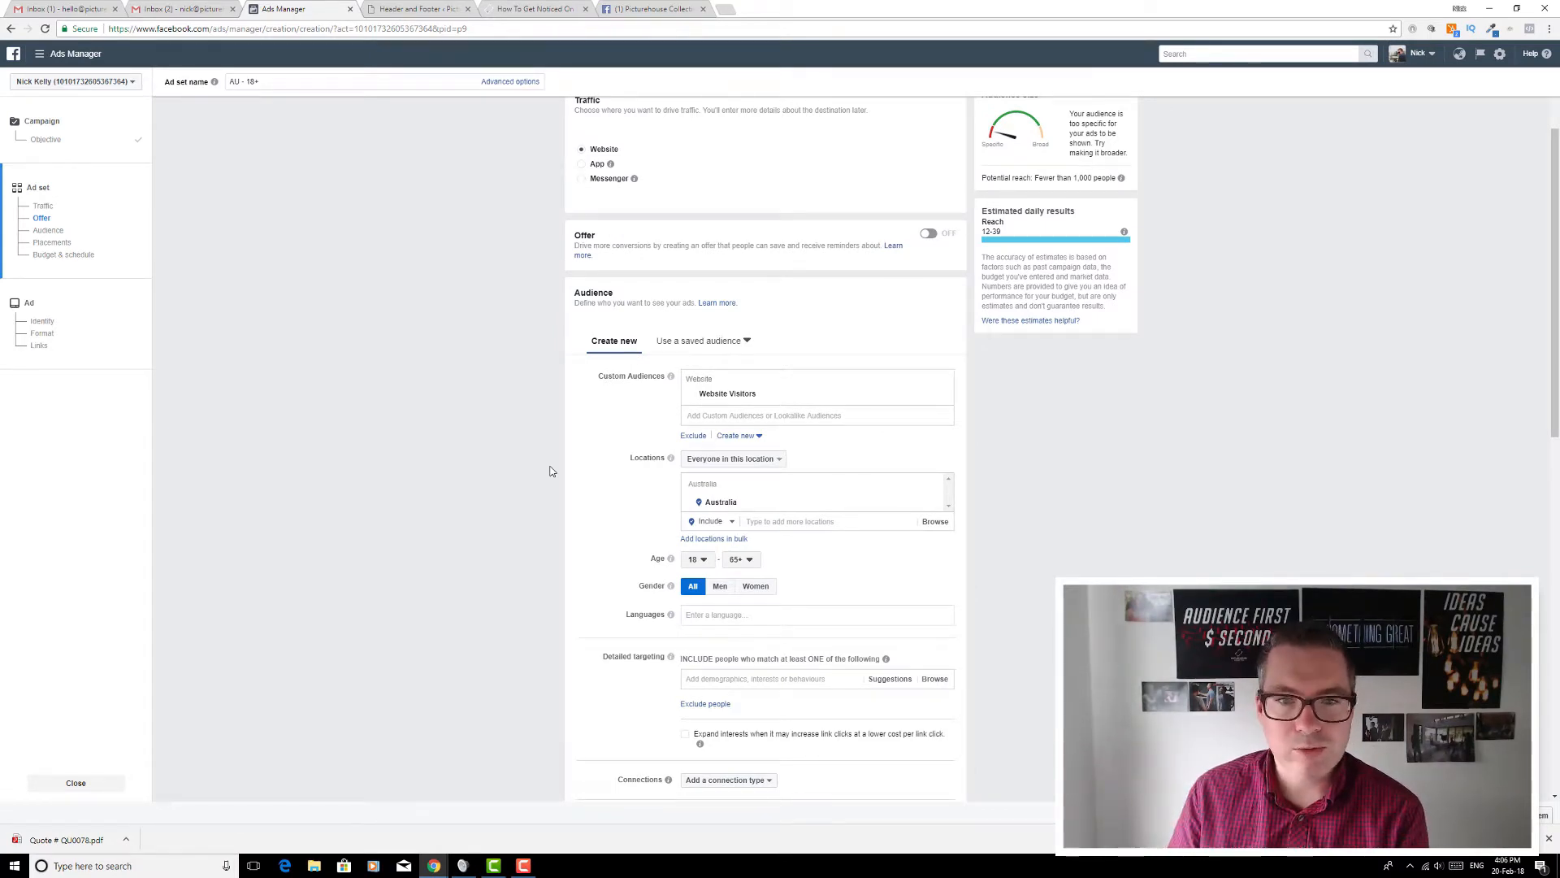
scroll(545, 481, down, 2)
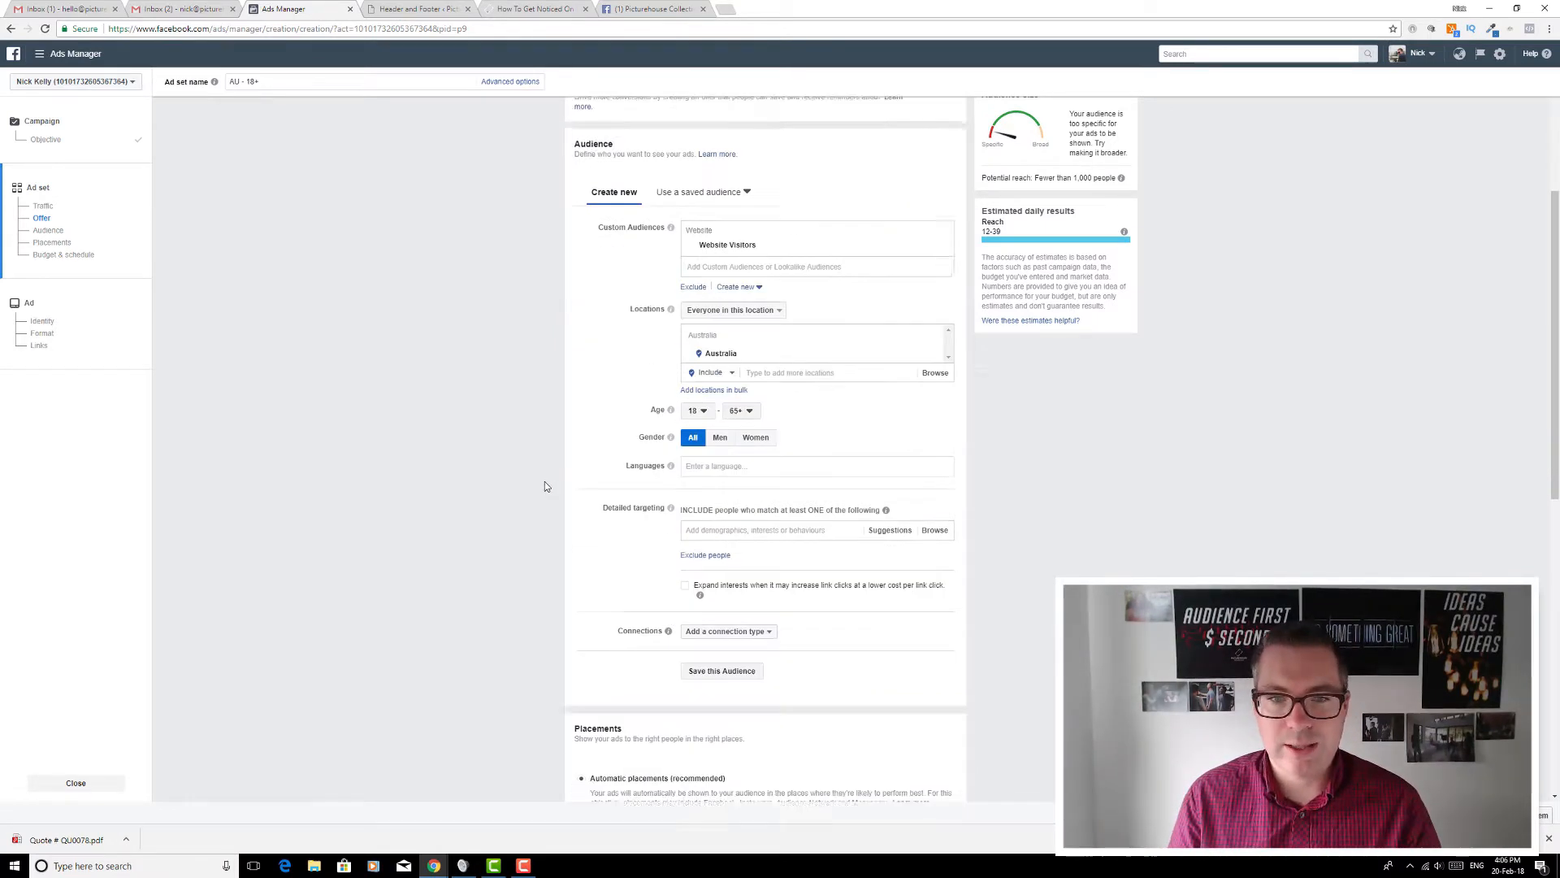
scroll(547, 487, down, 1)
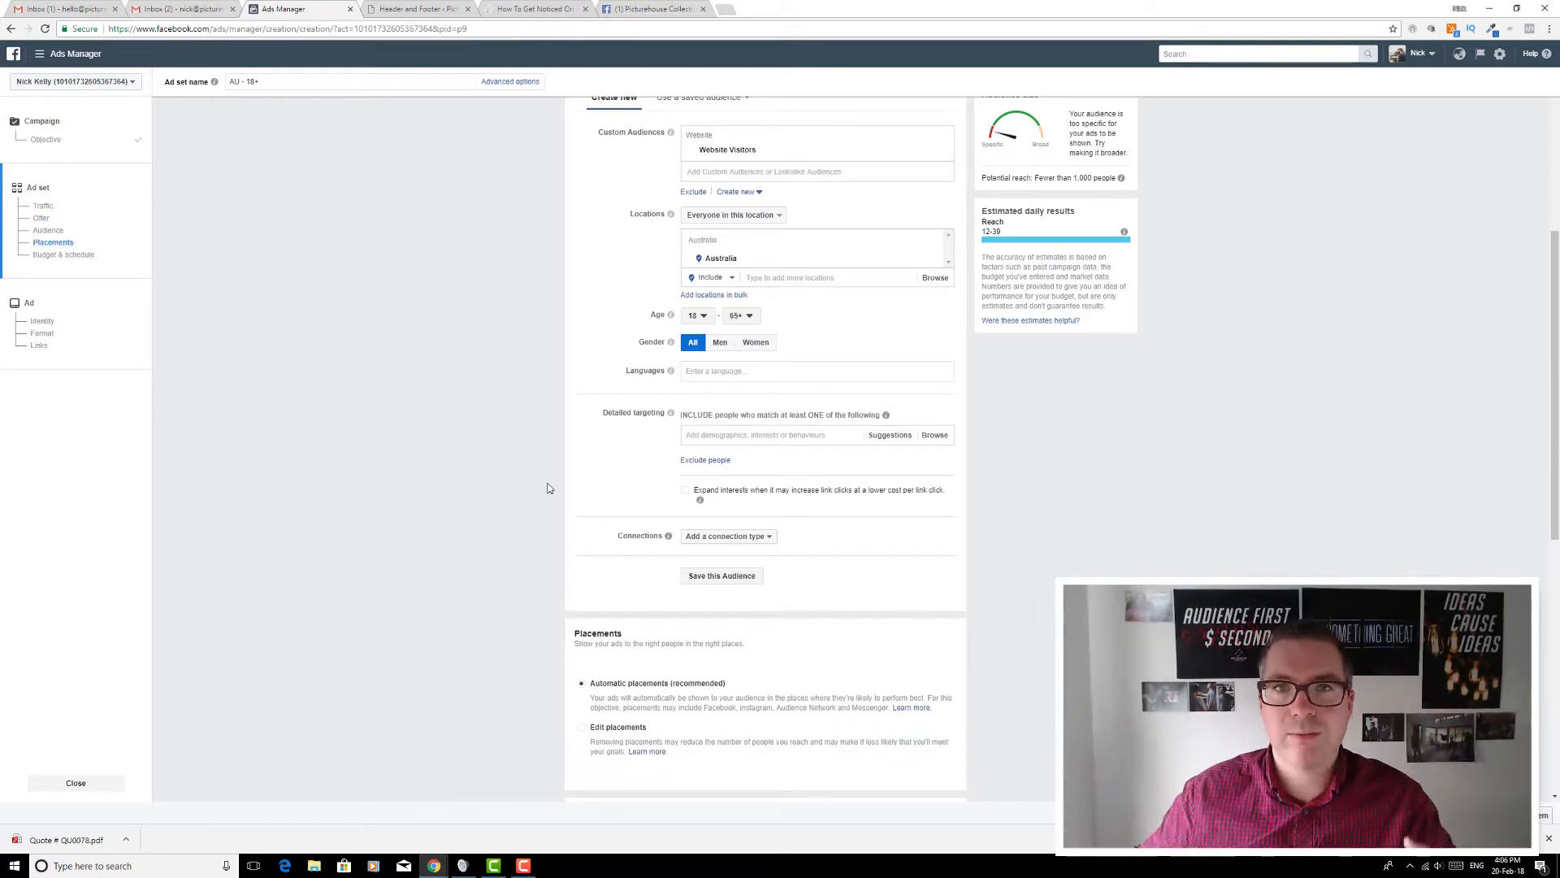
scroll(548, 488, down, 6)
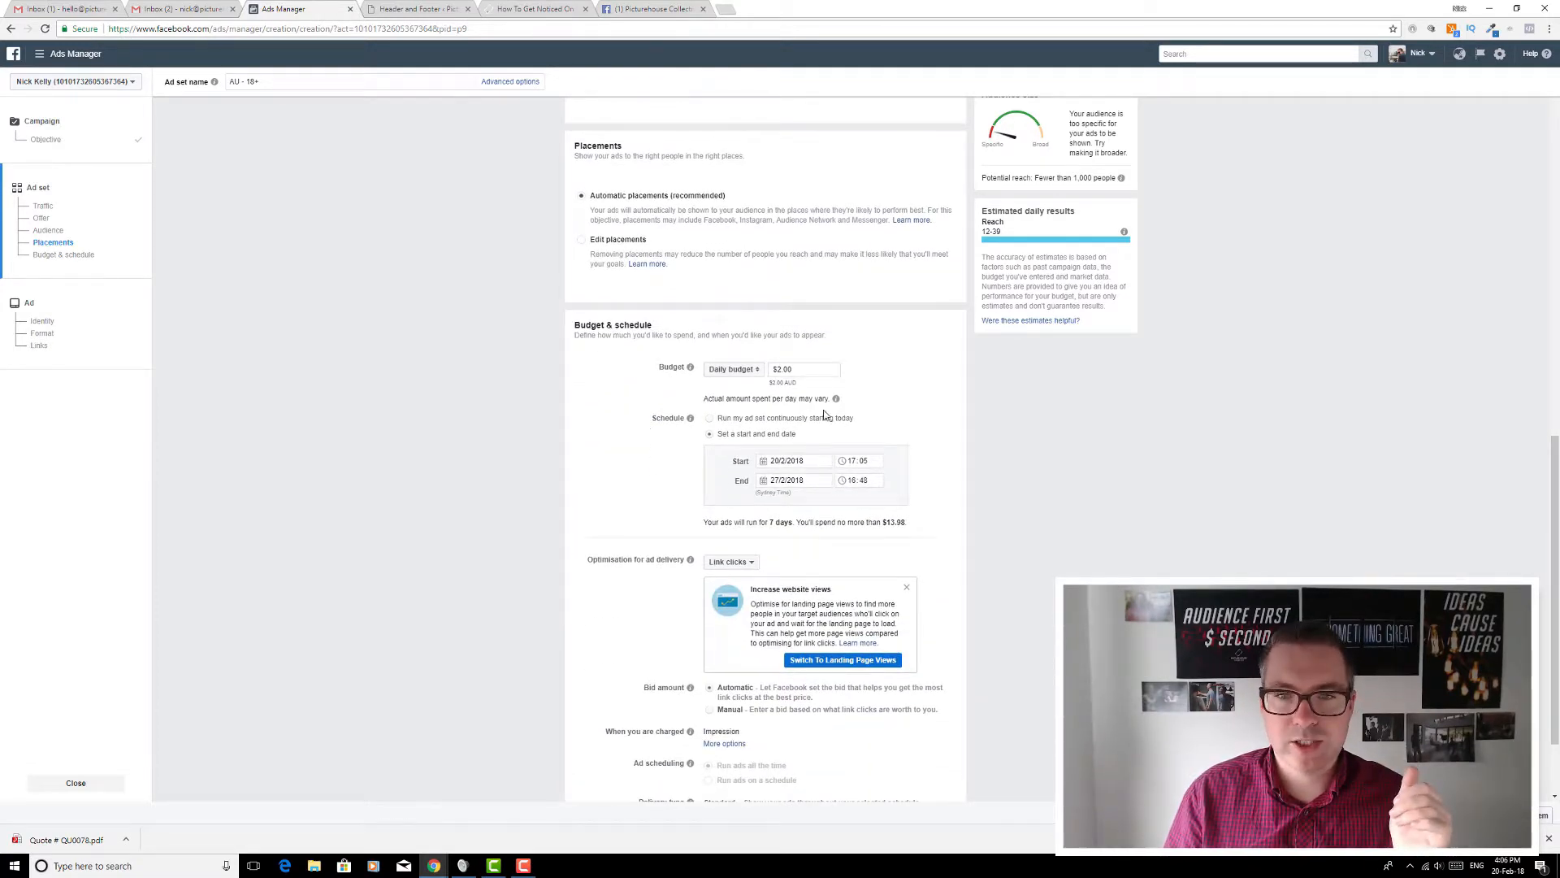
drag(813, 371, 771, 371)
click(888, 424)
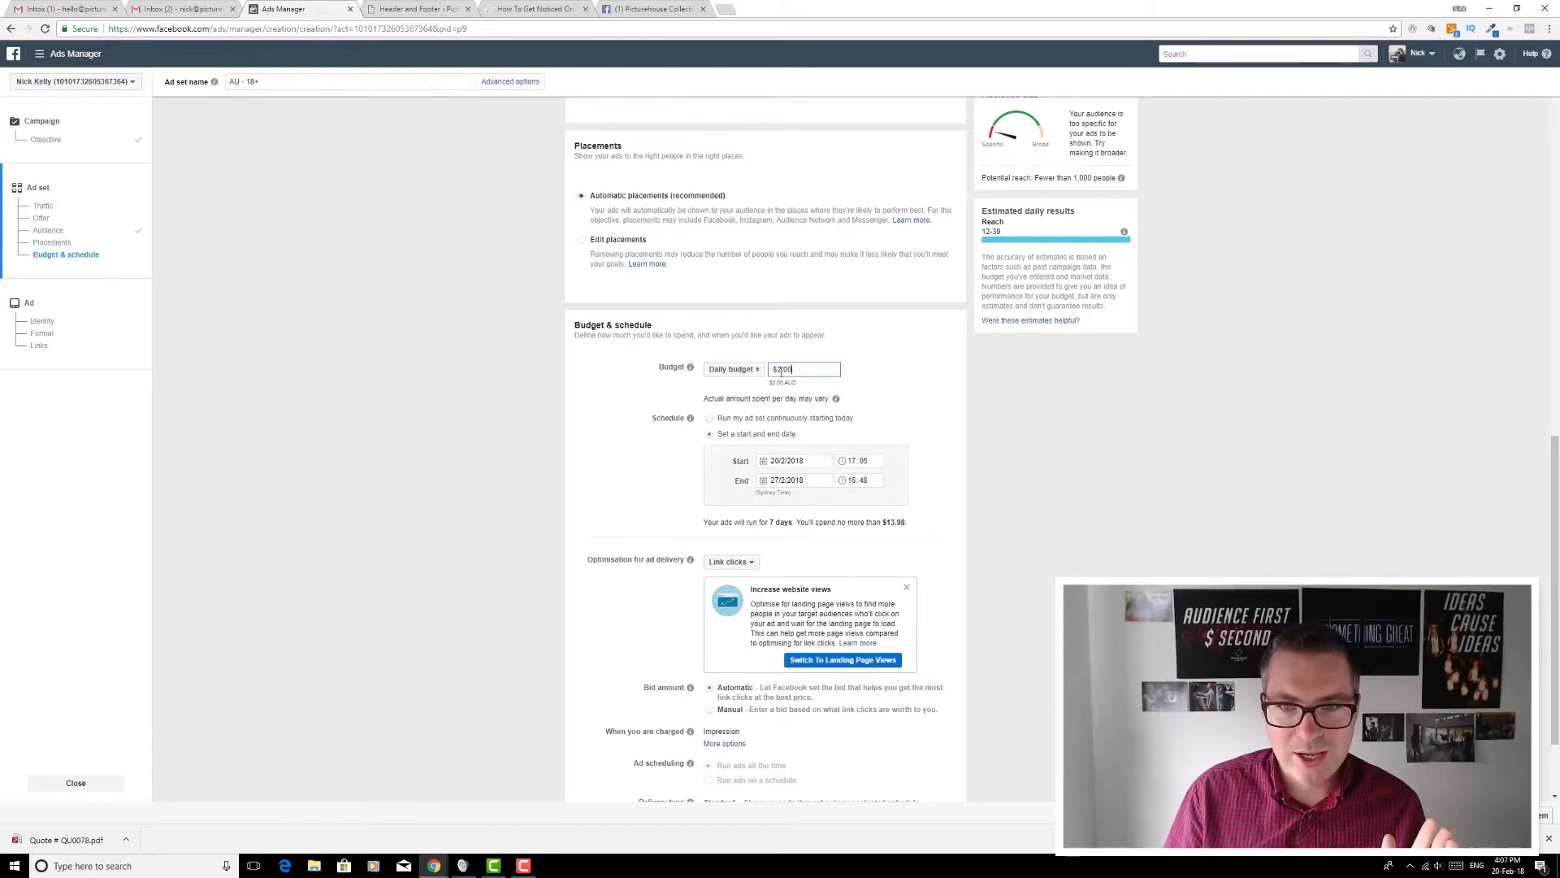
- Open the Ads Manager campaign overview in a separate browser tab
right_click(87, 54)
click(248, 168)
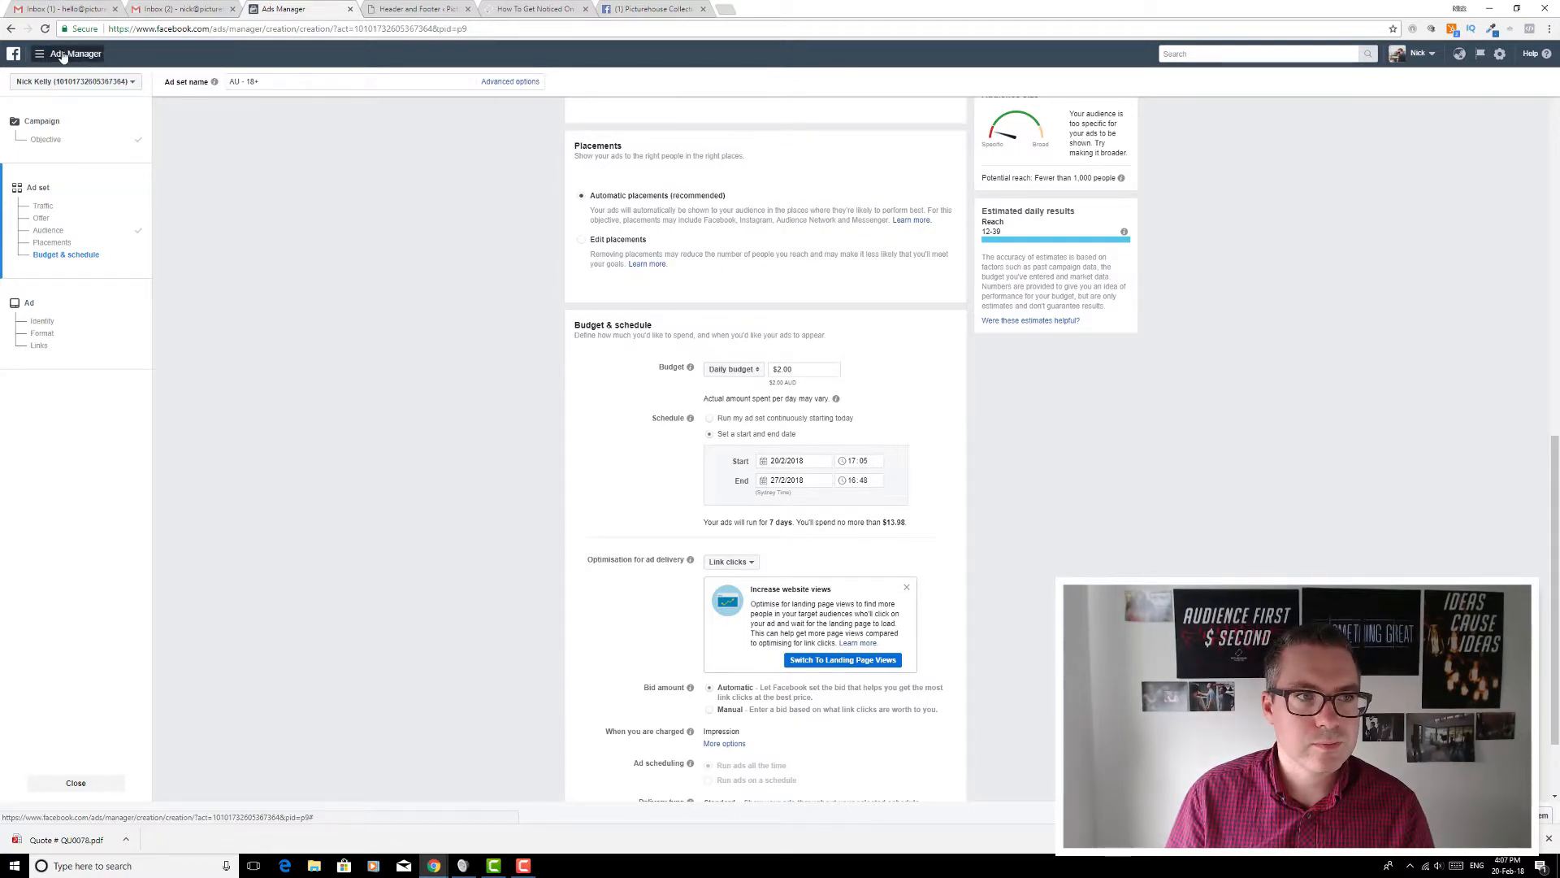
click(65, 54)
right_click(34, 185)
click(57, 195)
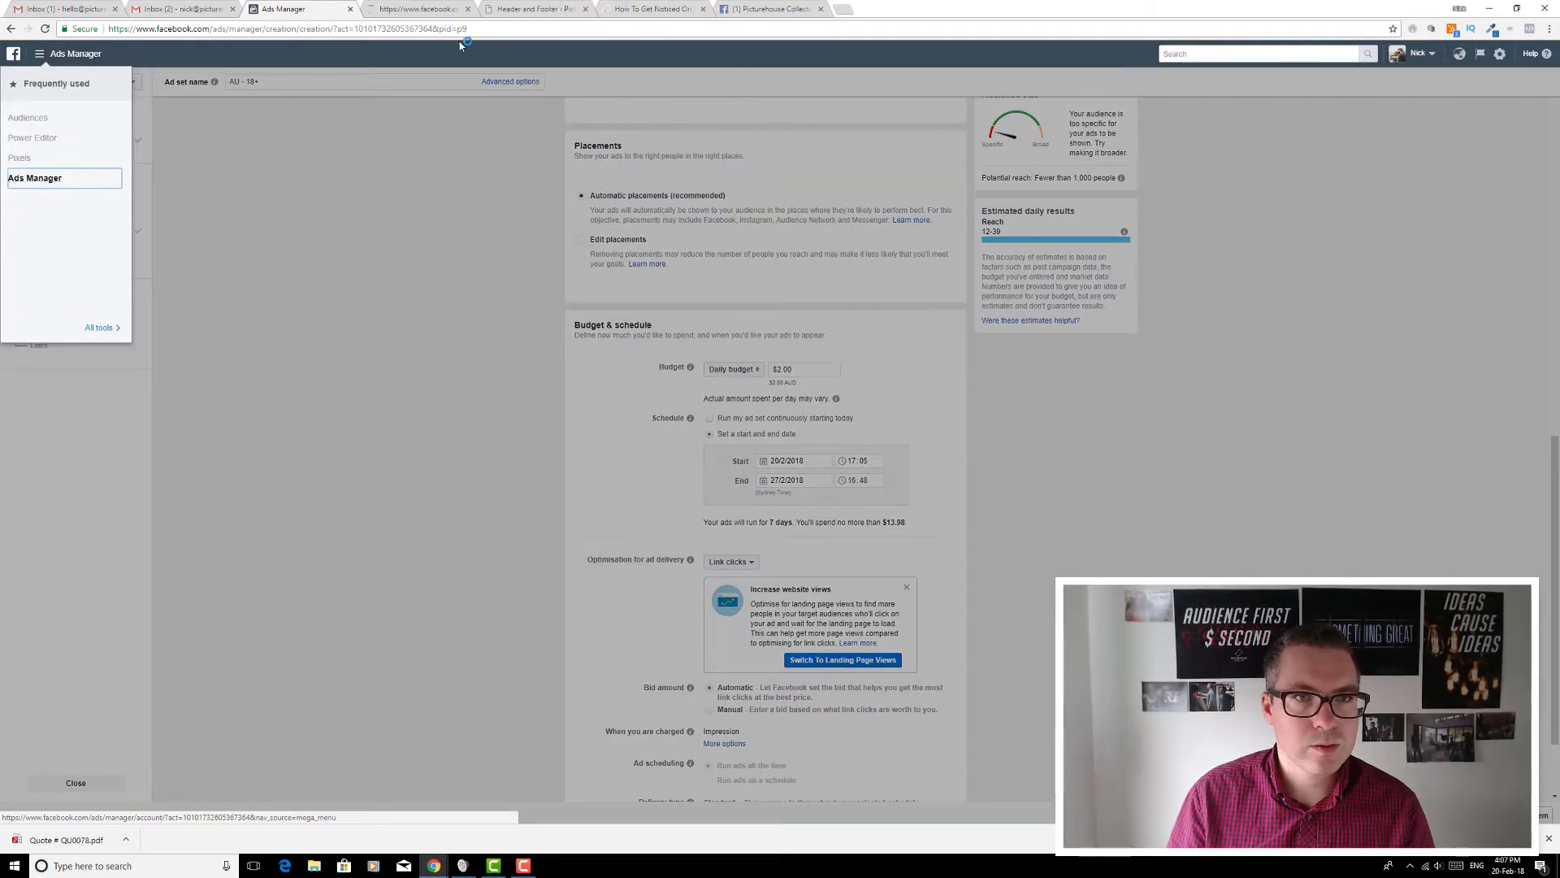
click(411, 10)
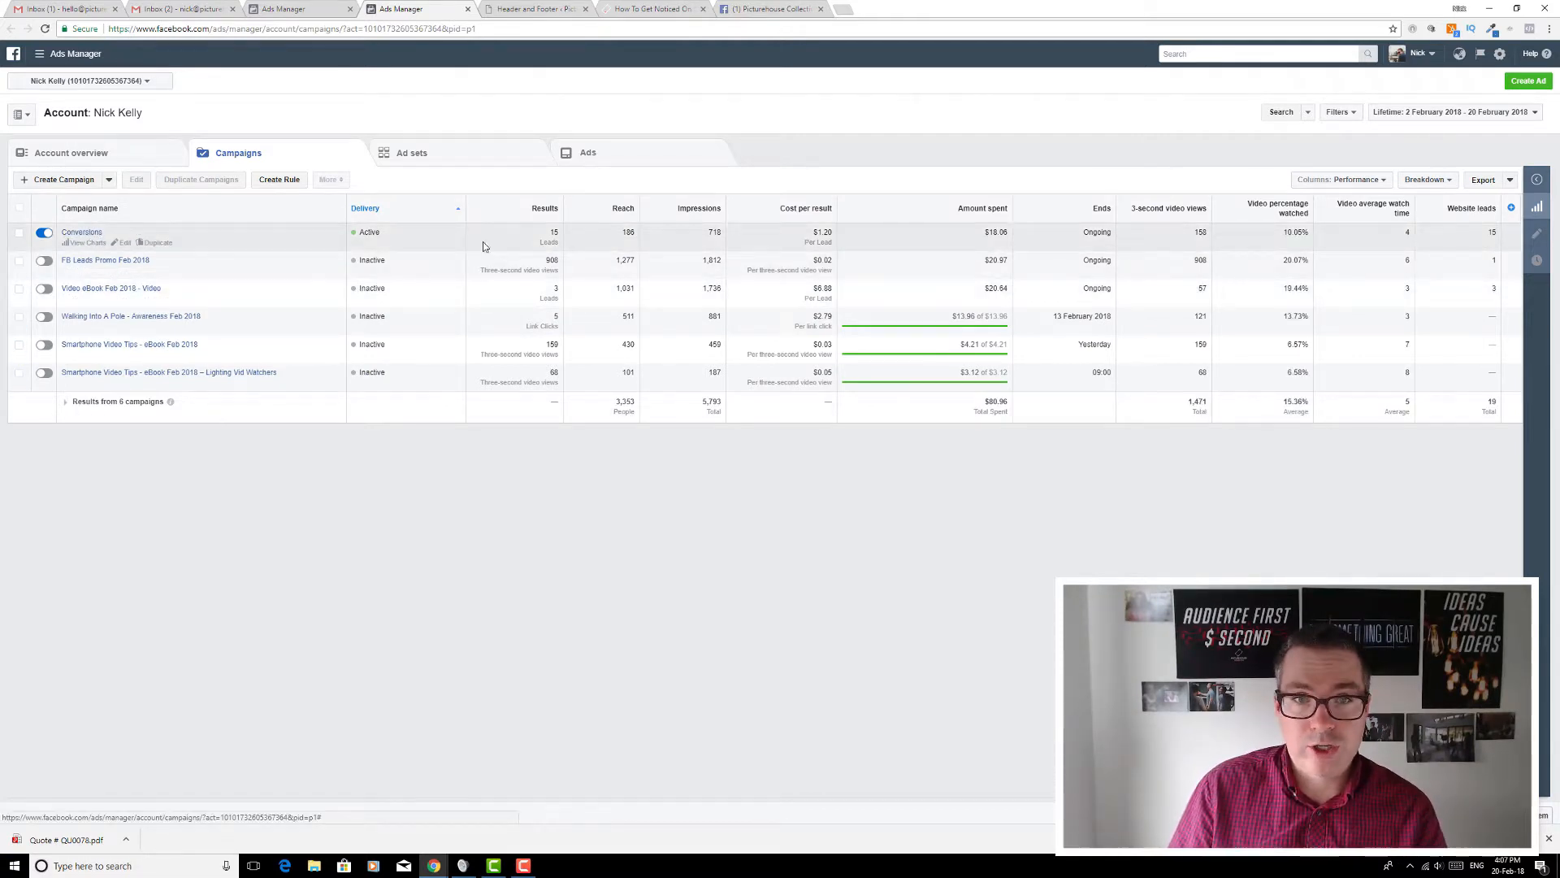
- Examine the Conversions campaign's results, cost per result and amount spent
drag(528, 236, 592, 234)
drag(827, 234, 1024, 240)
click(886, 186)
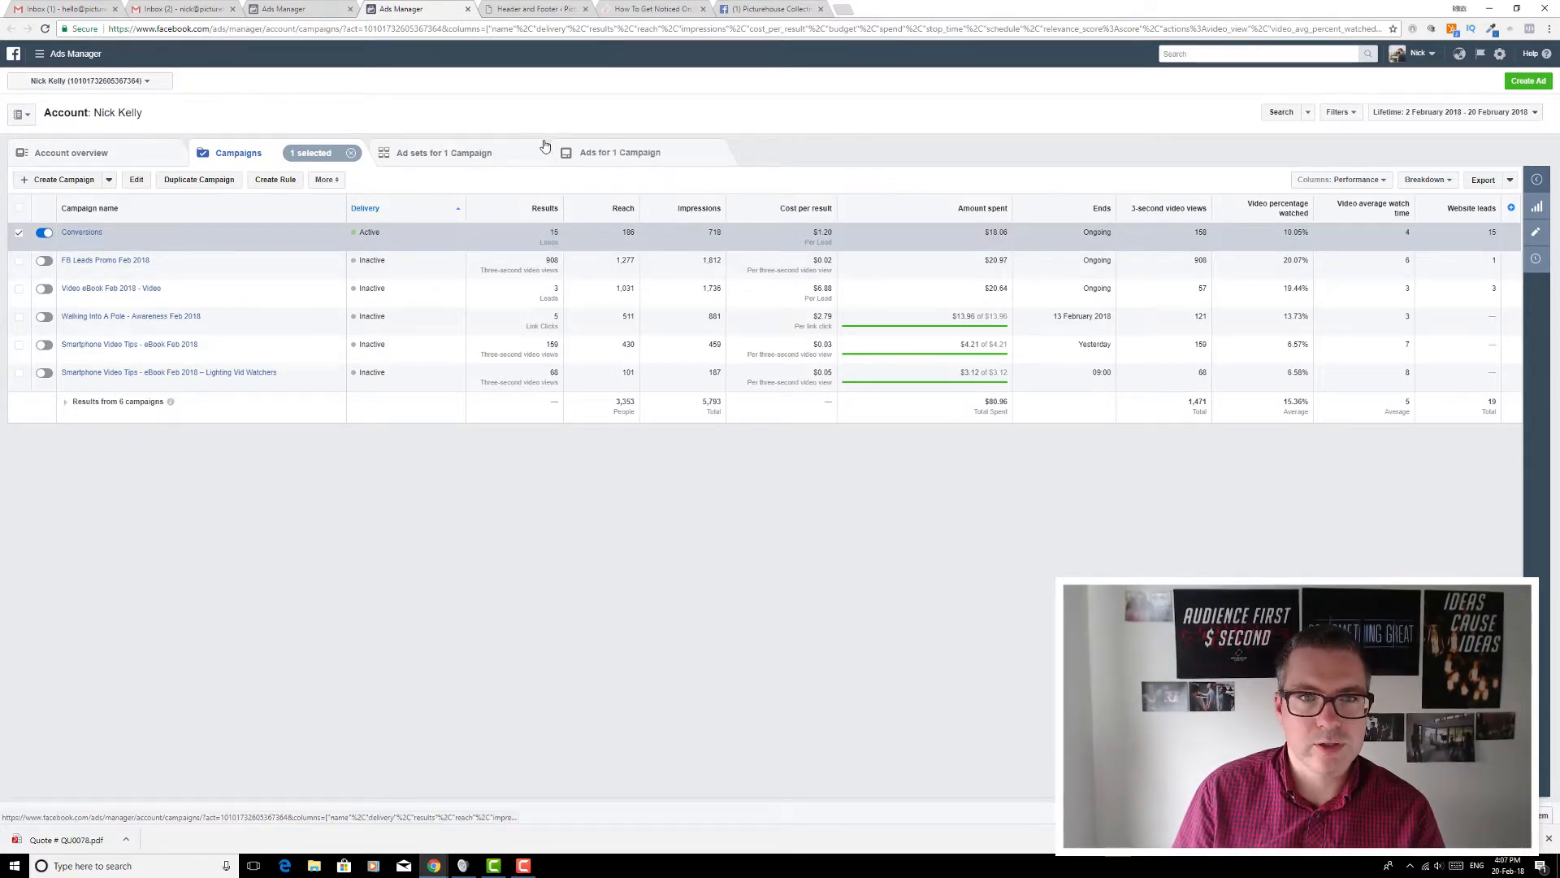
- Return to the ad set draft, check its budget and schedule, and continue to the ad setup
click(768, 9)
click(650, 9)
click(419, 9)
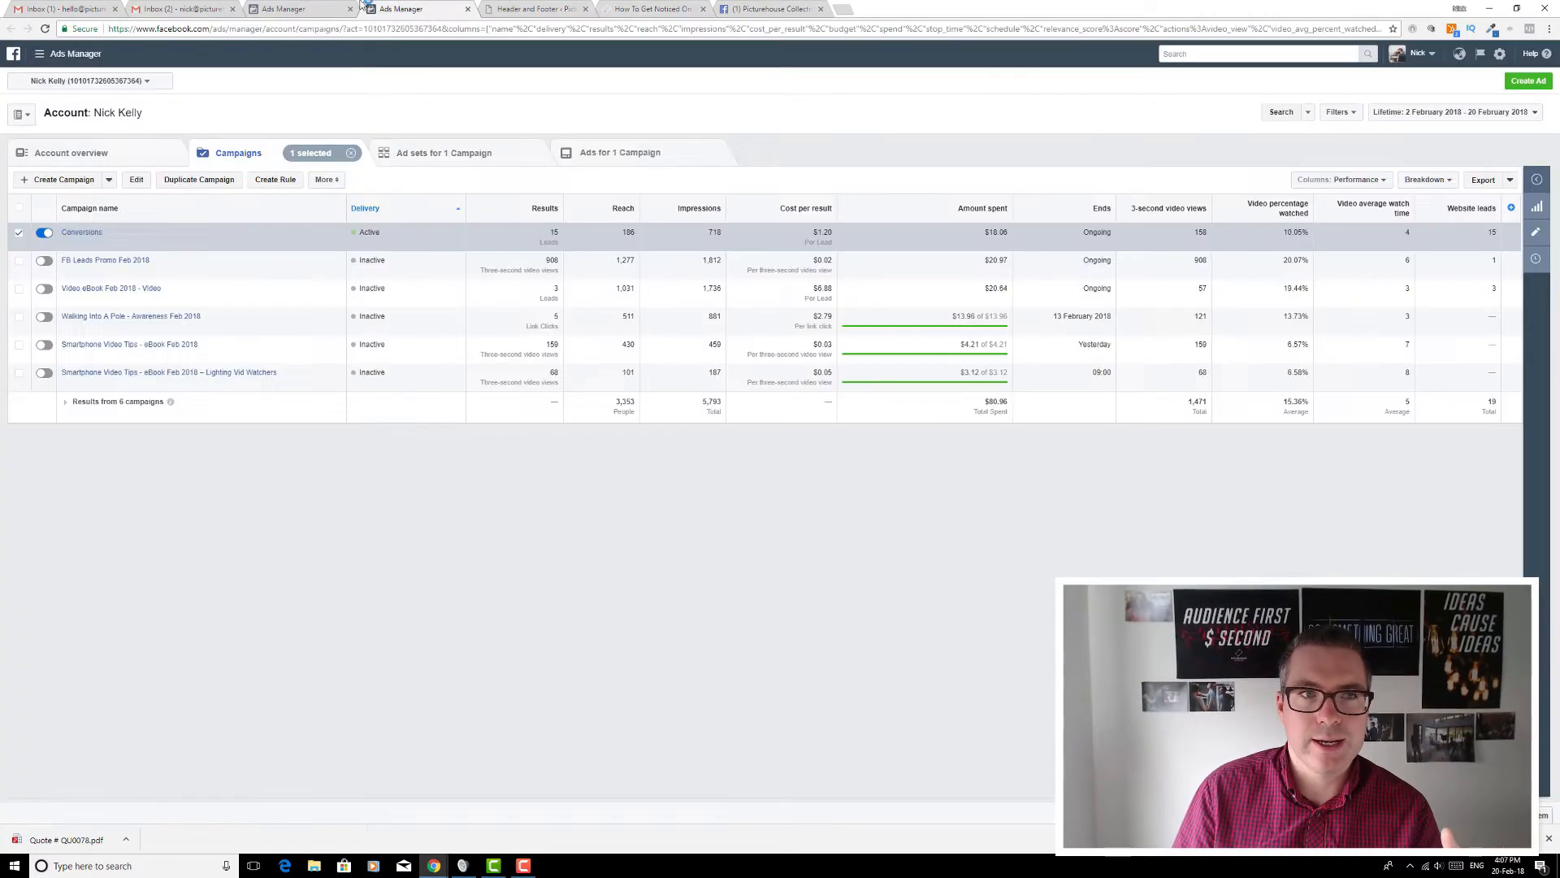
click(300, 9)
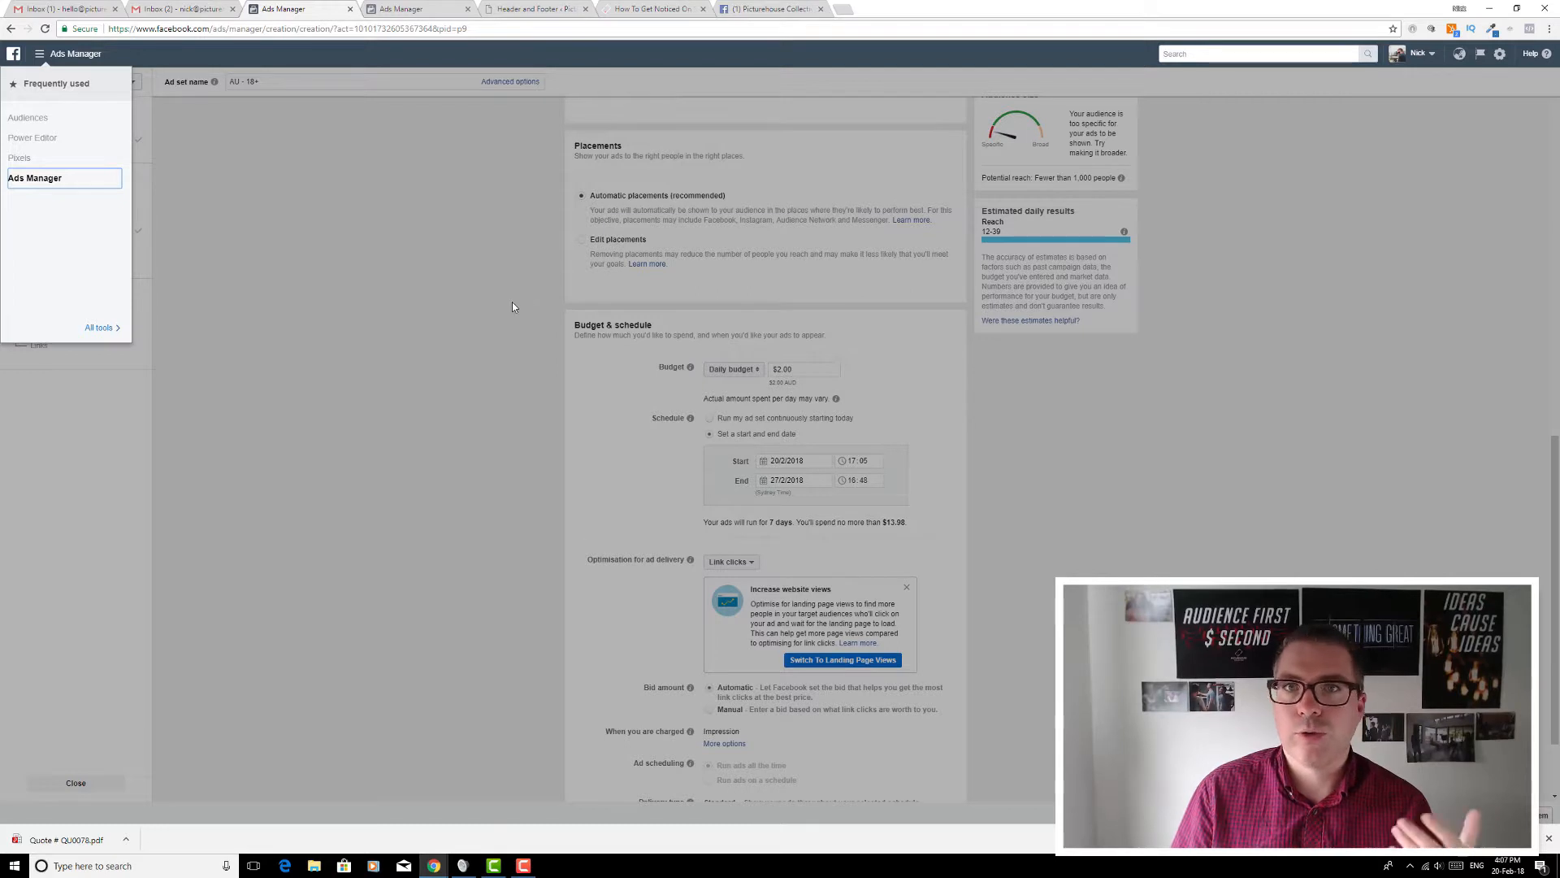
click(408, 319)
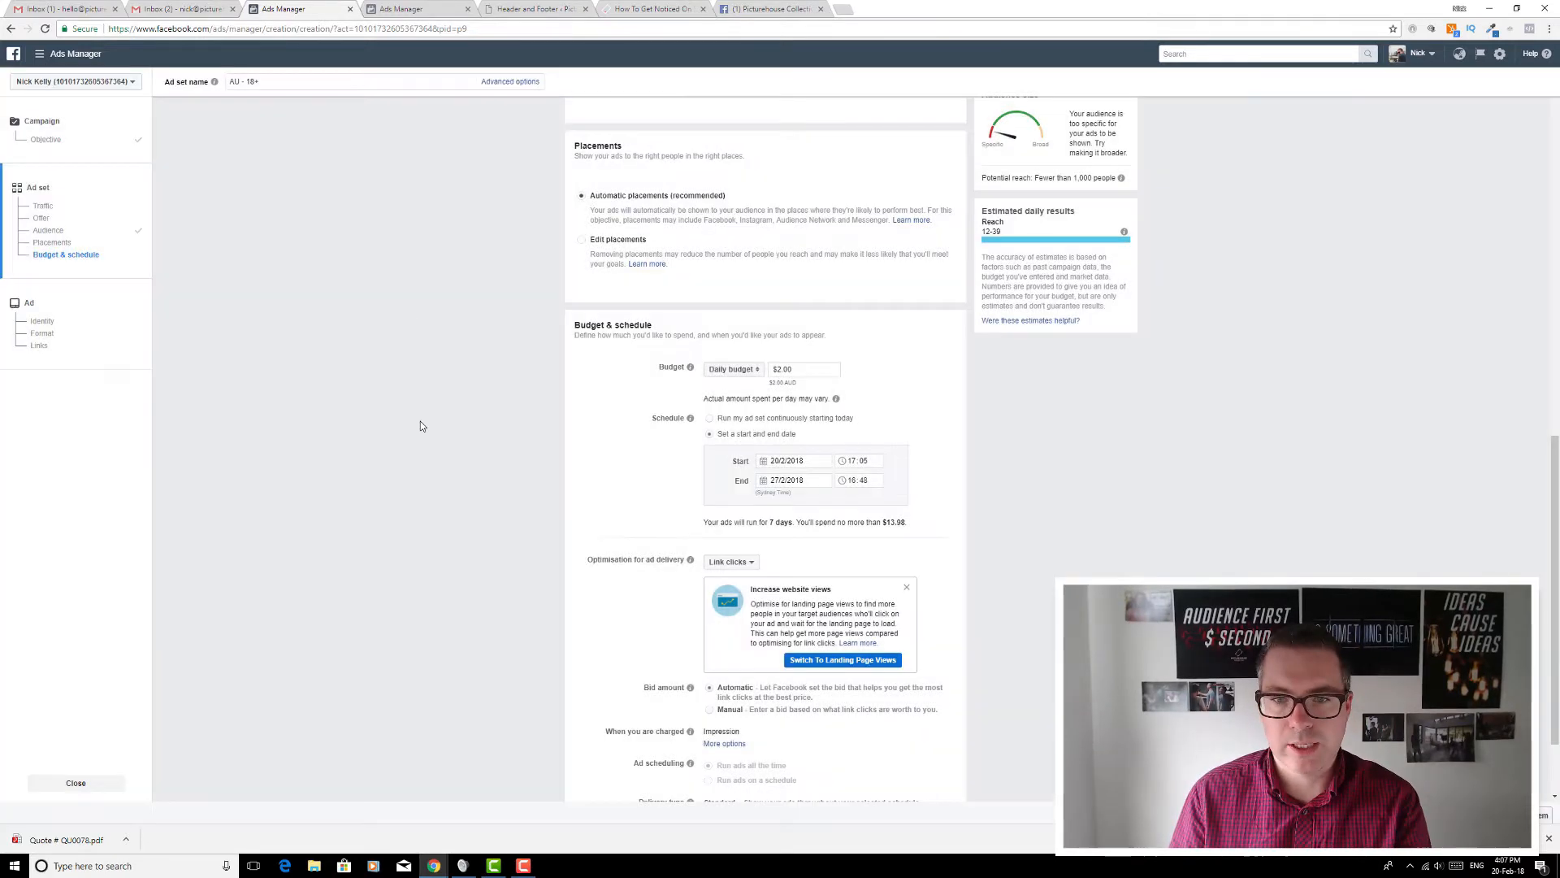
scroll(443, 425, down, 1)
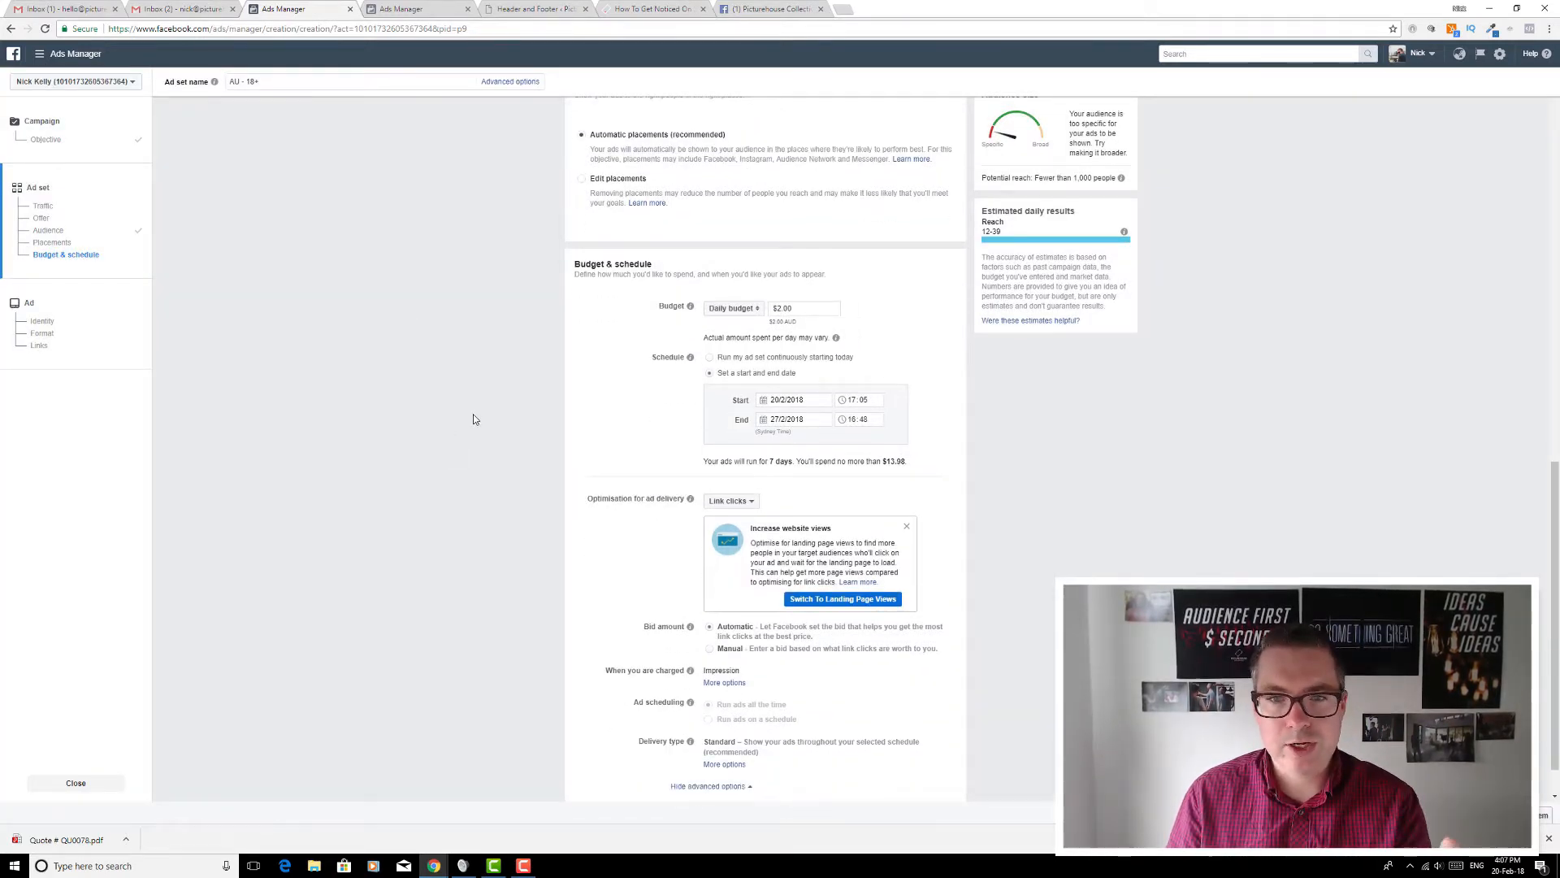
scroll(475, 419, down, 1)
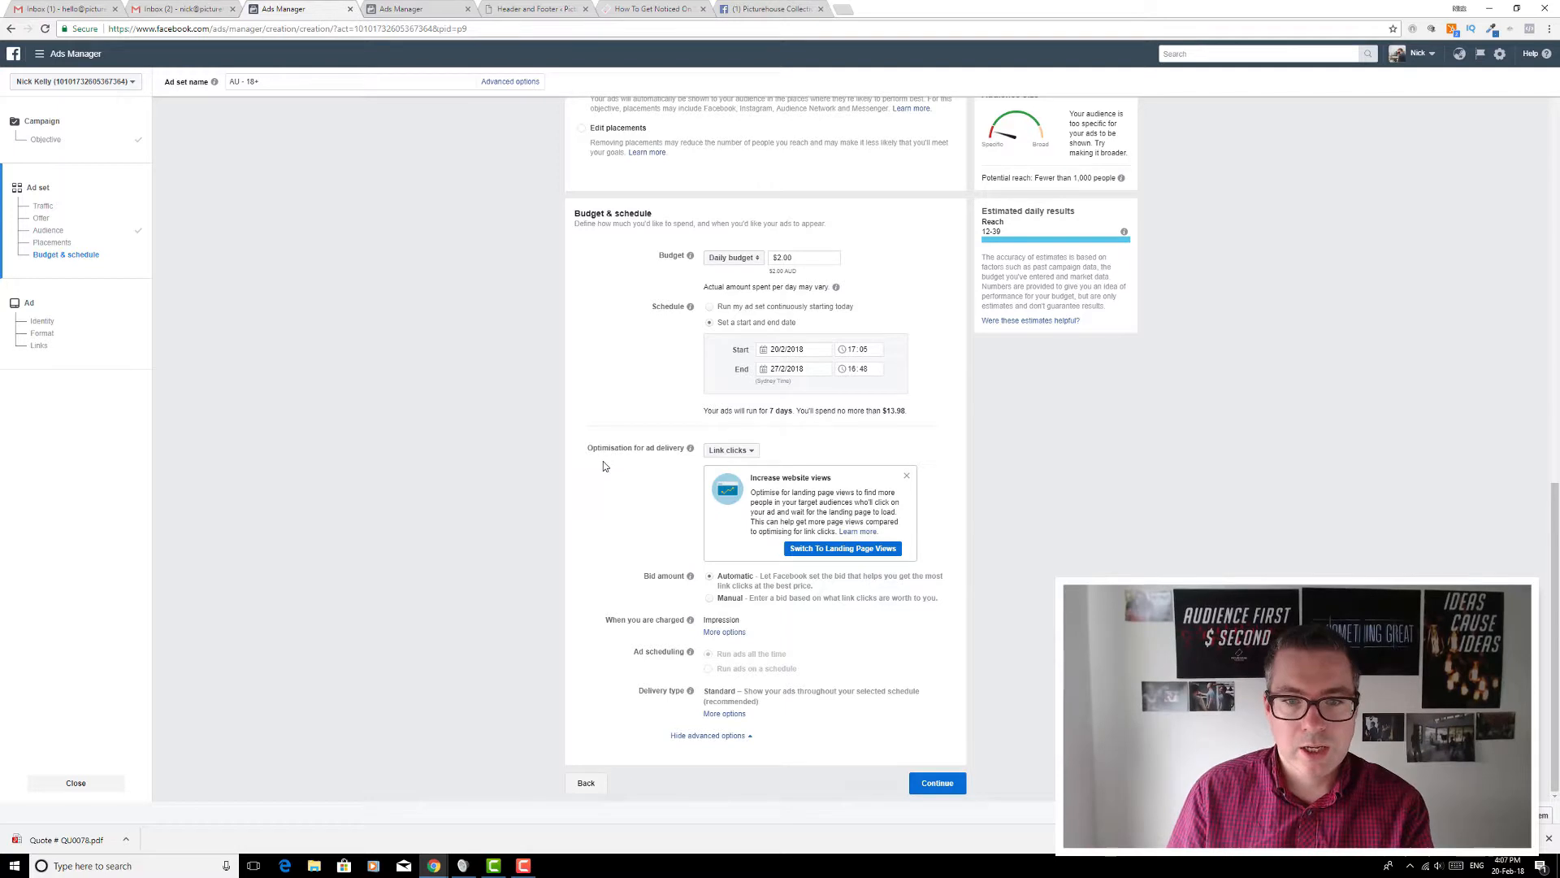
click(938, 783)
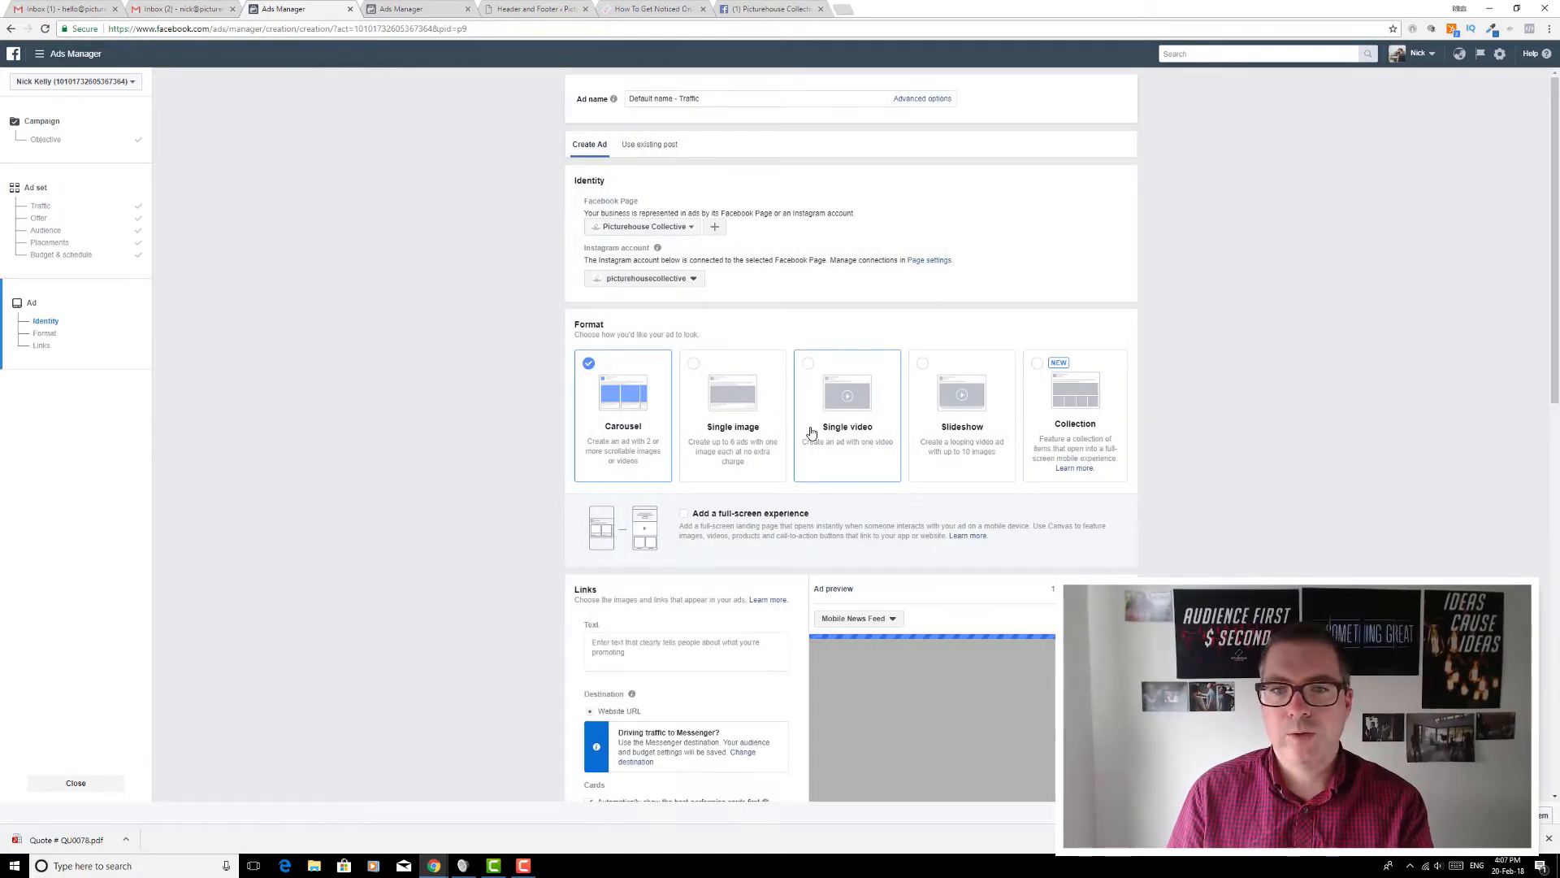
- Choose the Single video format and select the library video starting "Do you struggle to stand out and g..."
click(722, 430)
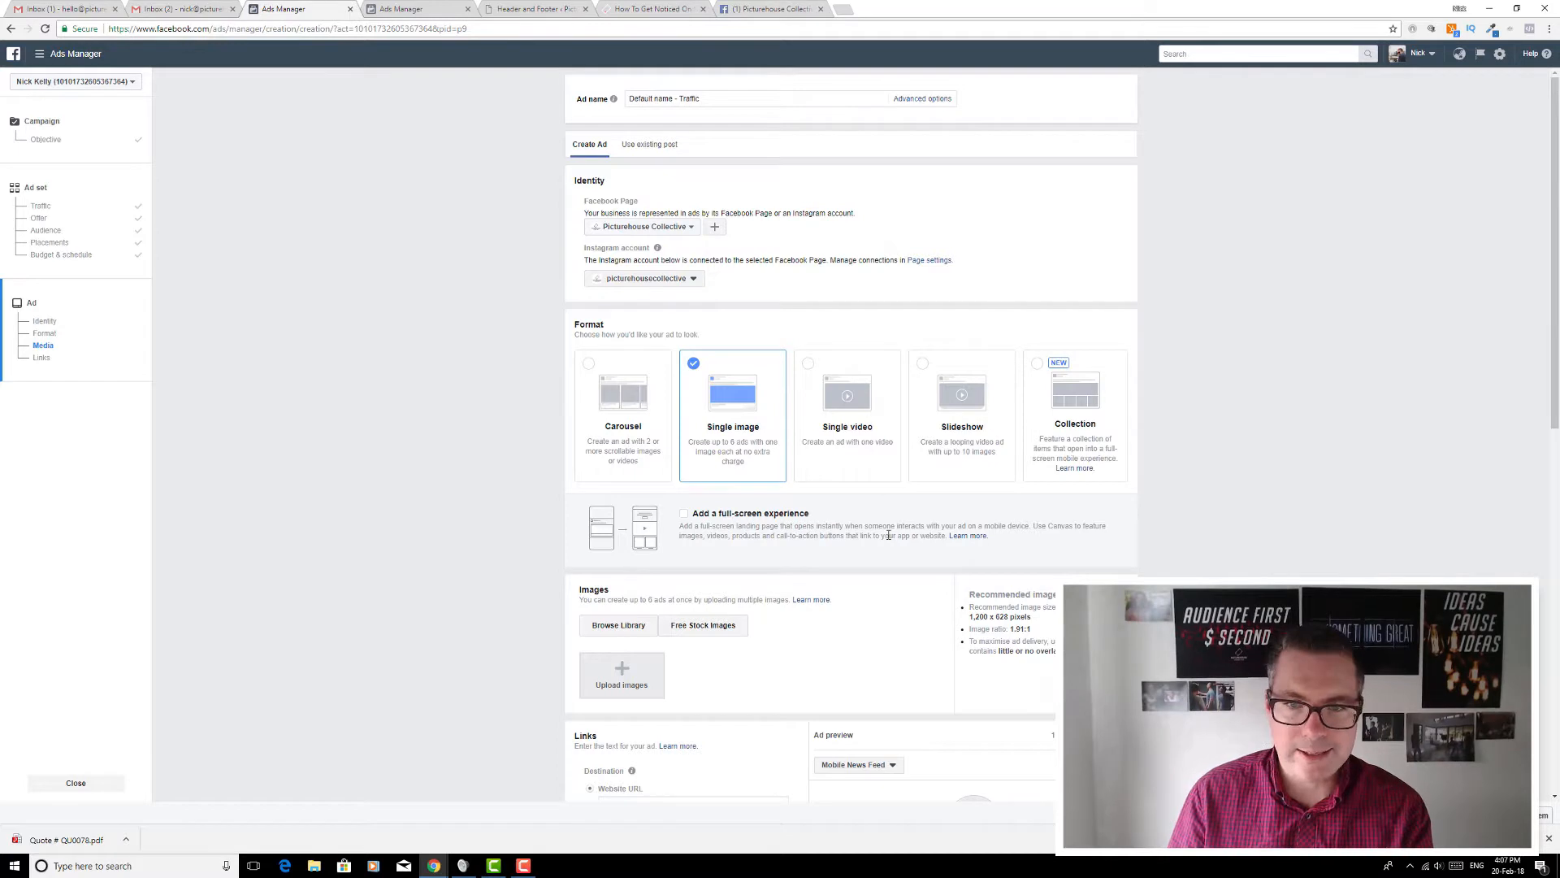
click(825, 435)
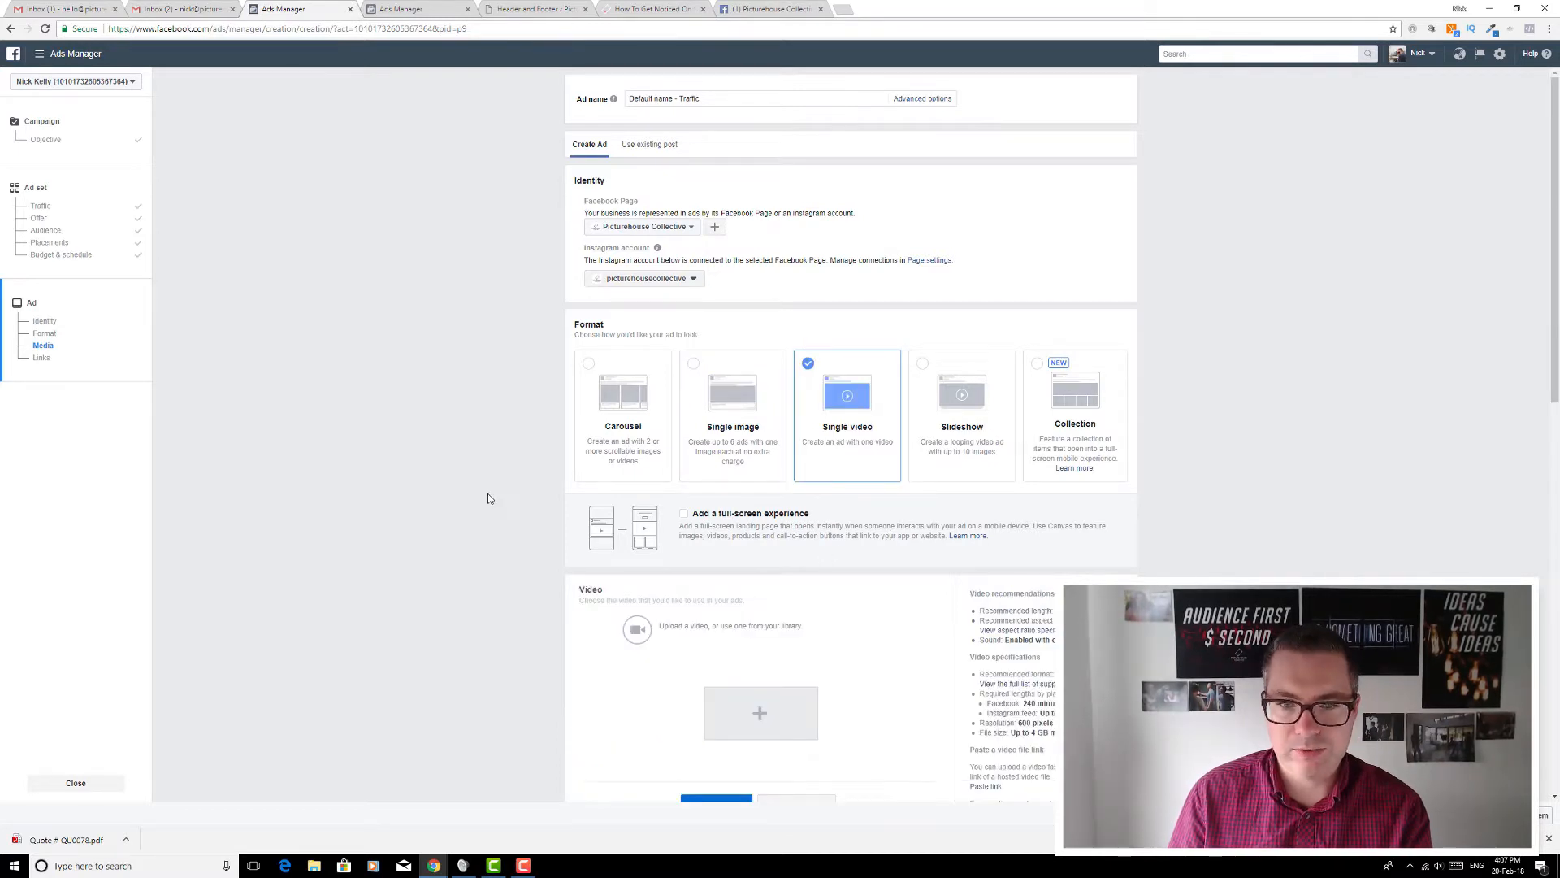
scroll(486, 492, down, 4)
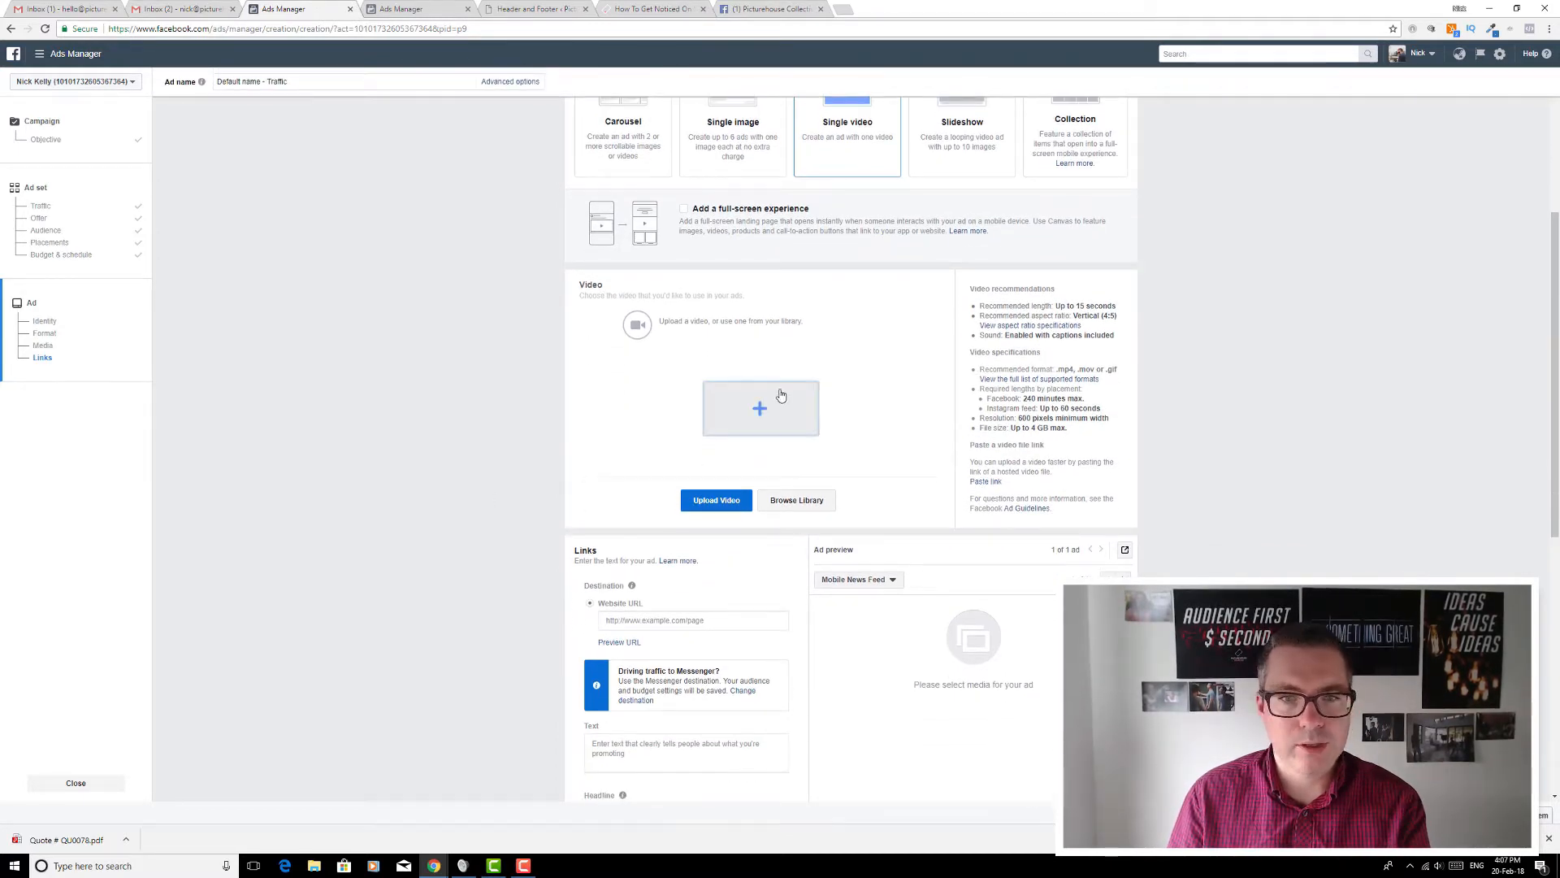
click(805, 502)
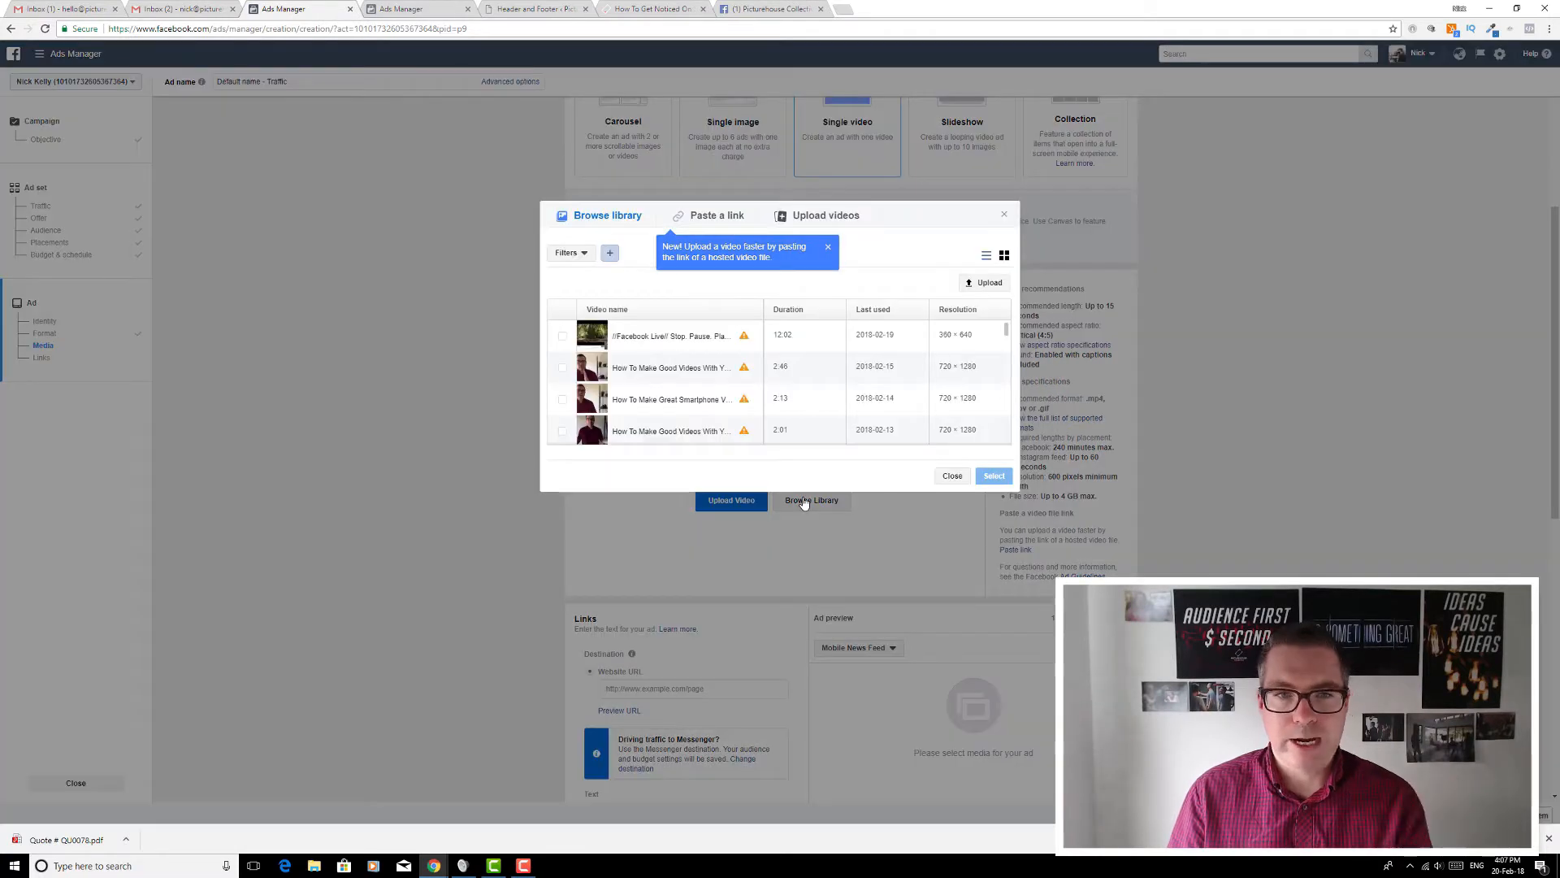
scroll(709, 364, down, 6)
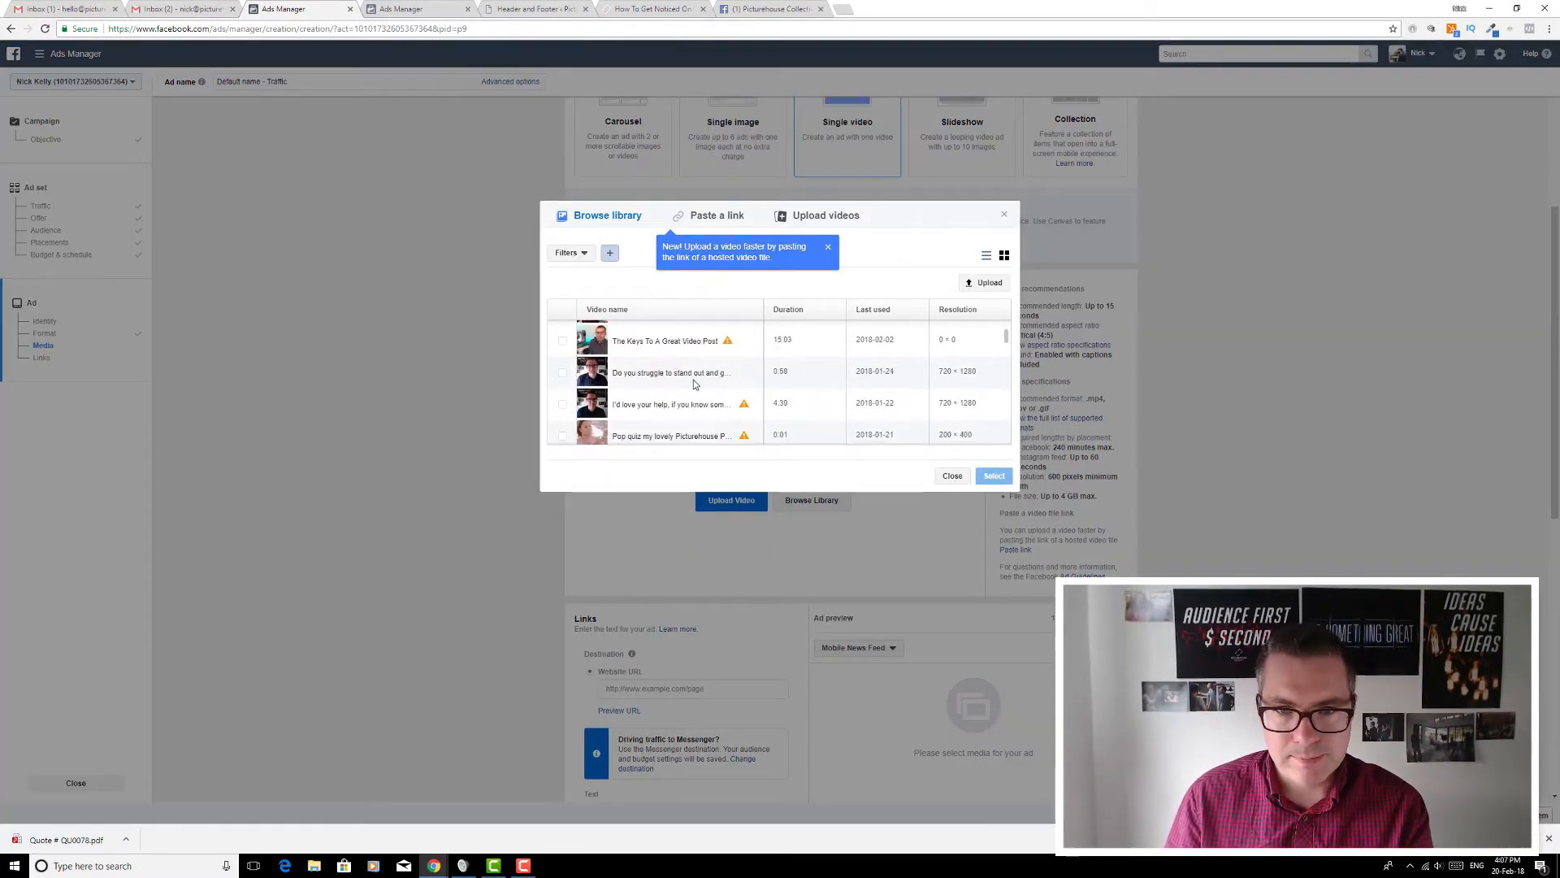
click(698, 376)
click(987, 480)
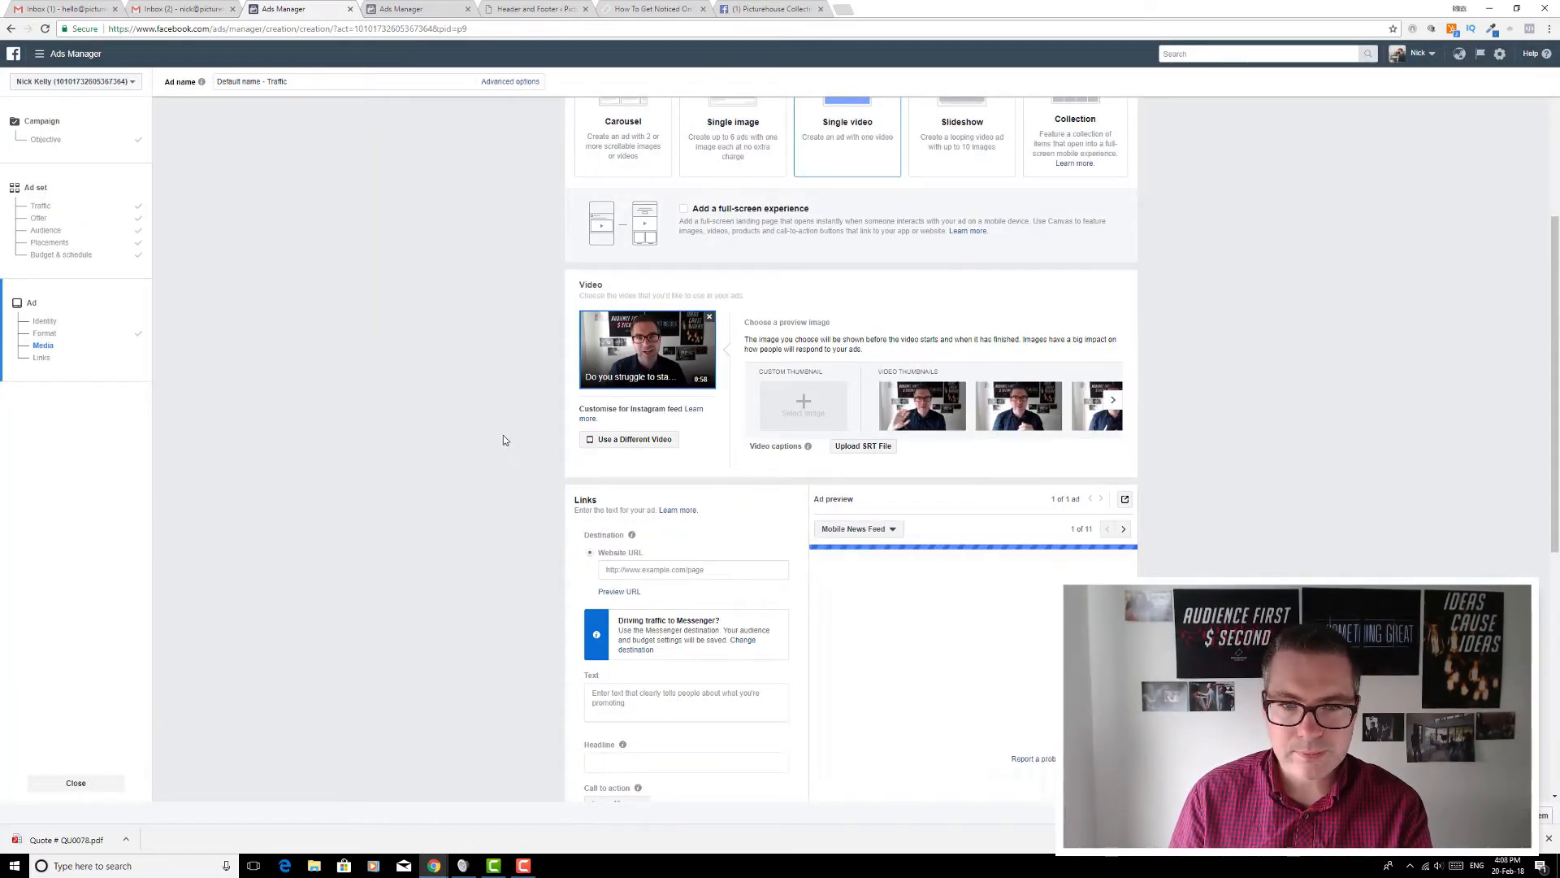
- Enter "Click here for more" as the ad's text
scroll(504, 438, down, 3)
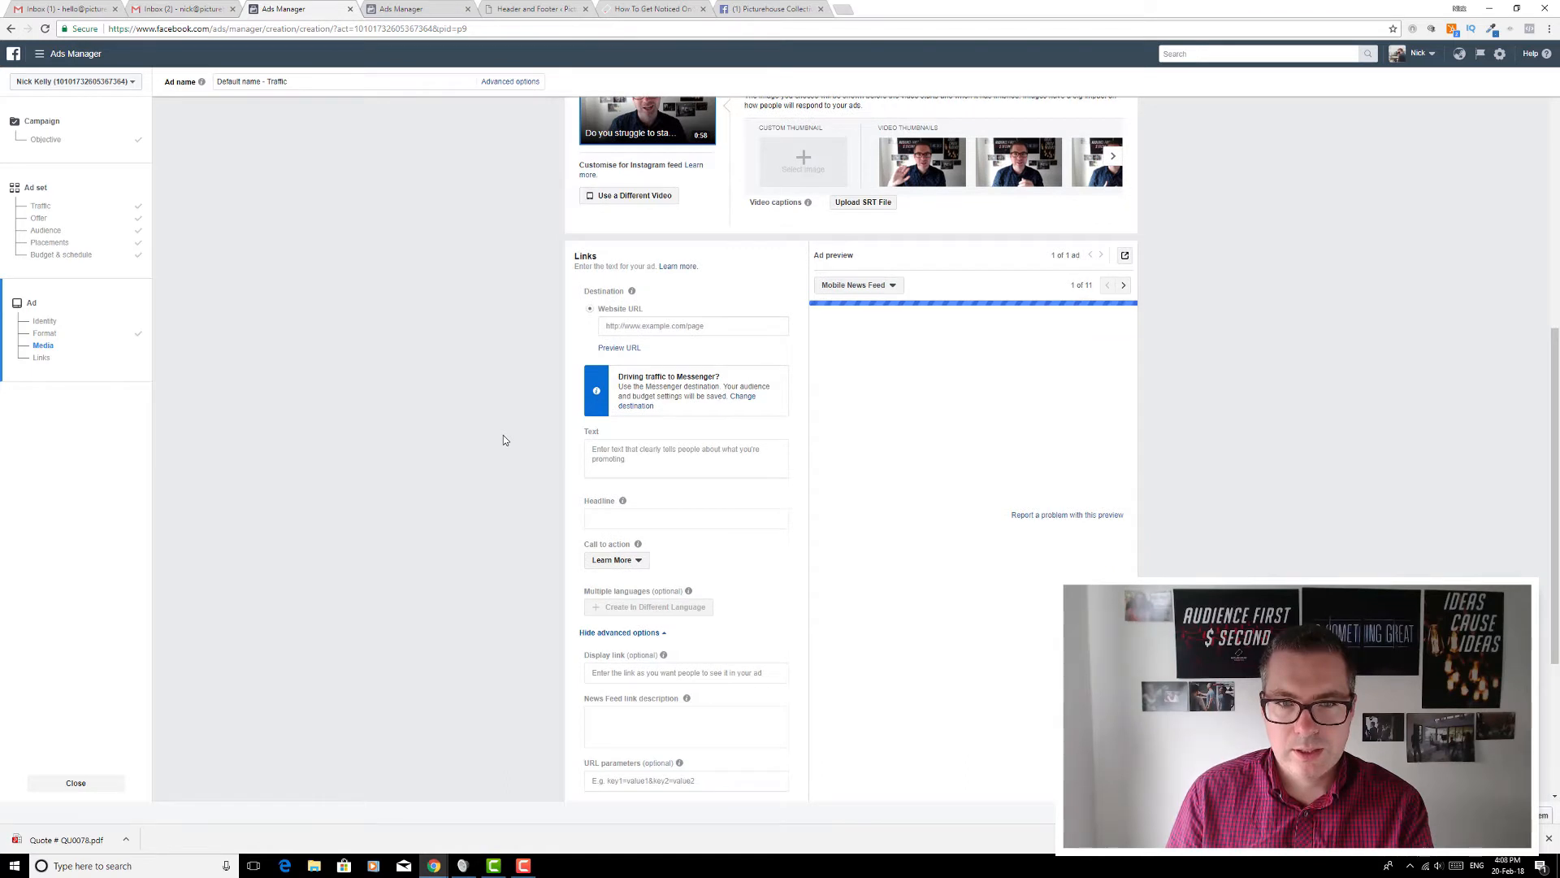
click(644, 453)
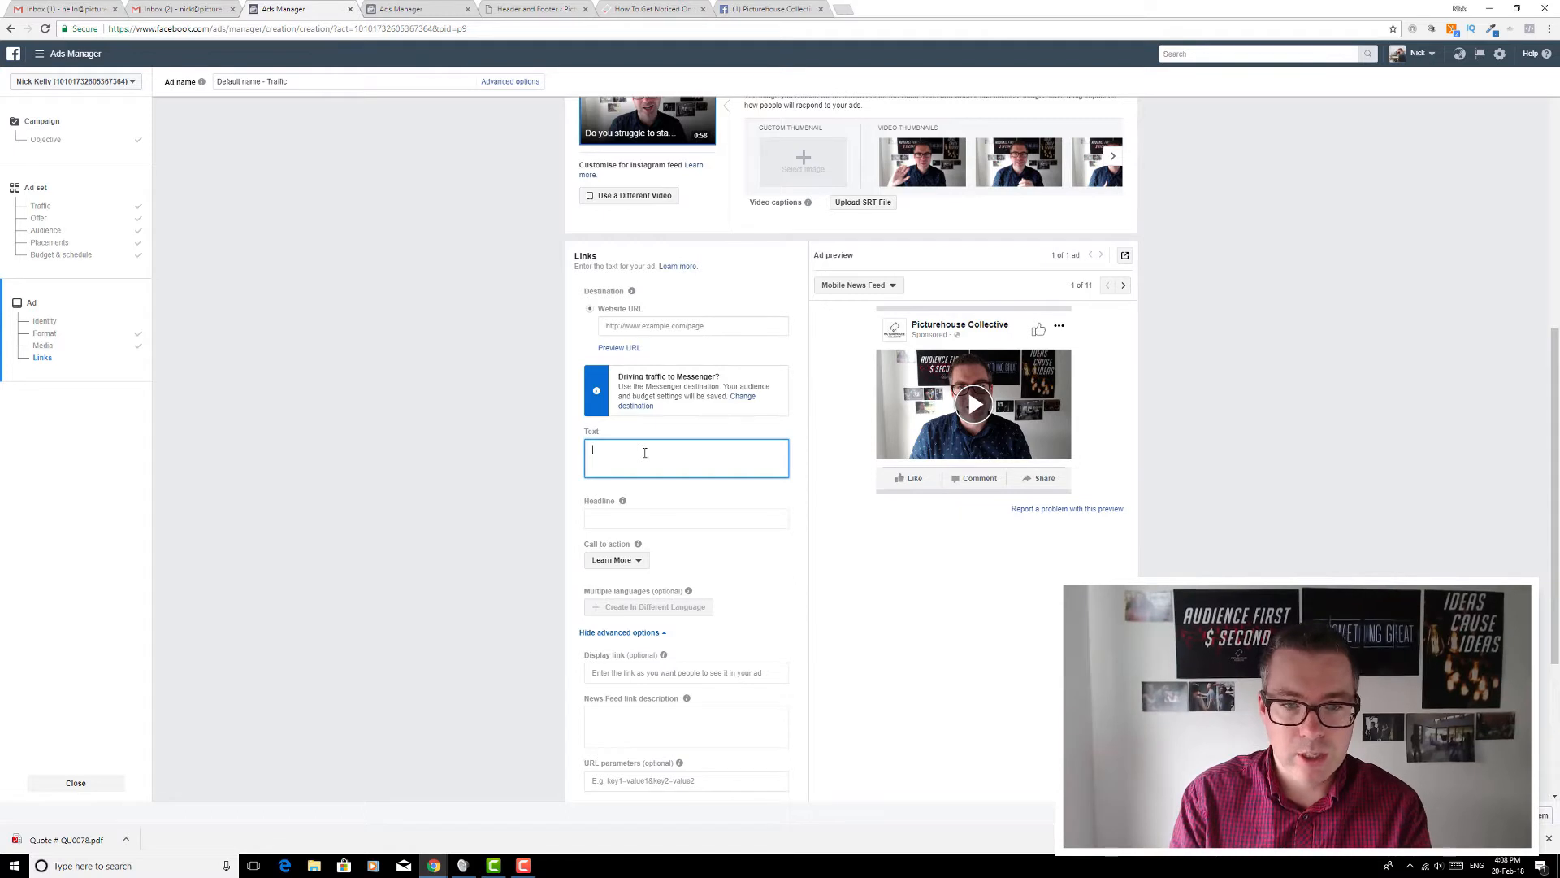
text(Click here for more)
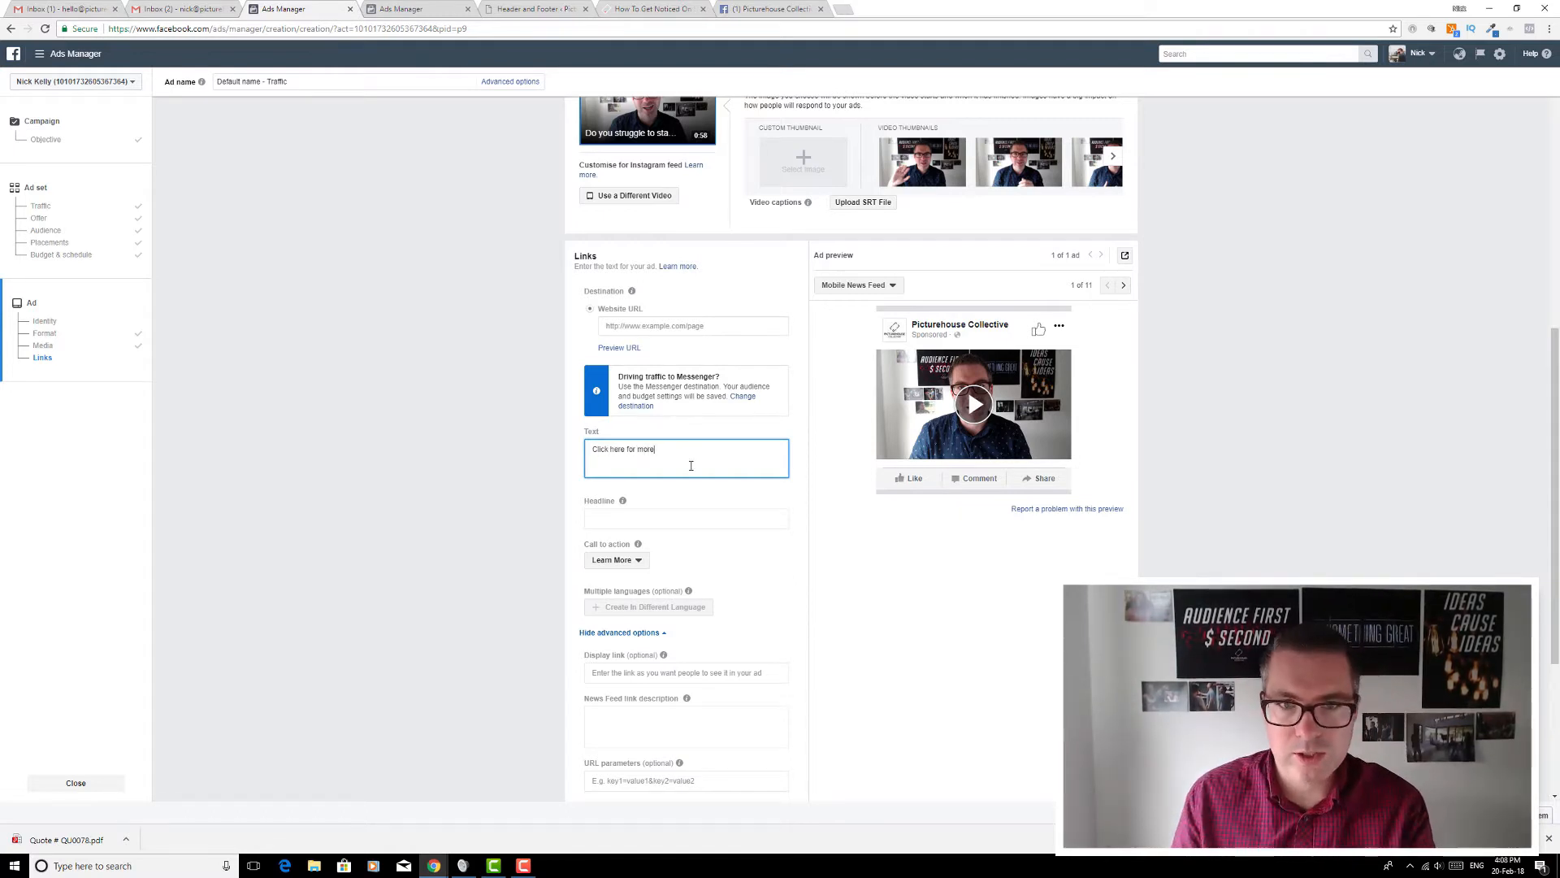
- Copy the address of the open "How To Get Noticed On" page into the ad's website URL
click(683, 326)
click(643, 8)
click(551, 29)
click(414, 10)
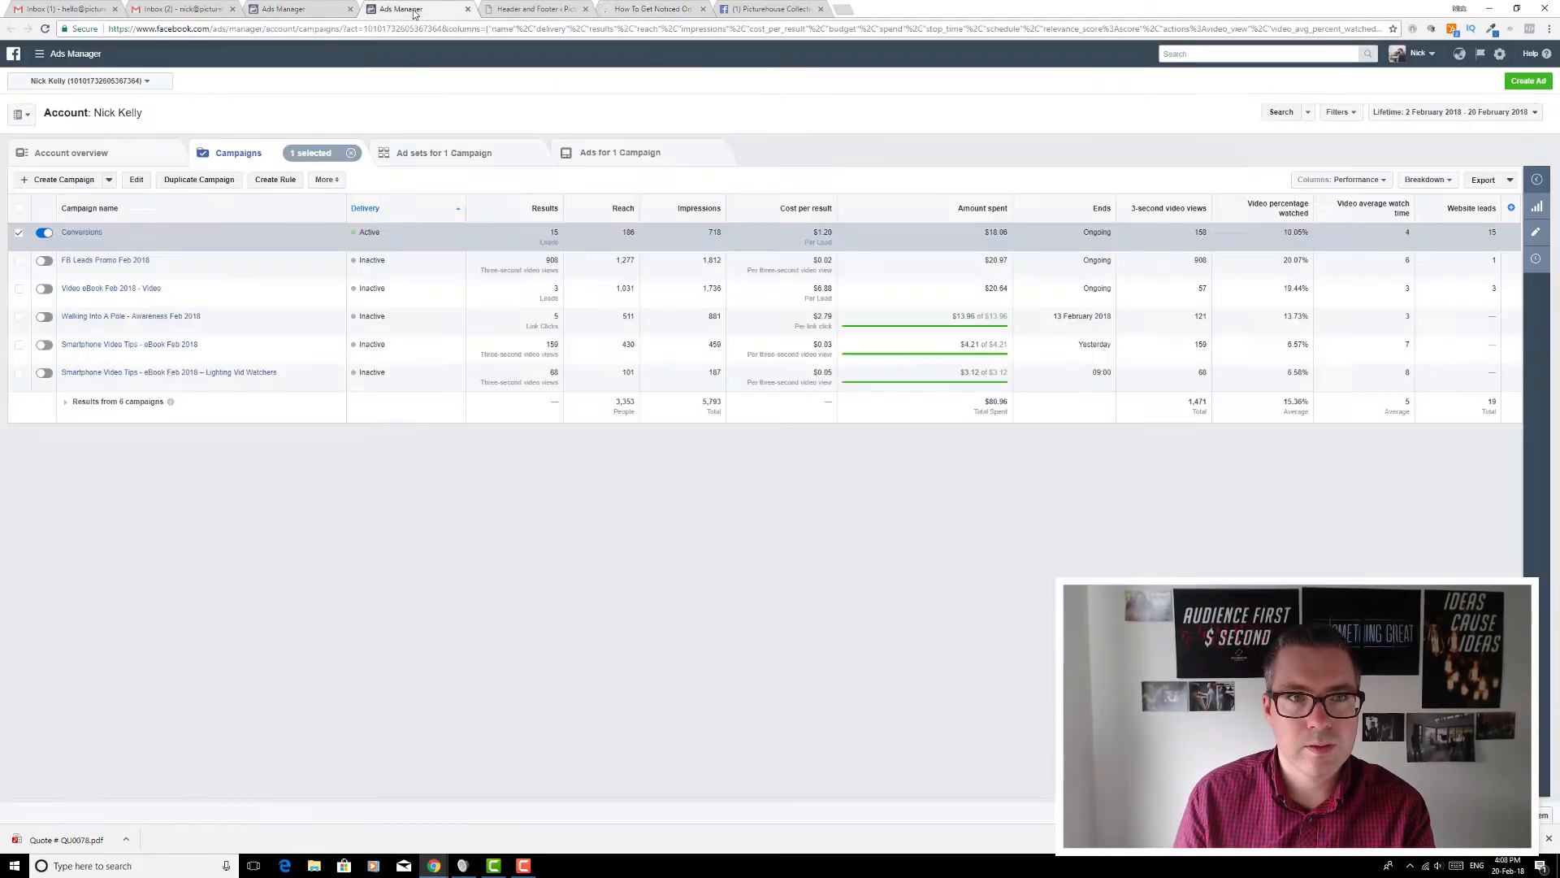
click(318, 9)
key(ctrl+v)
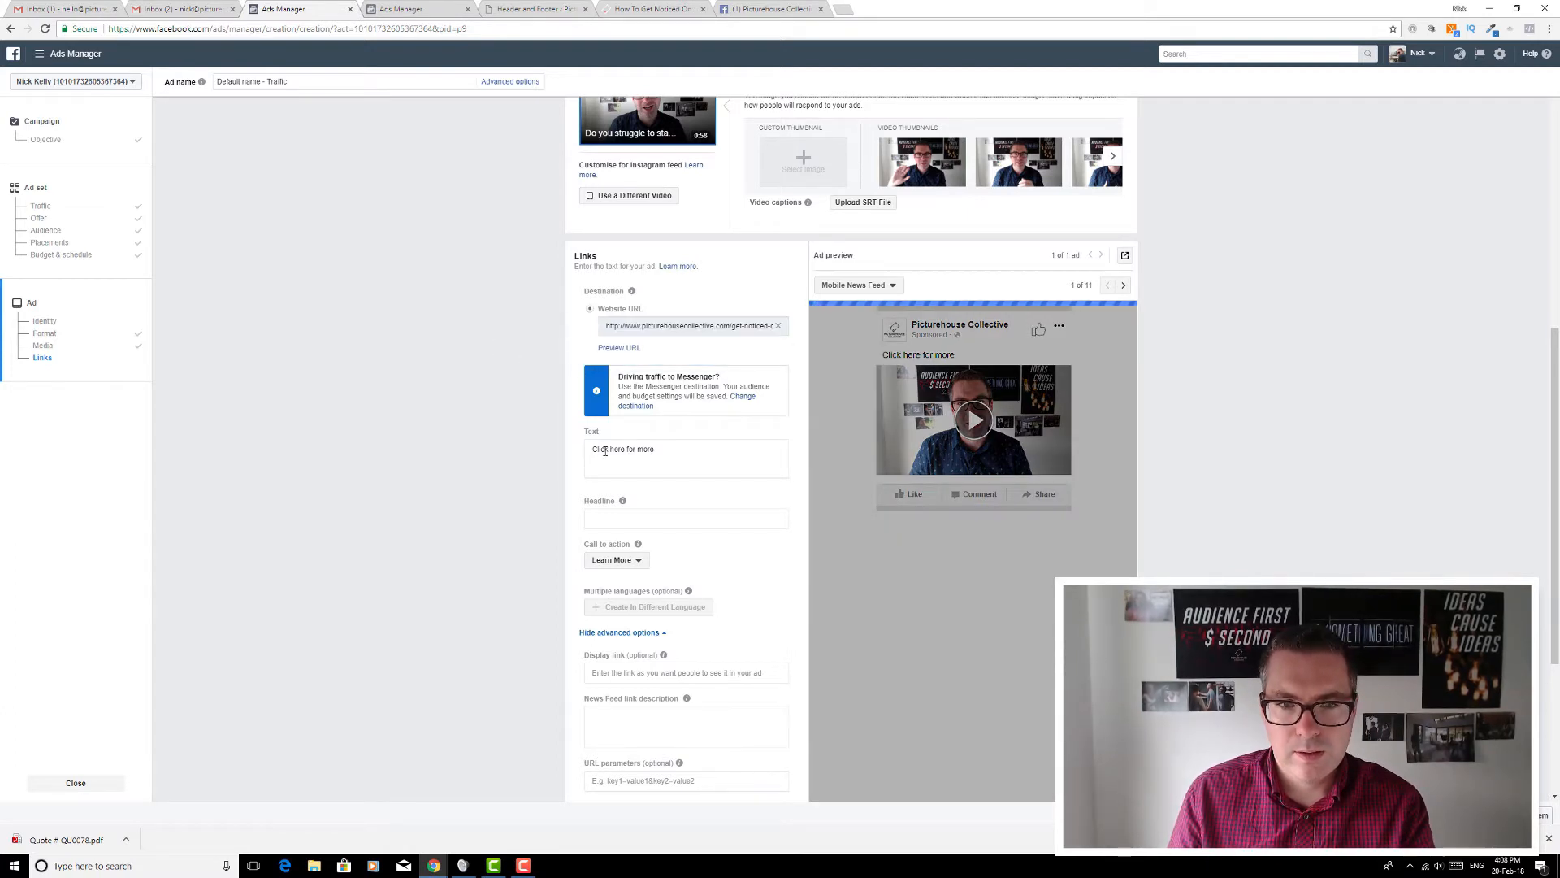
- Set the ad's call to action to Download and review its preview and conversion tracking options
click(640, 562)
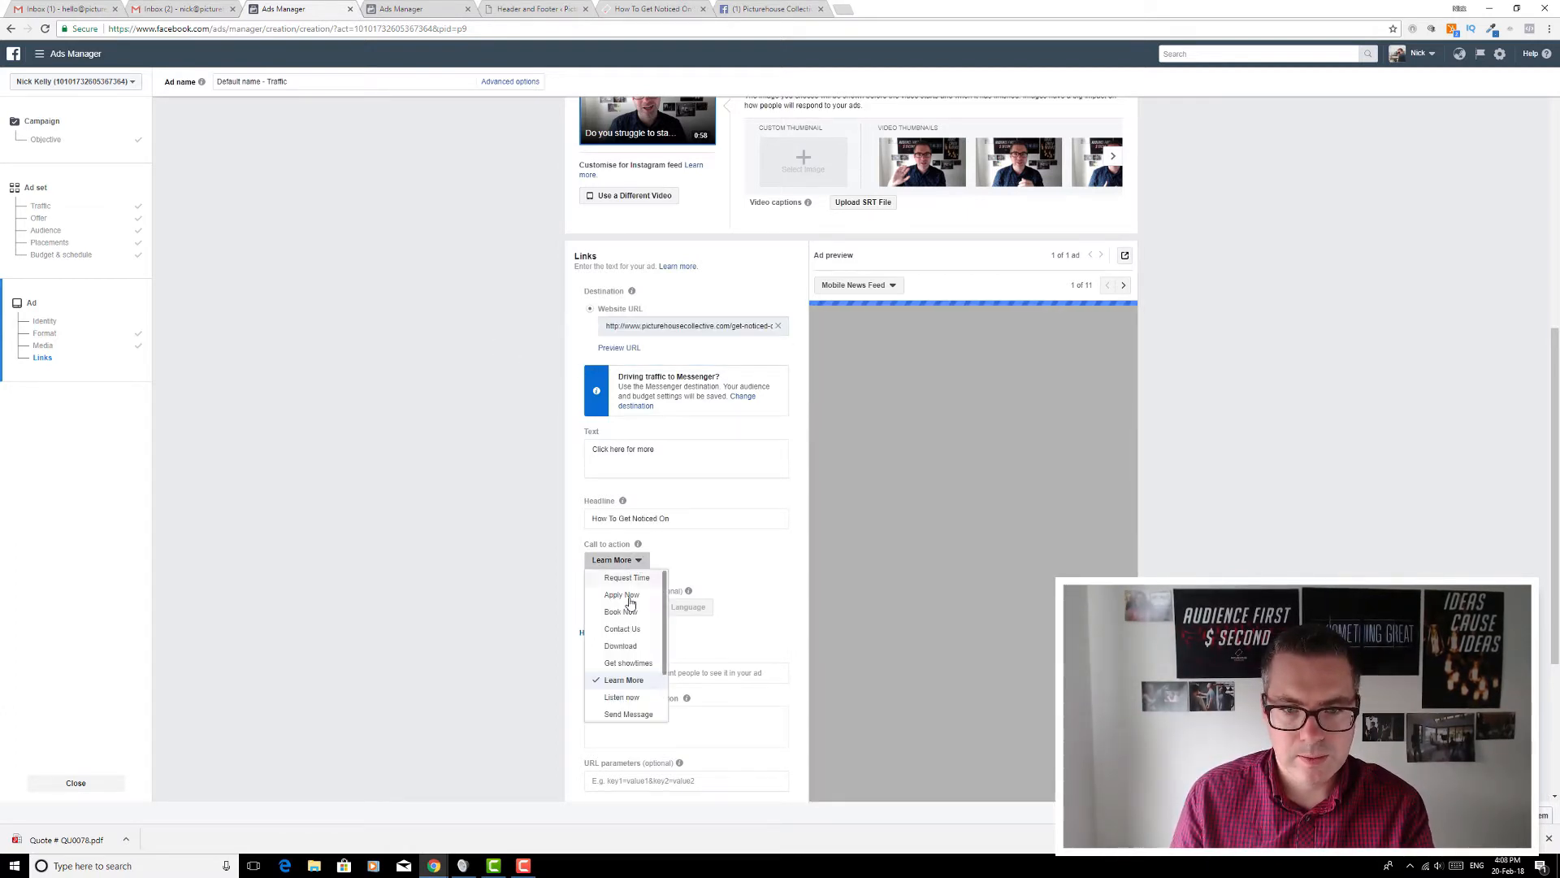
click(642, 647)
scroll(533, 512, down, 3)
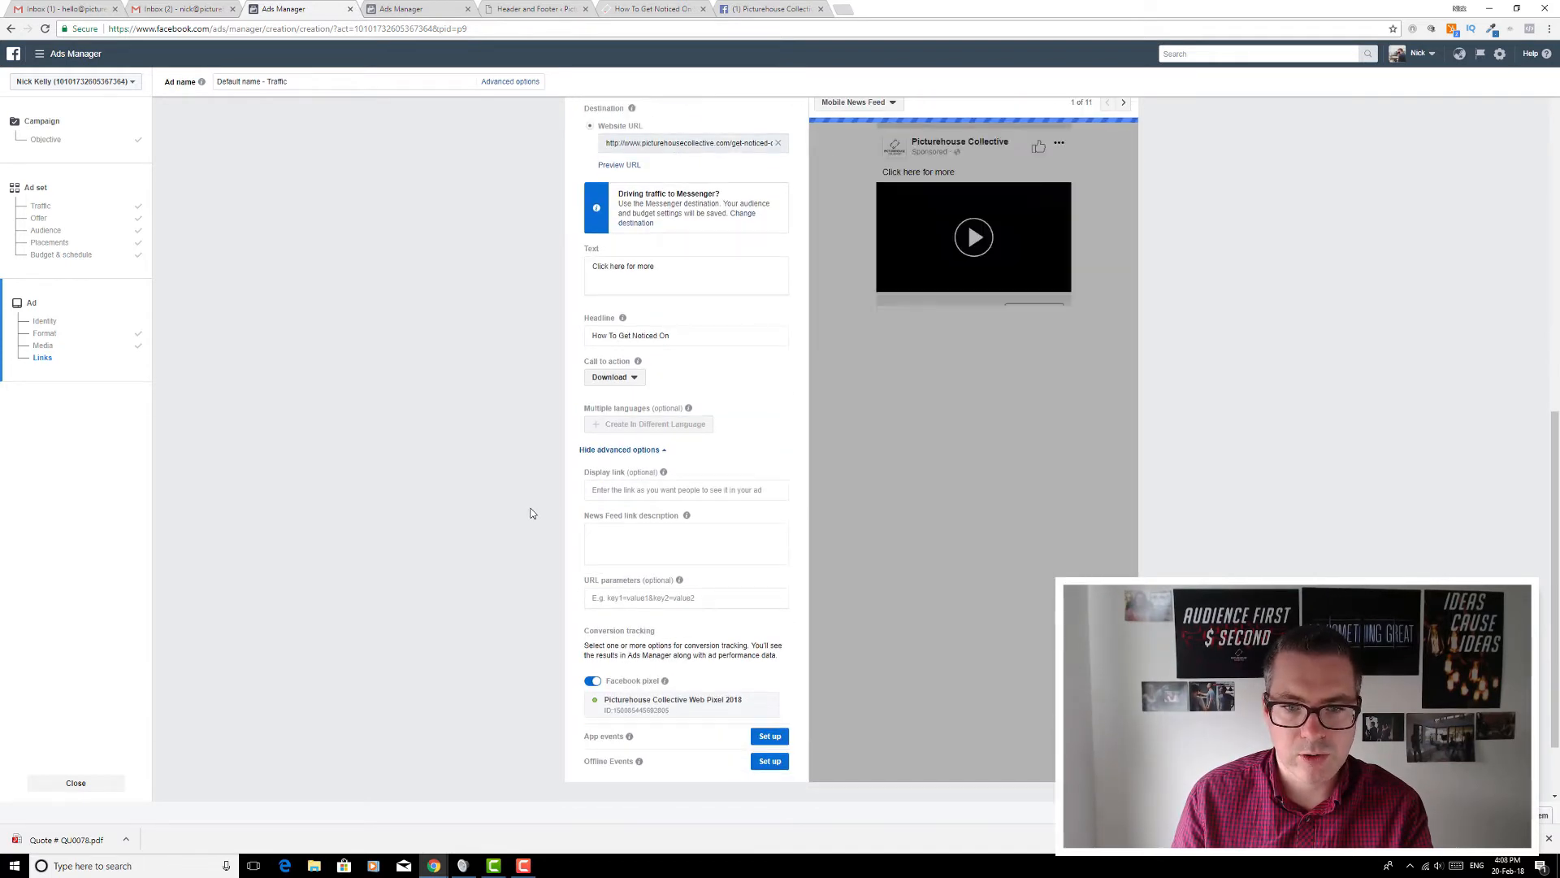
scroll(532, 513, up, 7)
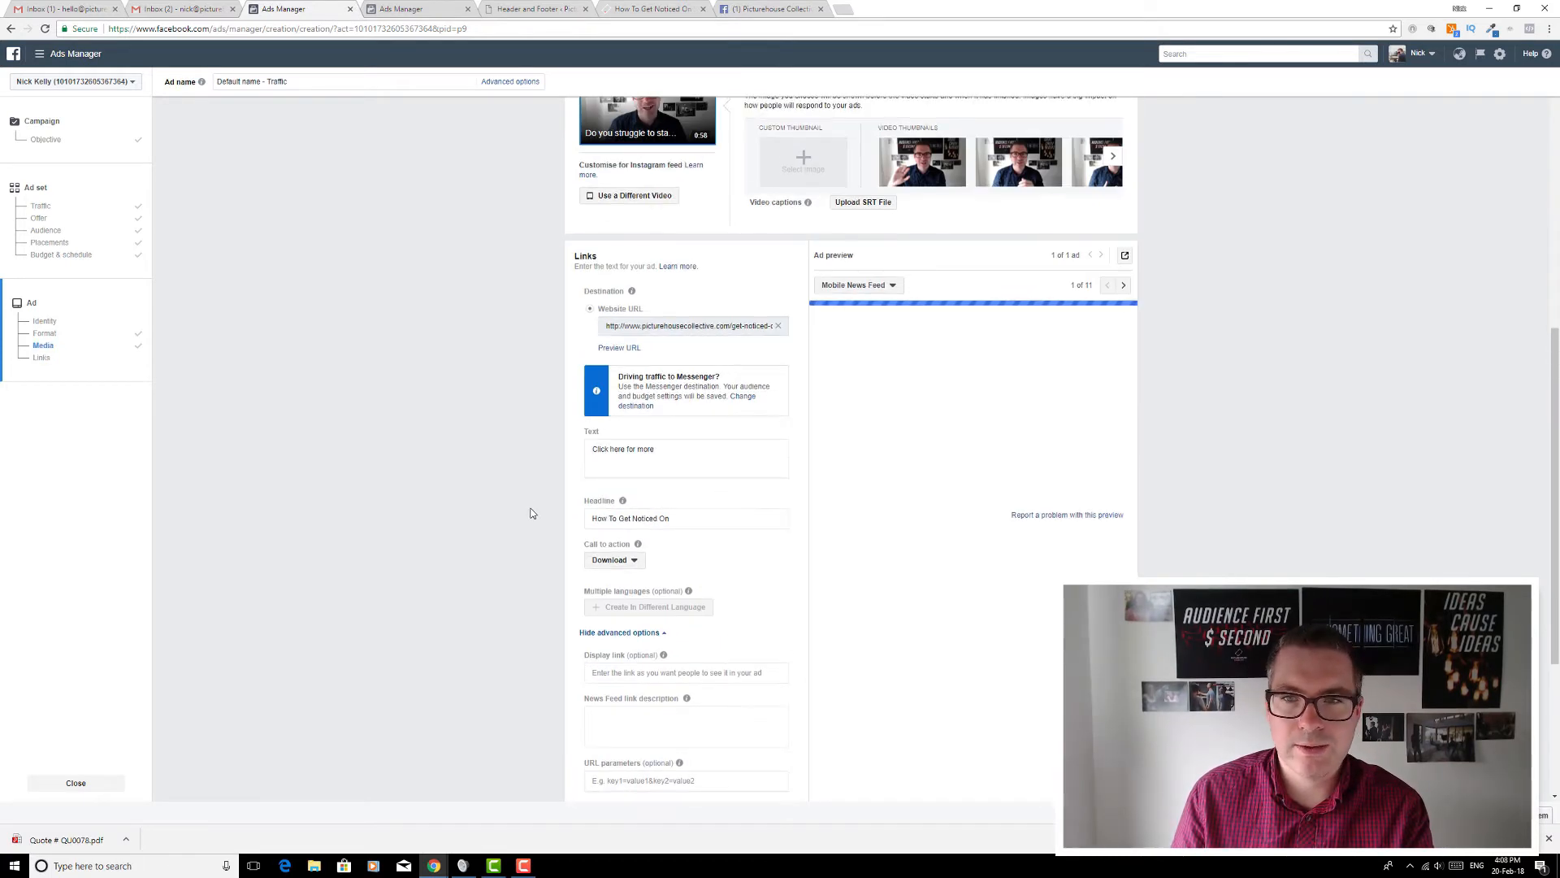
scroll(533, 513, down, 4)
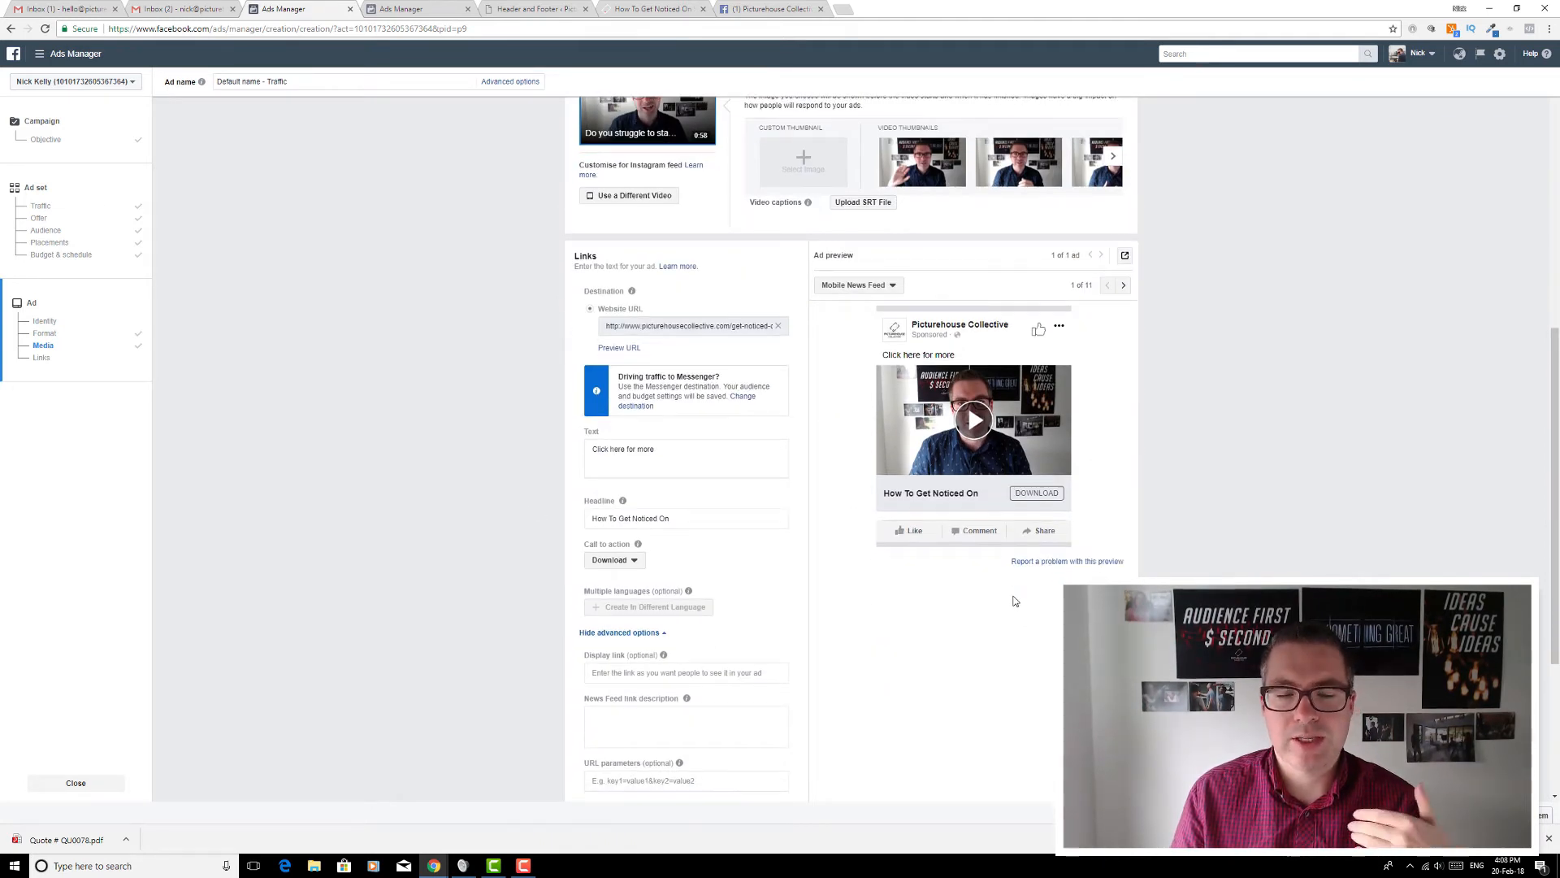
scroll(1011, 599, down, 2)
scroll(813, 447, down, 1)
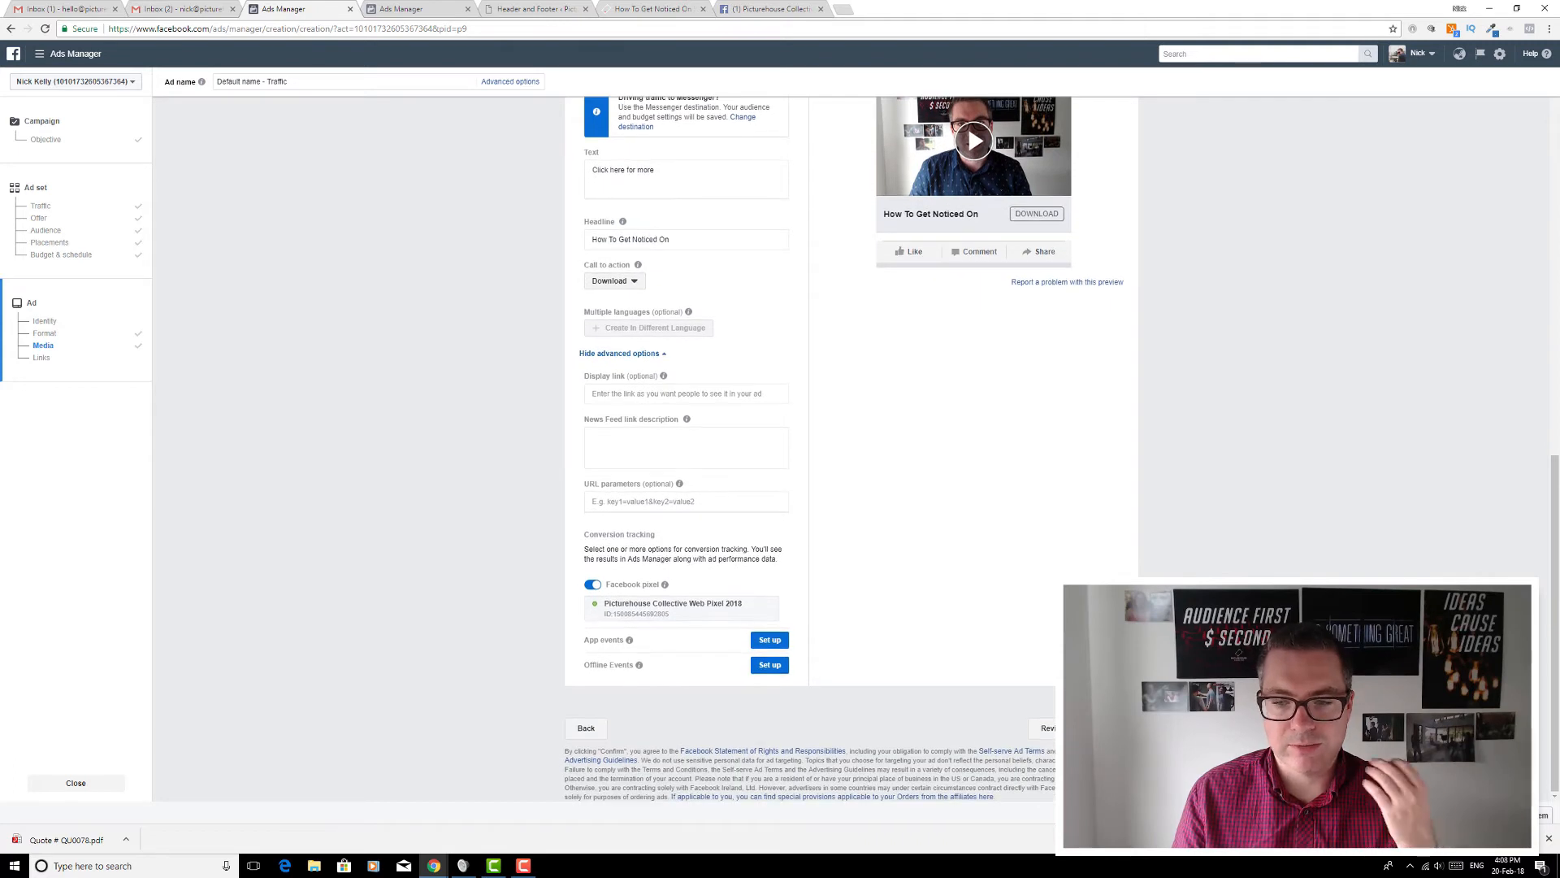
- Switch the ad to an existing post and select the one starting "How can you make great smartphone videos?"
scroll(1021, 655, up, 7)
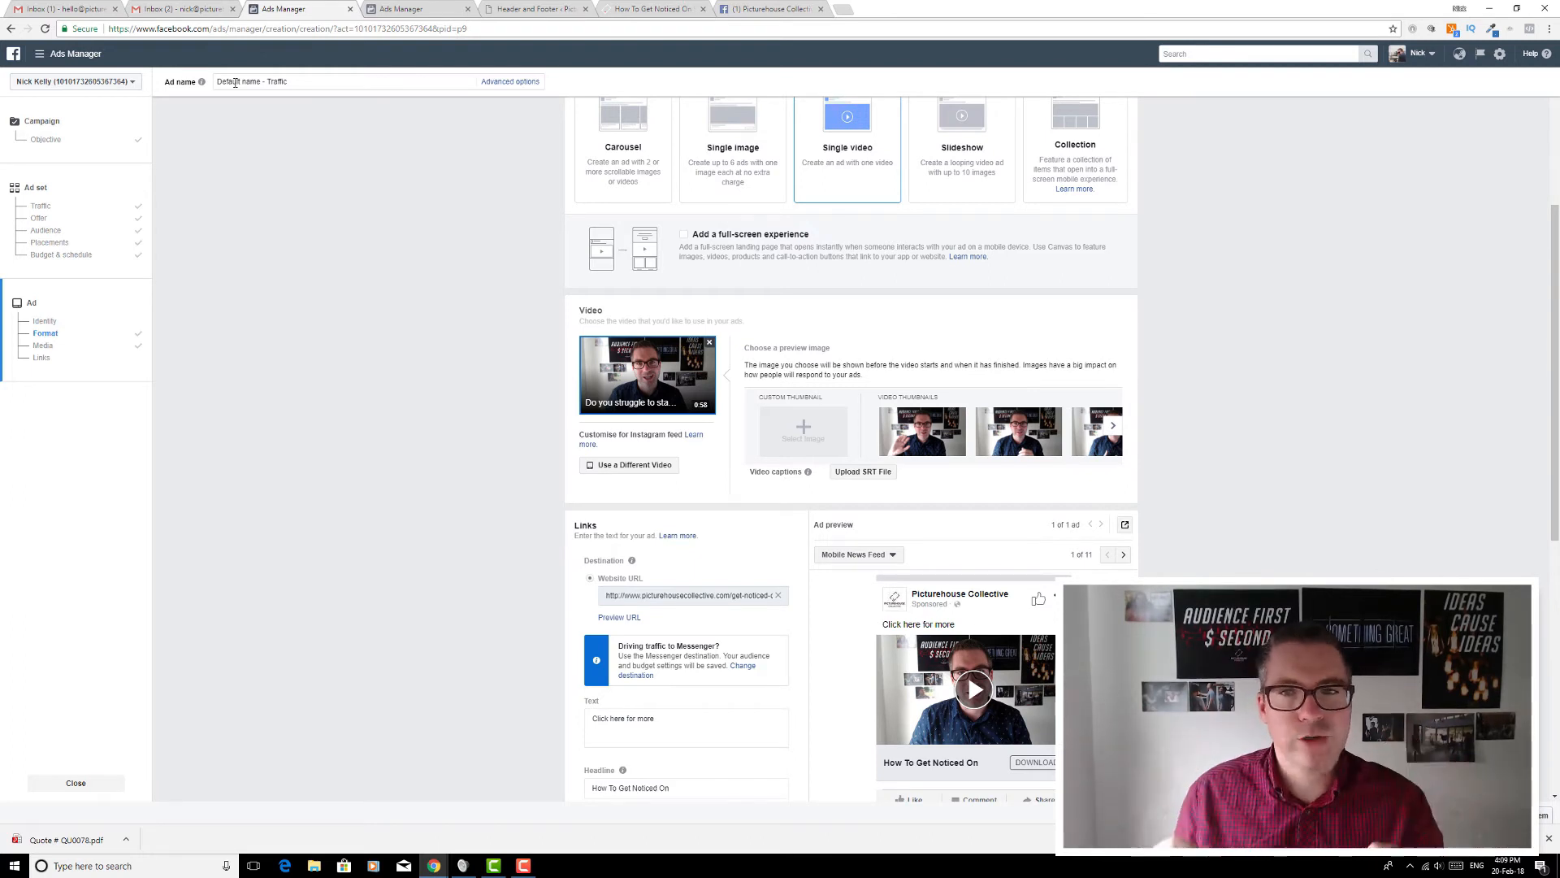
scroll(300, 146, up, 3)
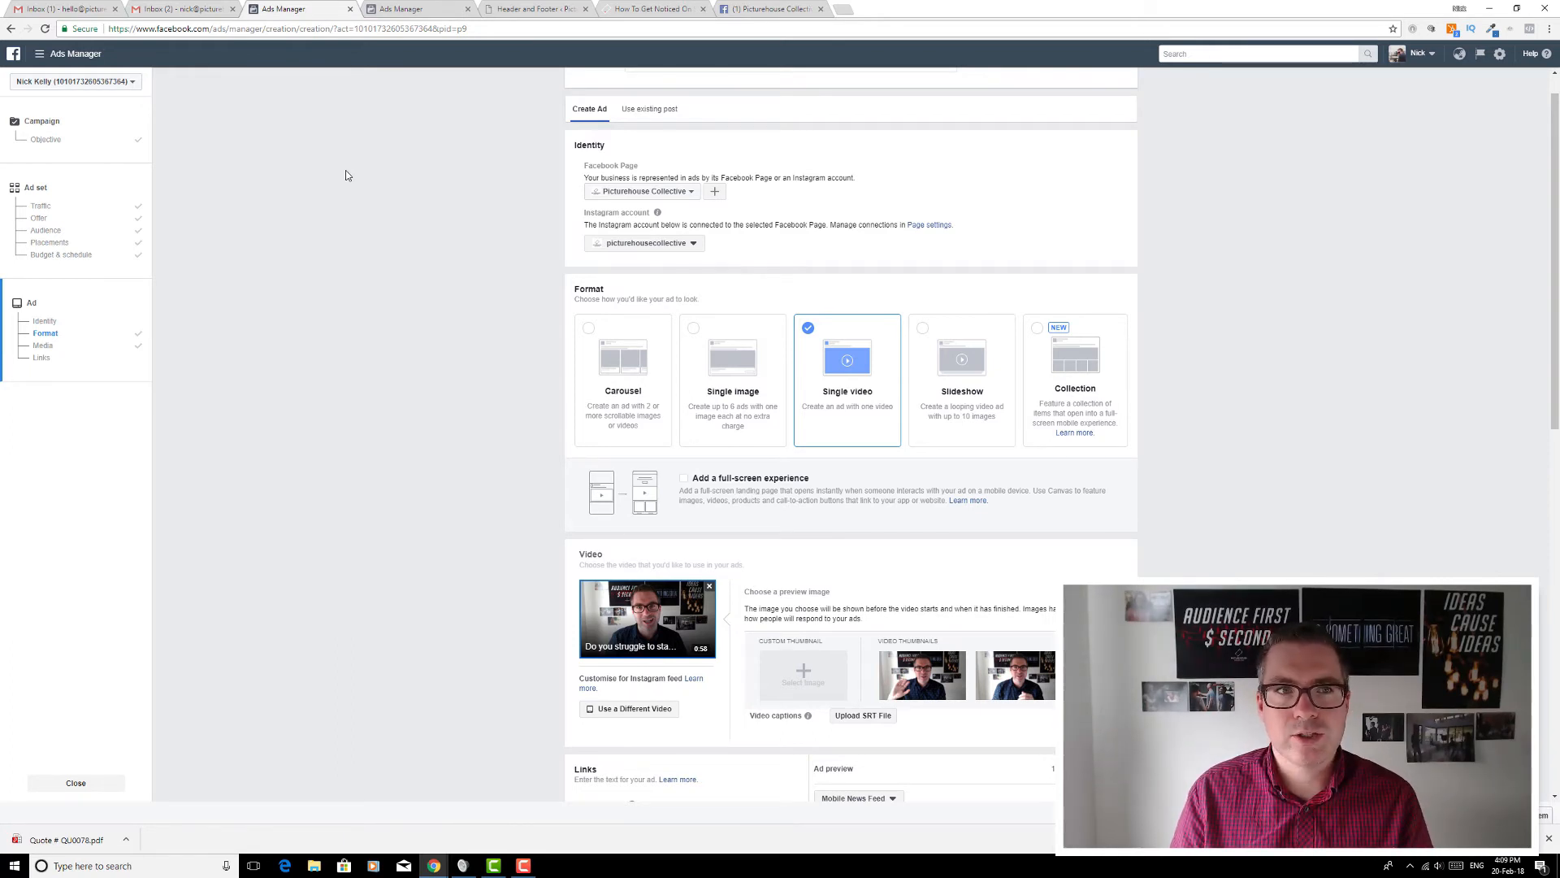
click(632, 116)
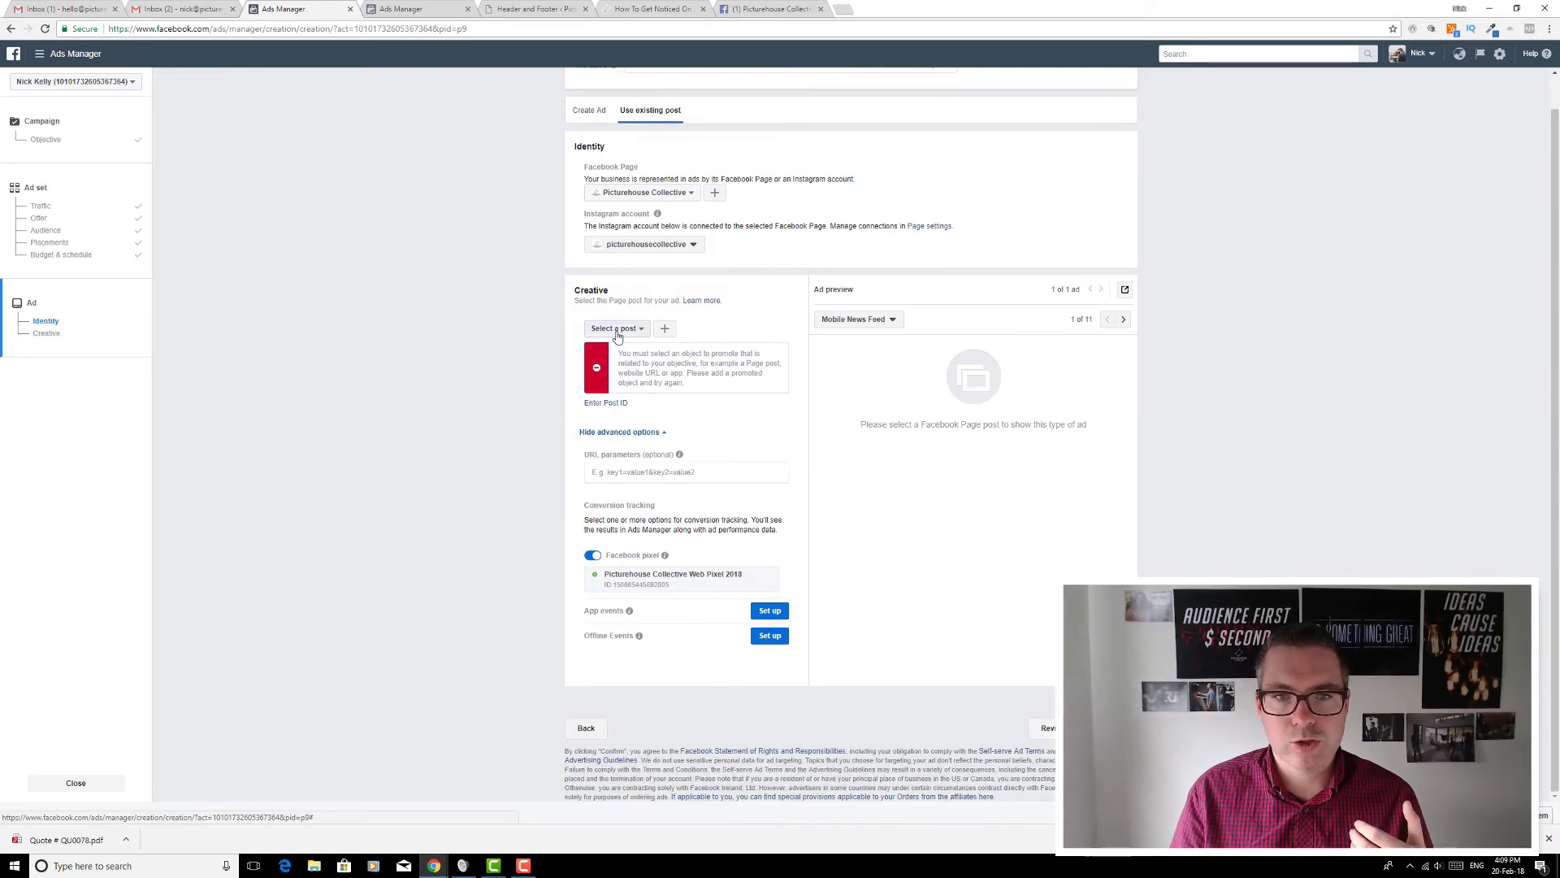
click(615, 328)
scroll(768, 440, down, 3)
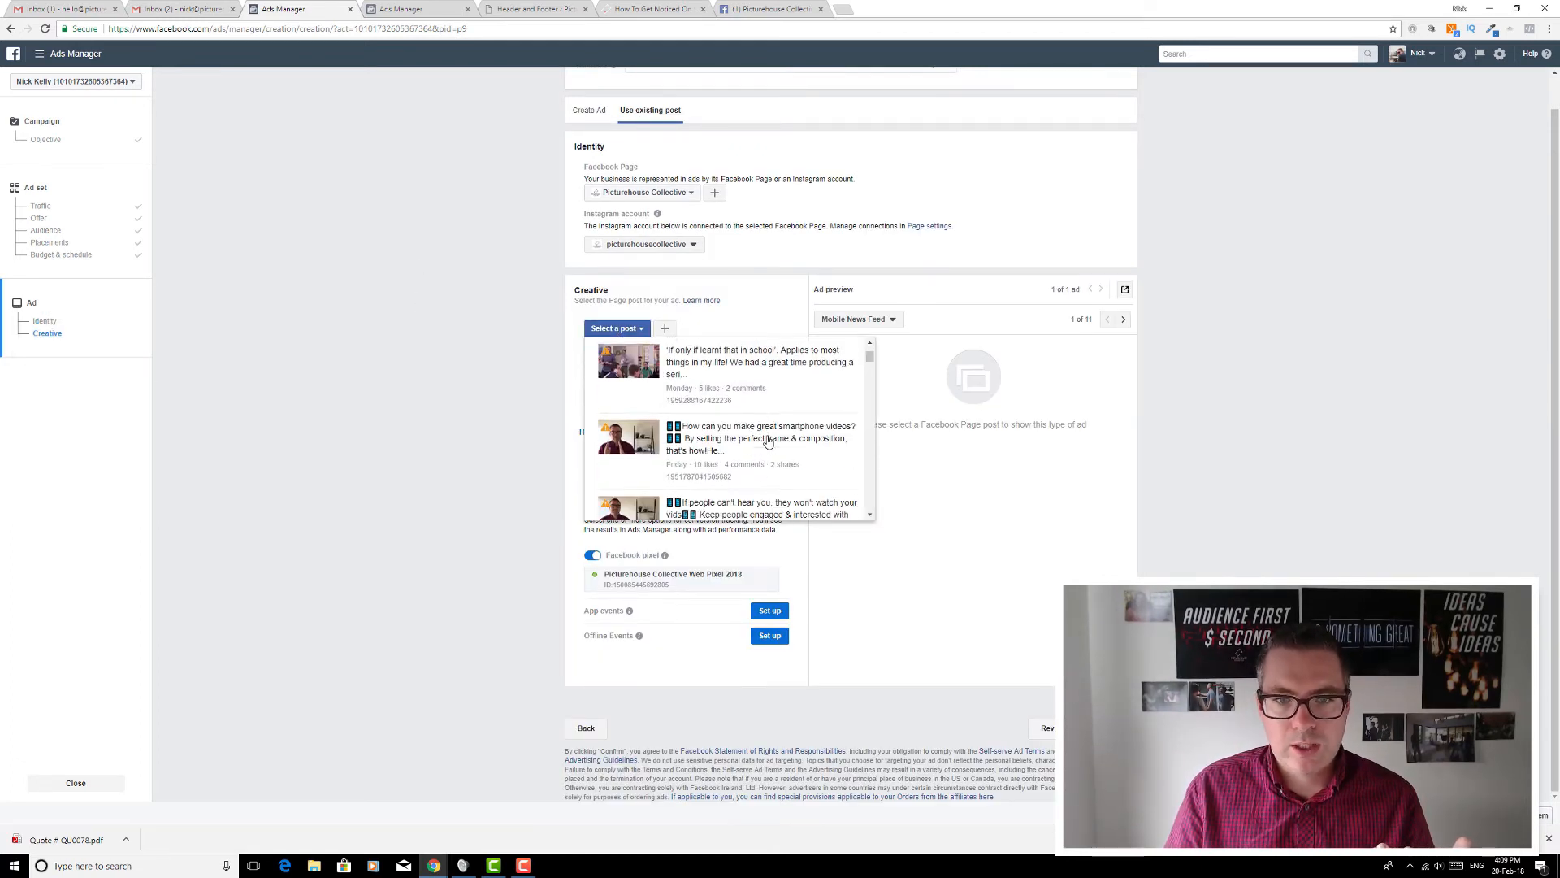
click(768, 441)
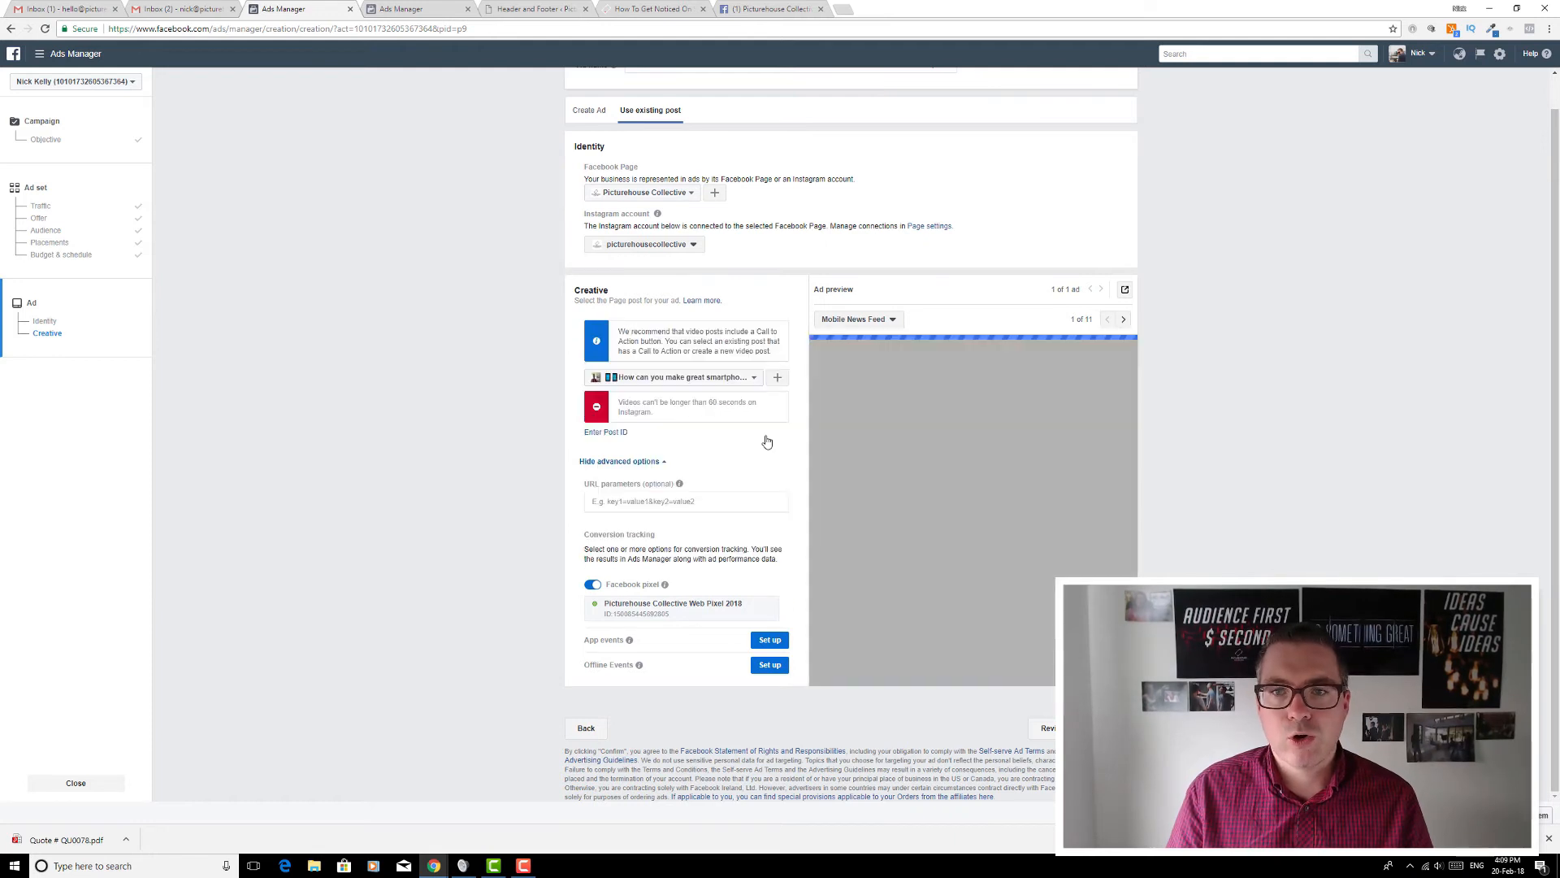